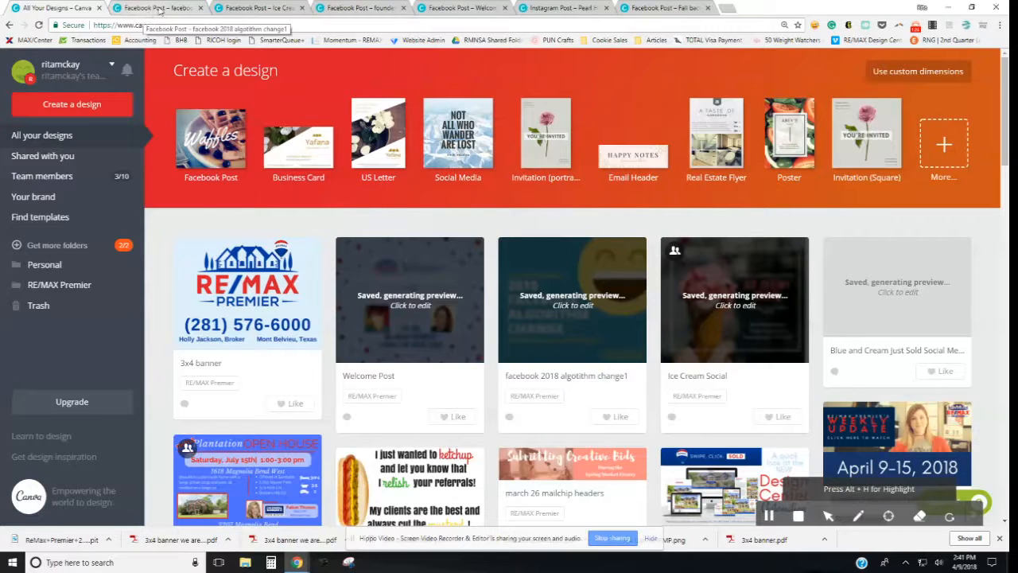
Step: Look through the open design tabs, from Facebook algorithm change to Fall Back Time Again
click(159, 9)
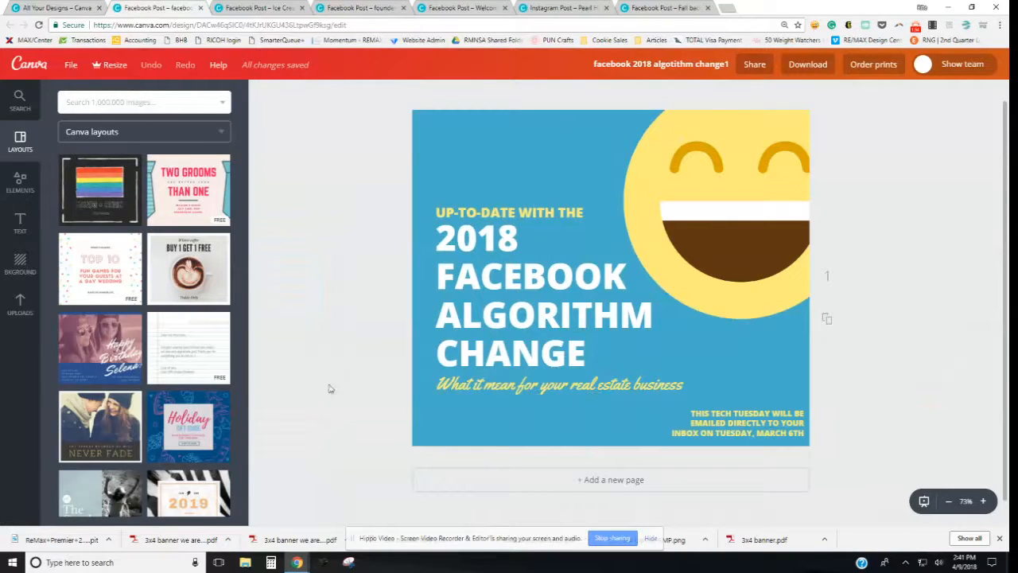
click(276, 8)
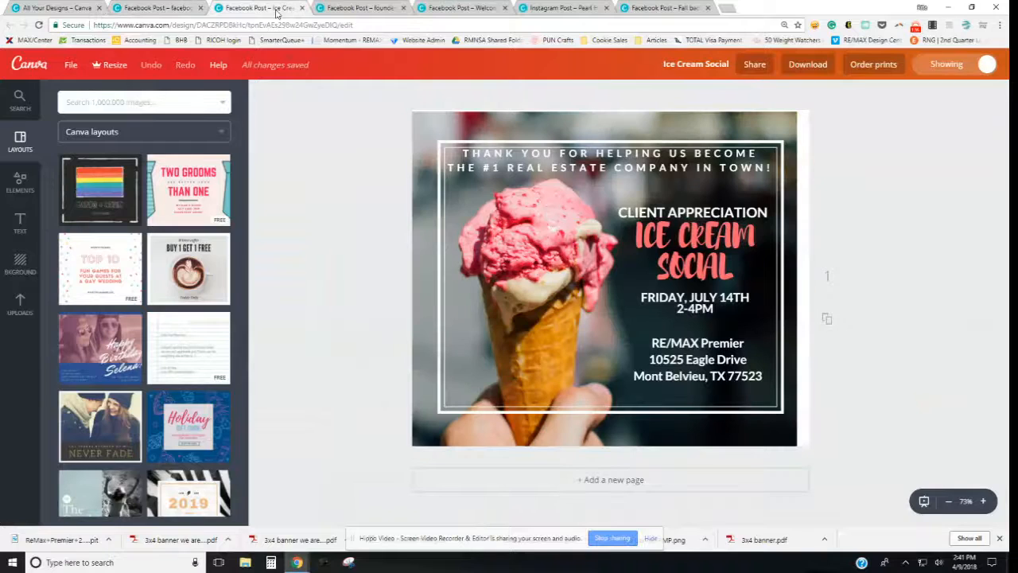
click(350, 10)
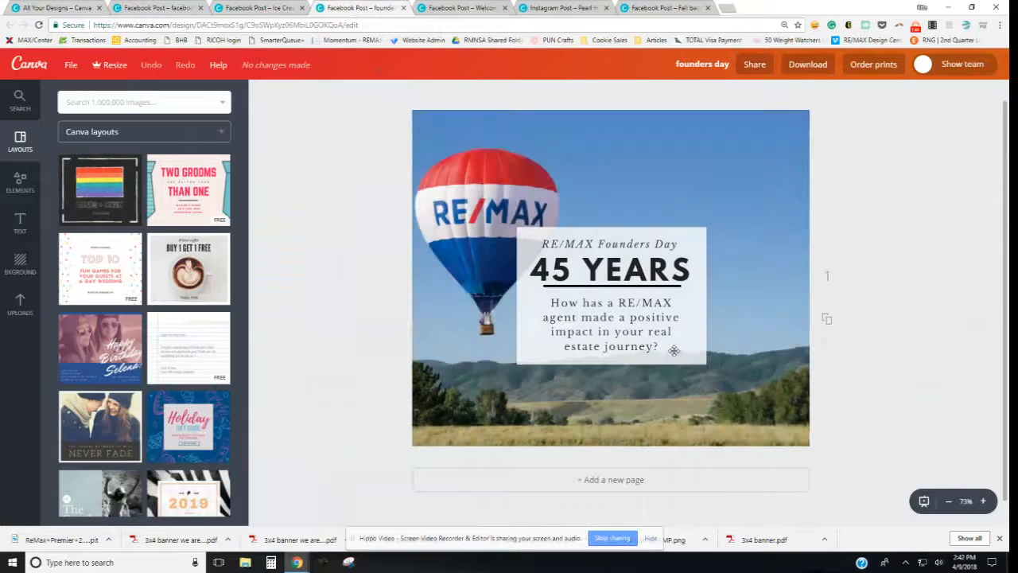
click(467, 10)
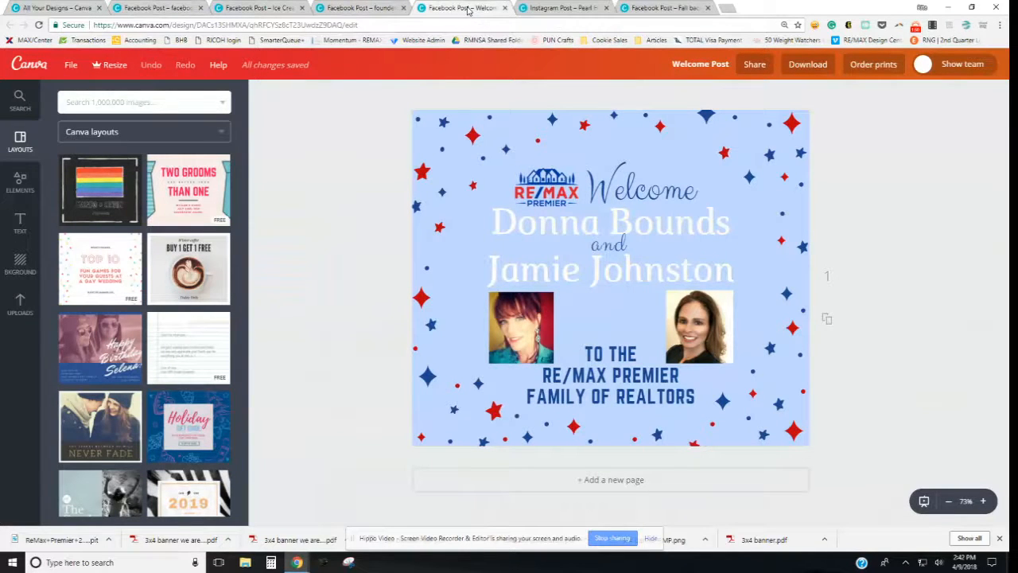
click(584, 8)
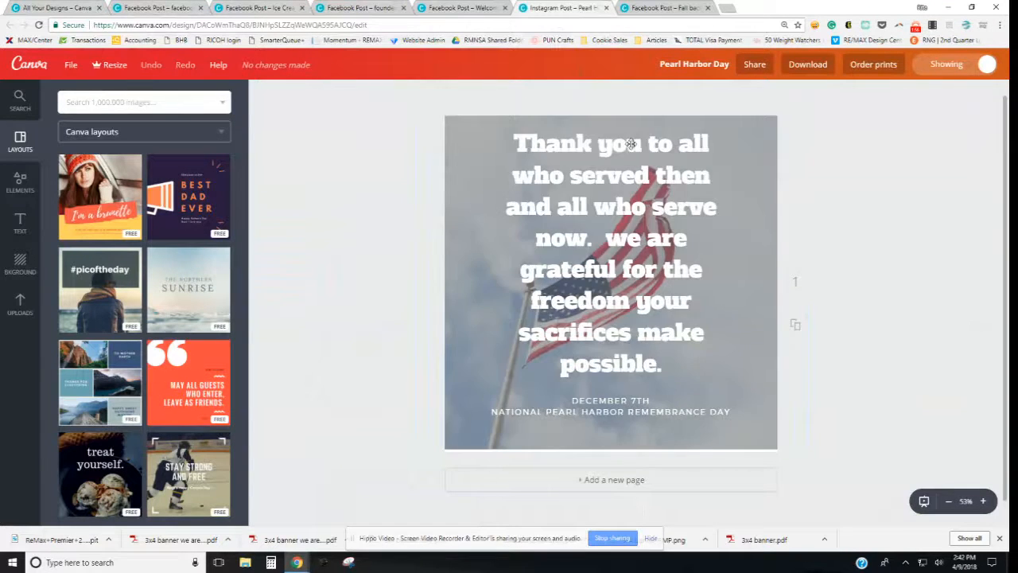
click(674, 8)
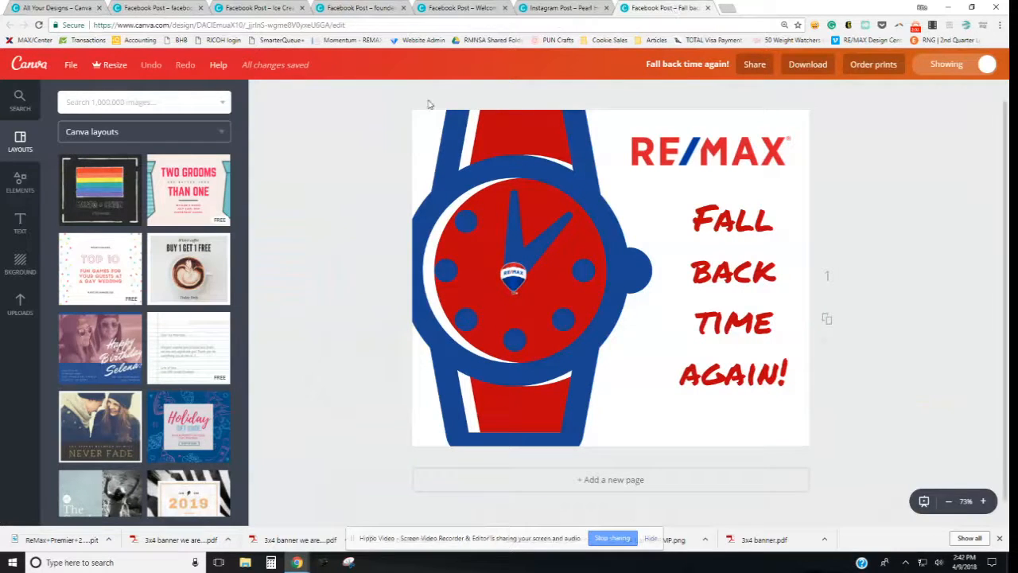
click(582, 10)
click(494, 9)
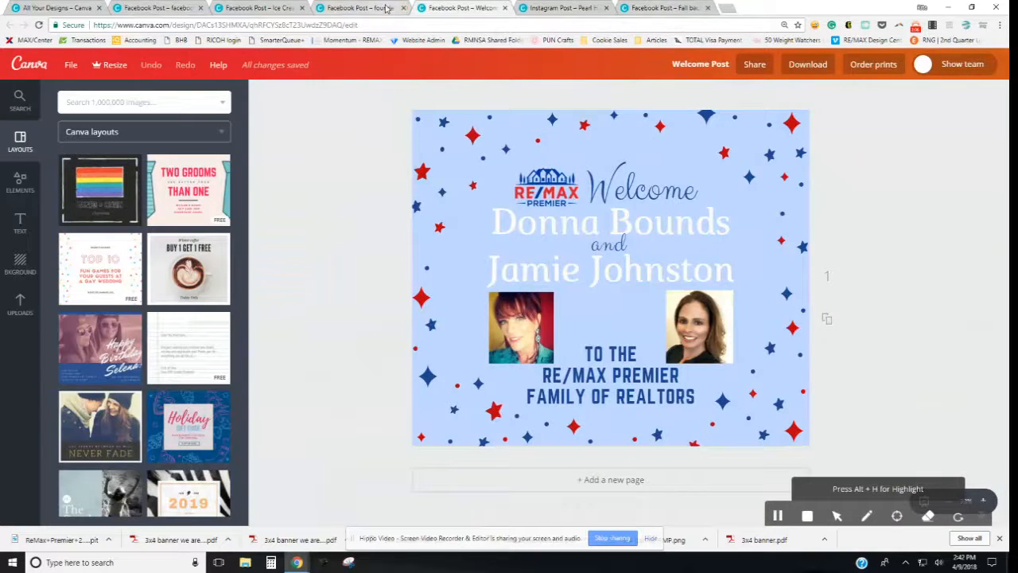
click(388, 8)
click(263, 9)
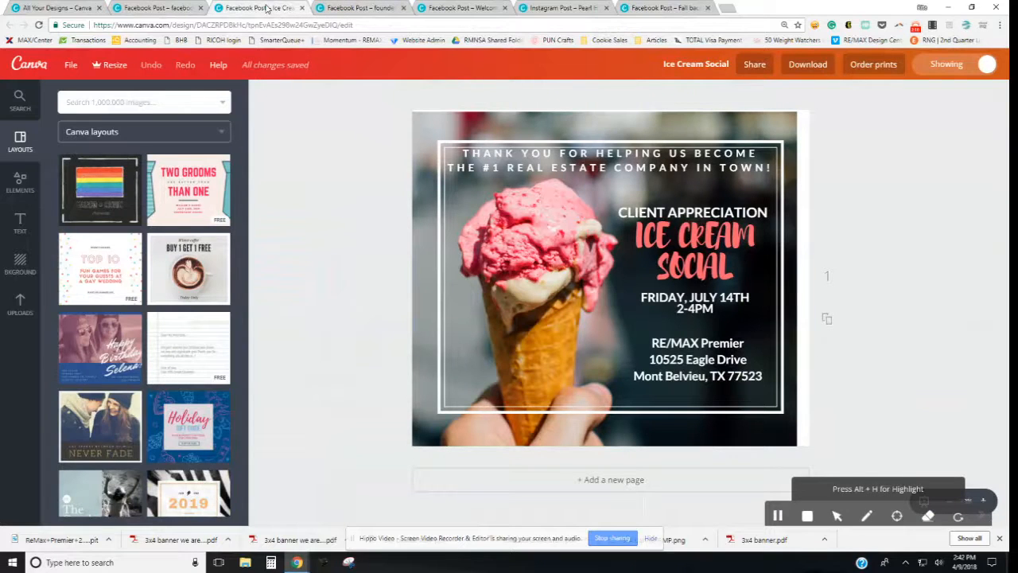
click(180, 9)
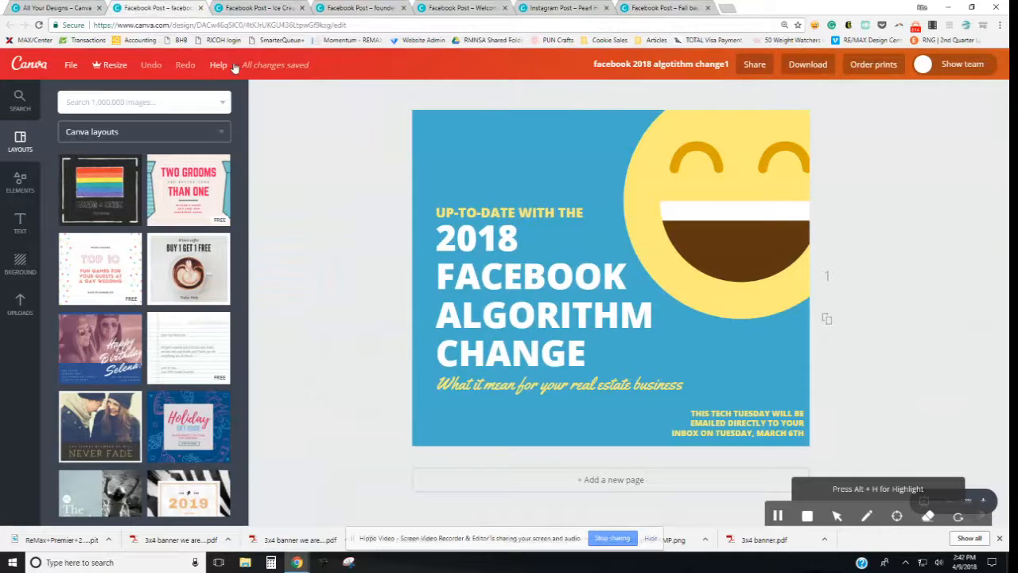
scroll(161, 225, down, 3)
scroll(161, 225, down, 10)
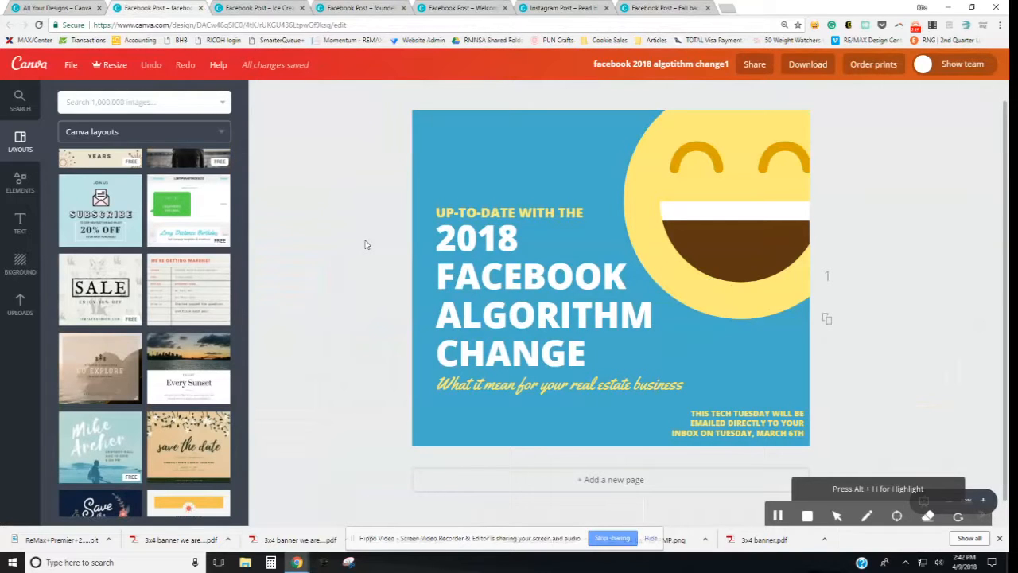
Step: Return to the designs list and expand the full More design-types page
click(54, 8)
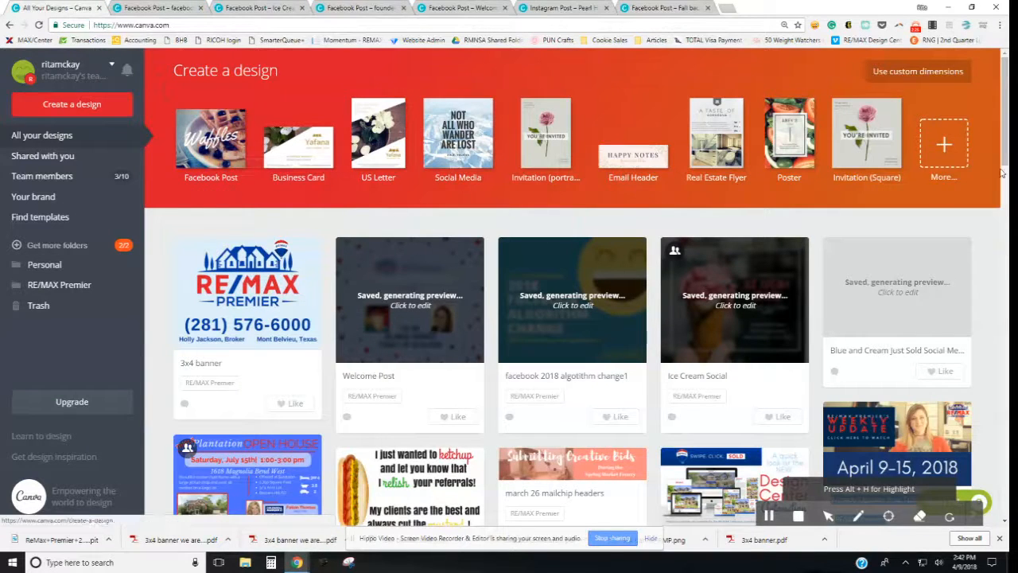
click(958, 145)
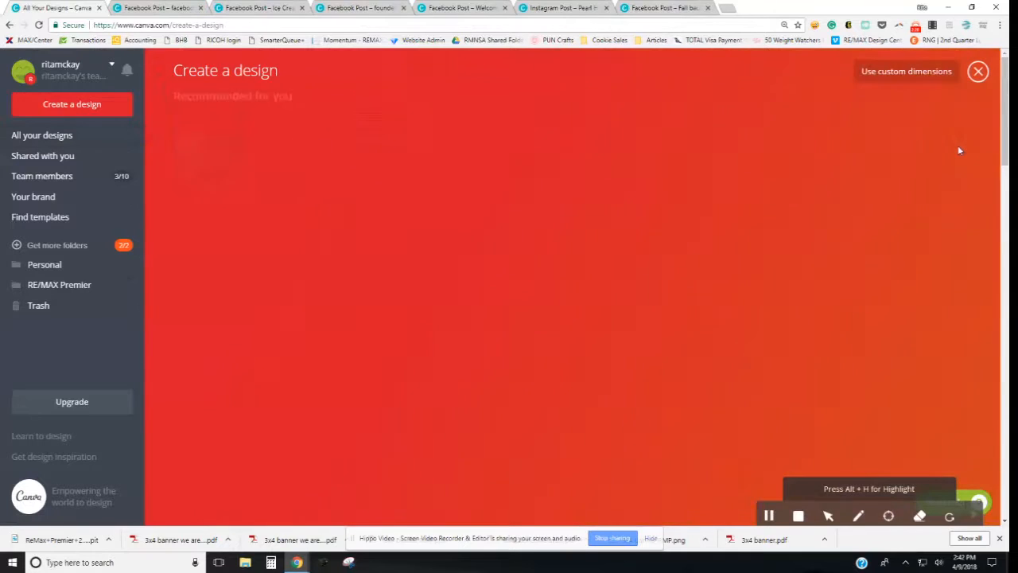
scroll(350, 229, down, 1)
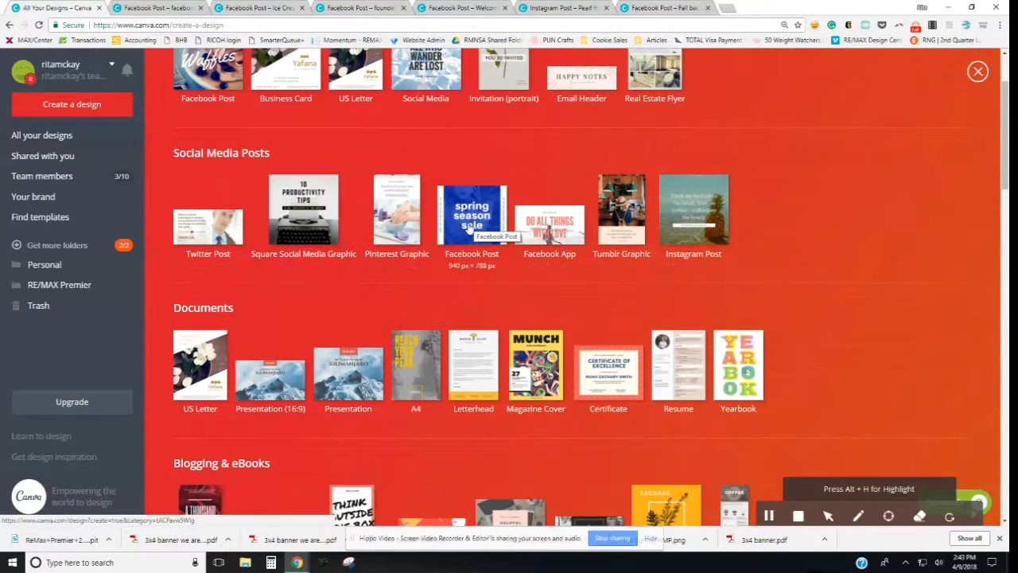
scroll(473, 232, up, 2)
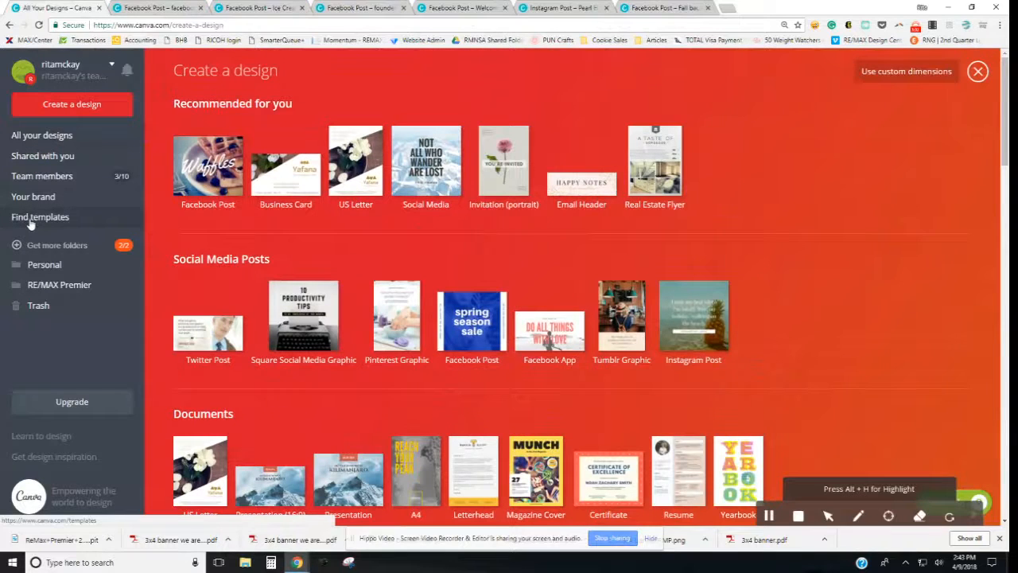
click(889, 515)
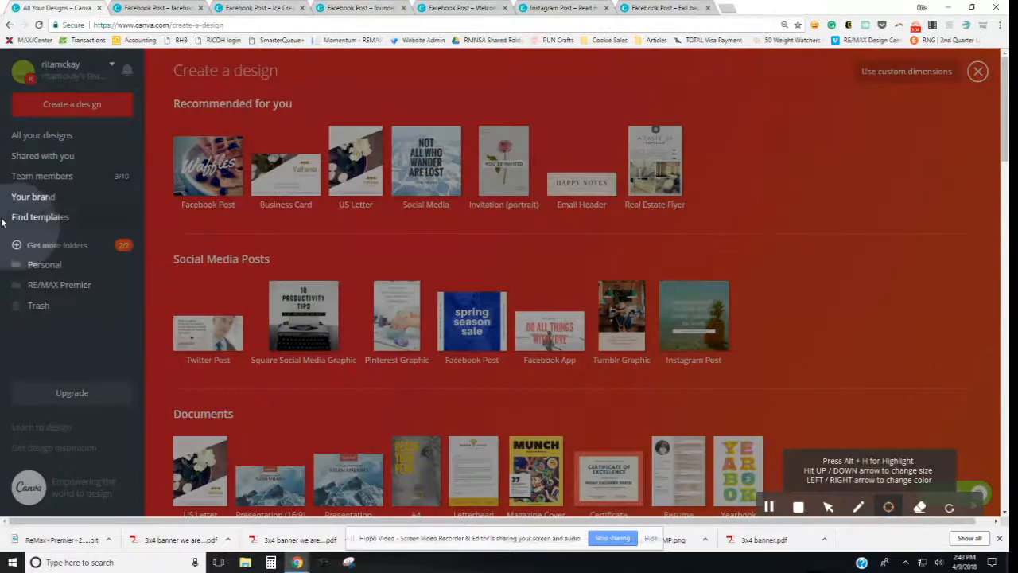
Step: Browse the template catalogue to Social Graphics and open the Facebook Posts templates
click(44, 222)
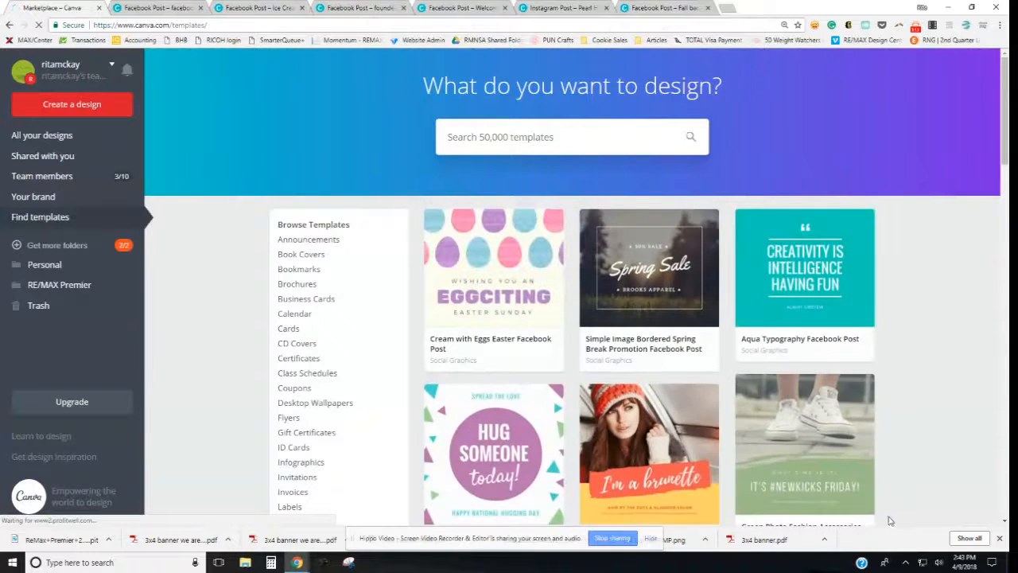
scroll(891, 521, down, 2)
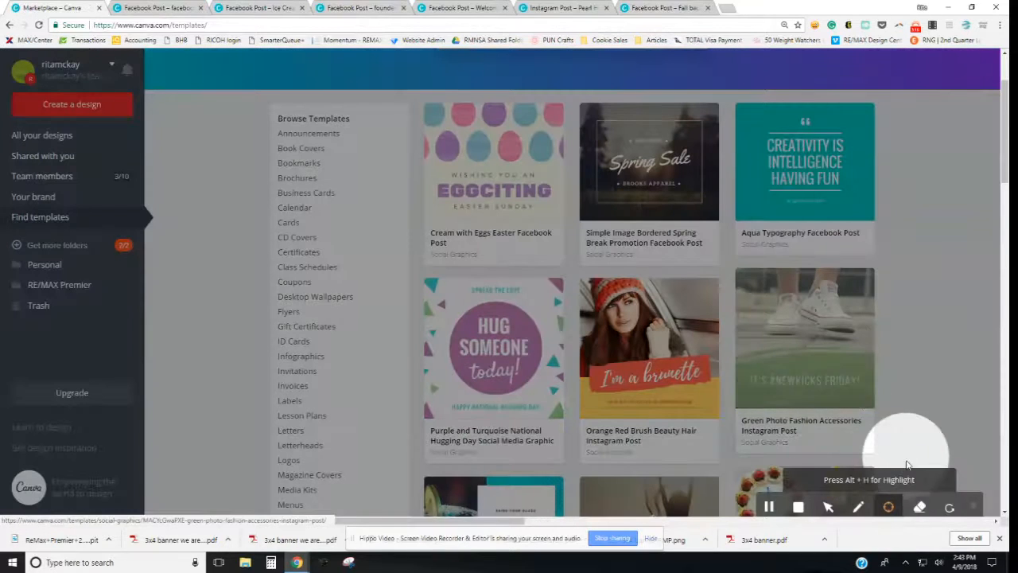
click(889, 507)
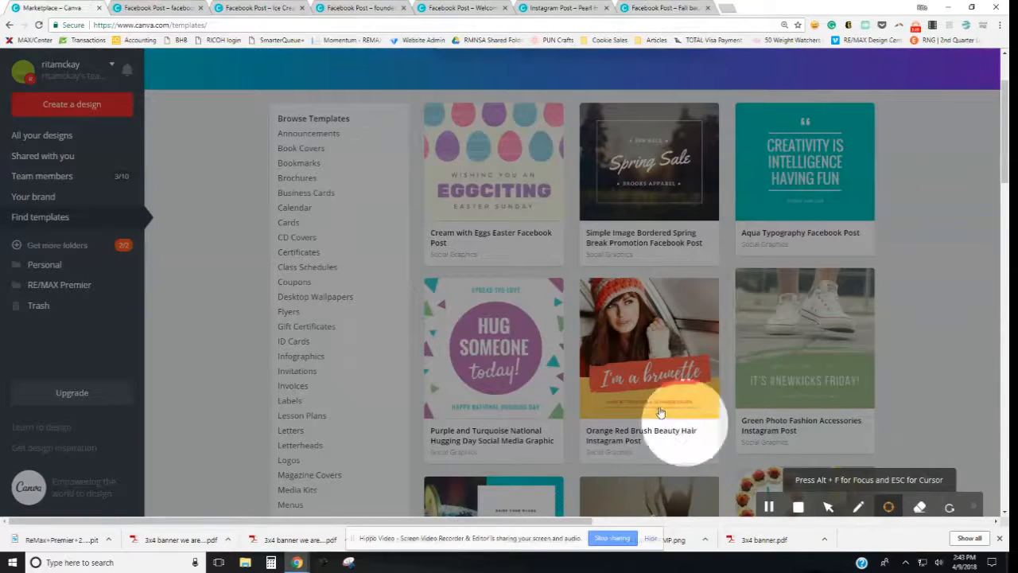
click(828, 507)
scroll(319, 319, down, 1)
scroll(319, 319, down, 5)
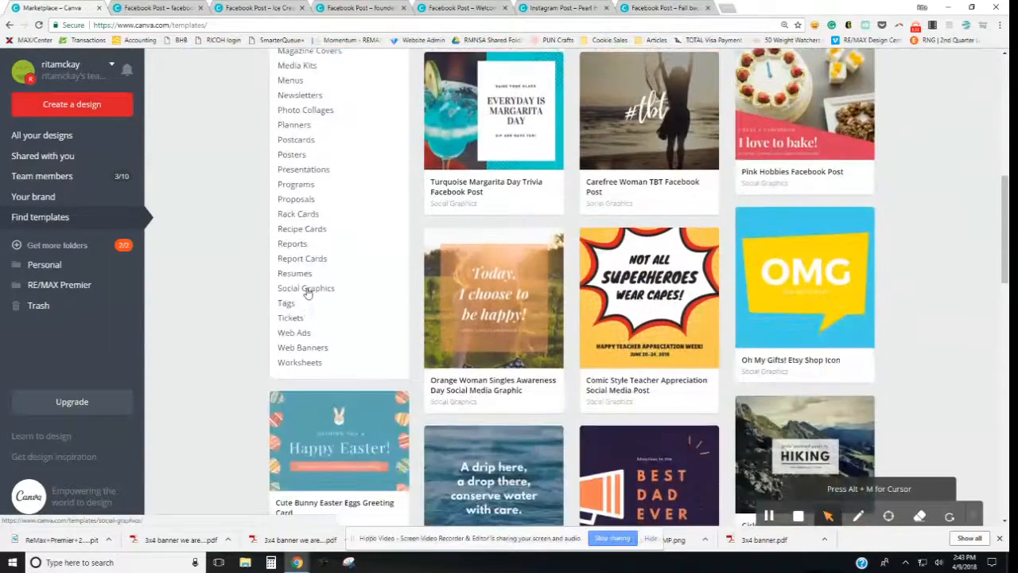
click(309, 291)
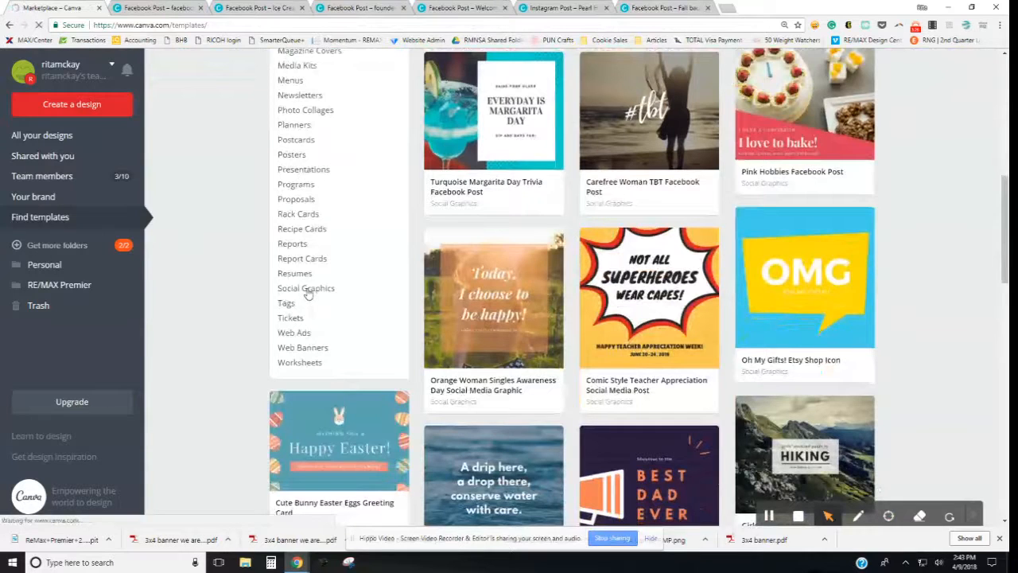
scroll(309, 291, down, 8)
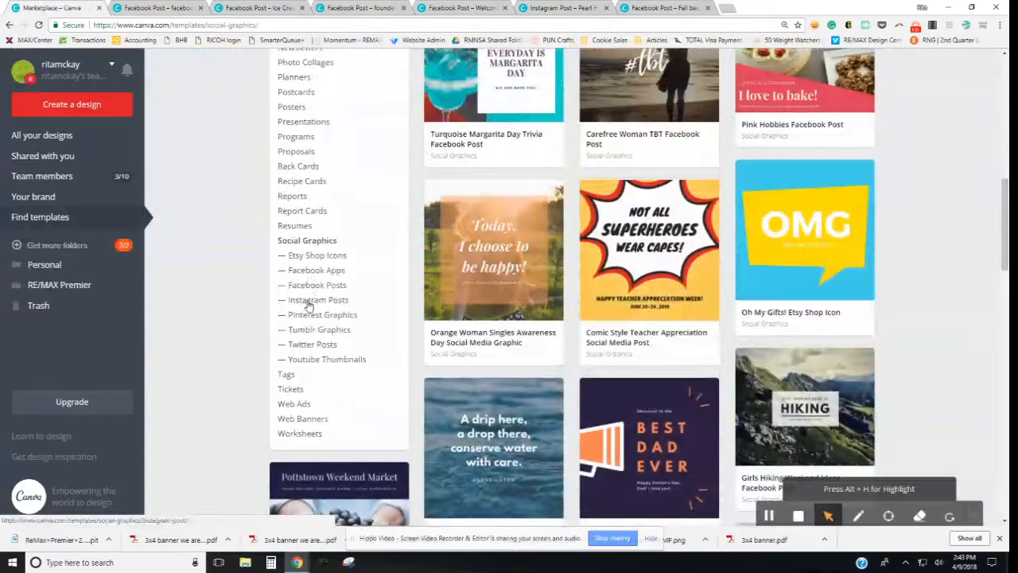
click(314, 288)
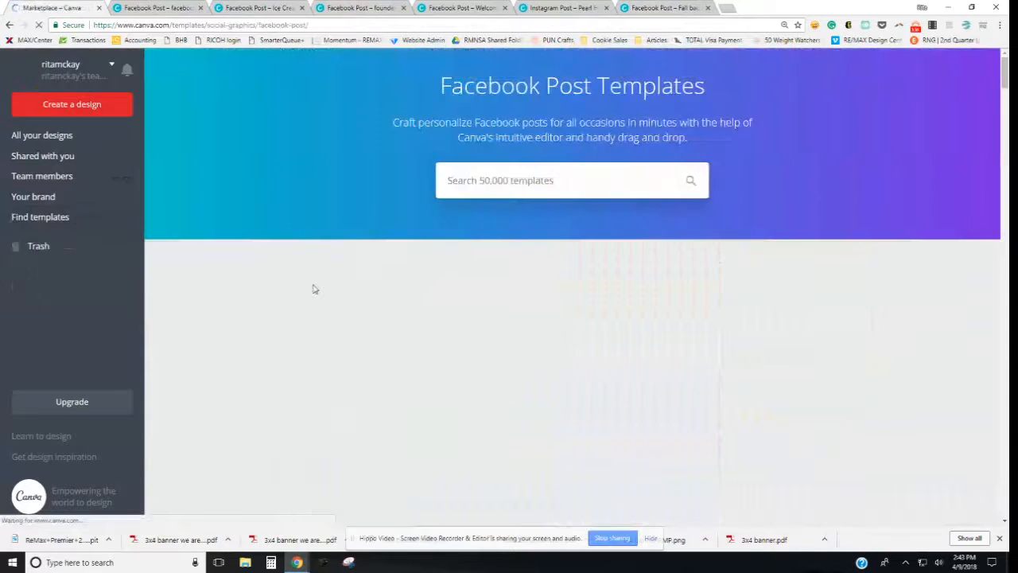
Step: Scroll through the Facebook post templates and jump to page 27 of 52
scroll(581, 310, down, 3)
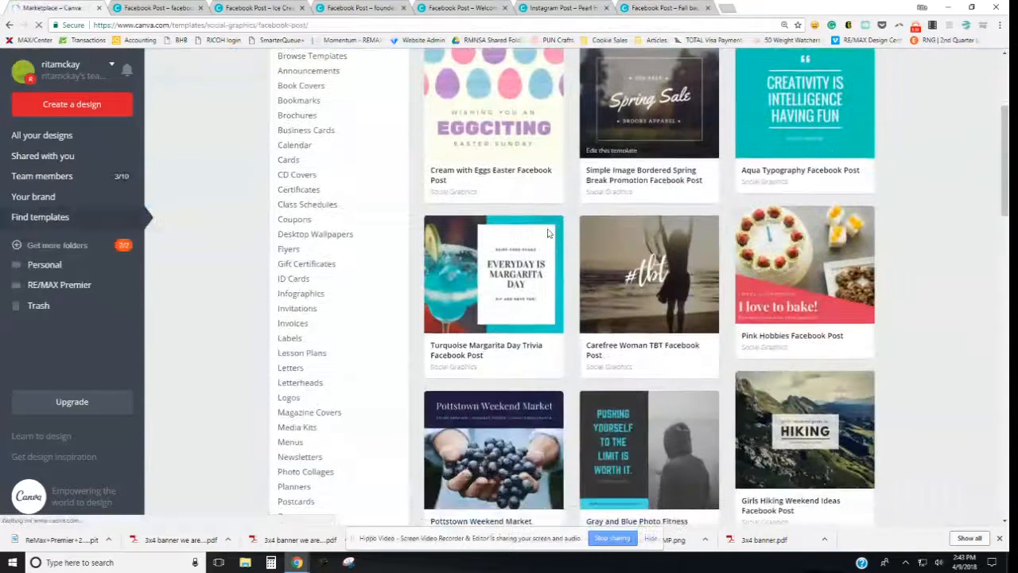
scroll(480, 404, down, 6)
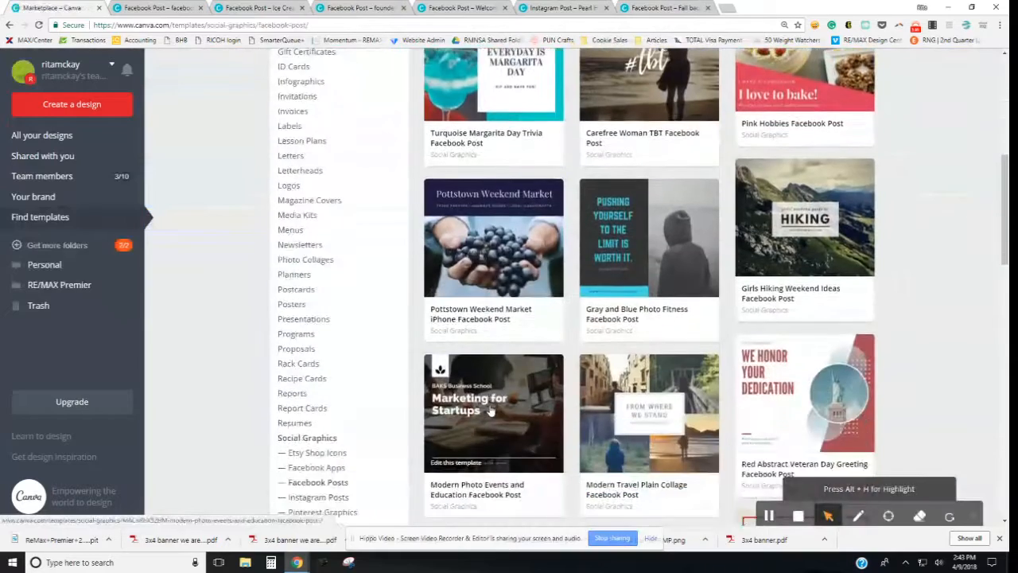
scroll(492, 410, down, 3)
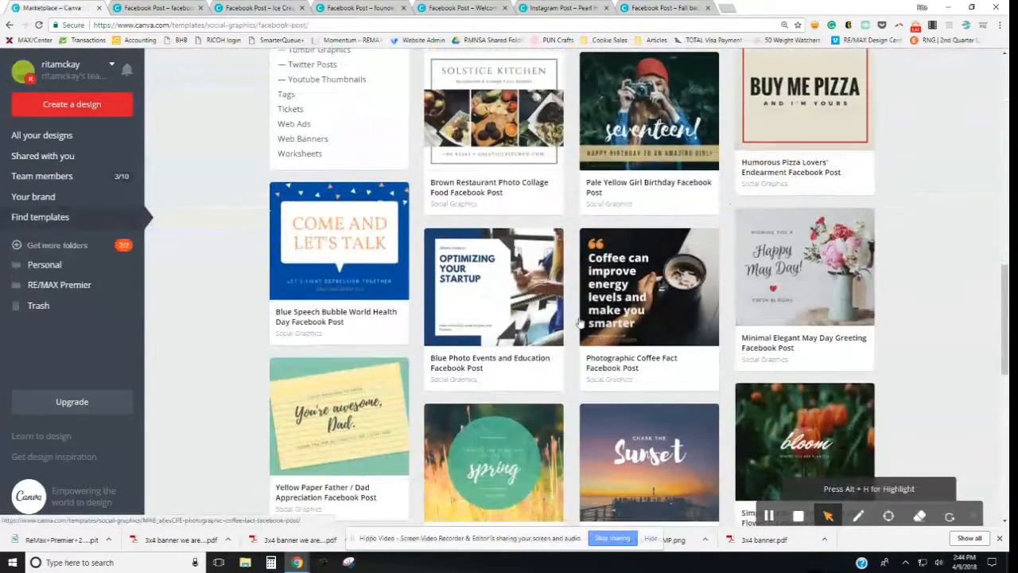
scroll(647, 345, down, 4)
scroll(646, 345, down, 4)
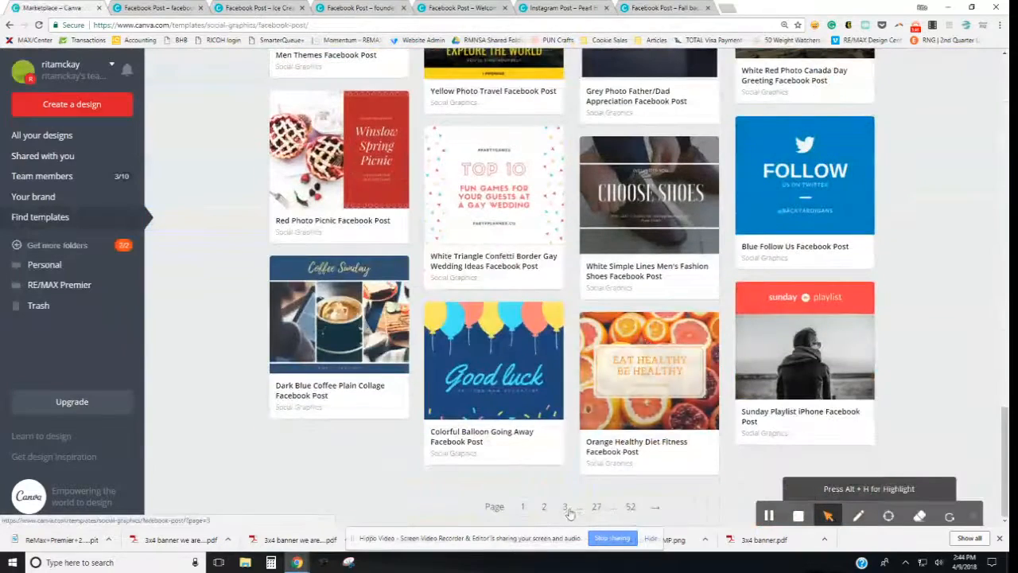
scroll(649, 401, up, 8)
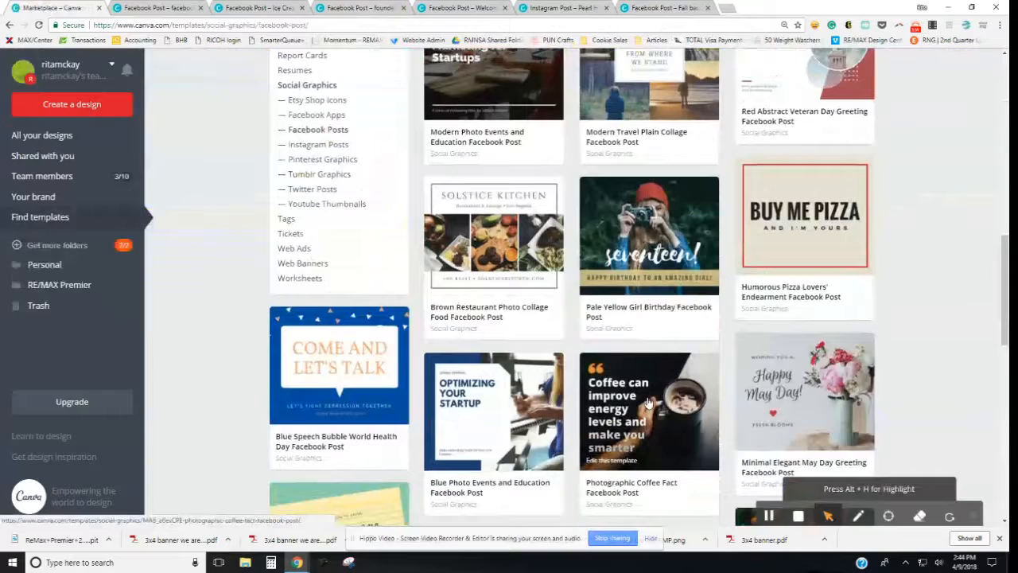
scroll(648, 401, up, 5)
scroll(648, 401, down, 4)
scroll(648, 402, up, 3)
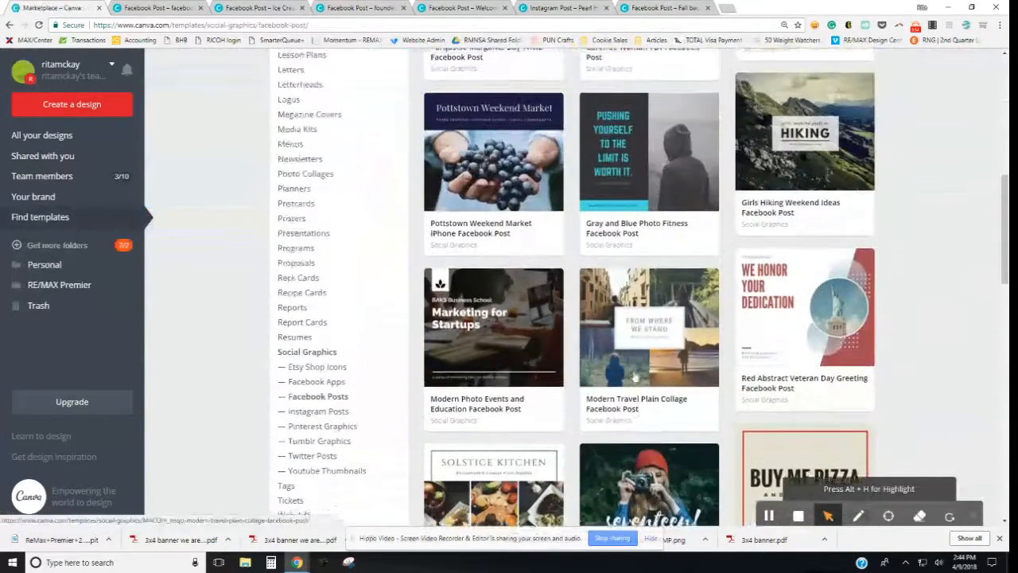
scroll(634, 377, down, 1)
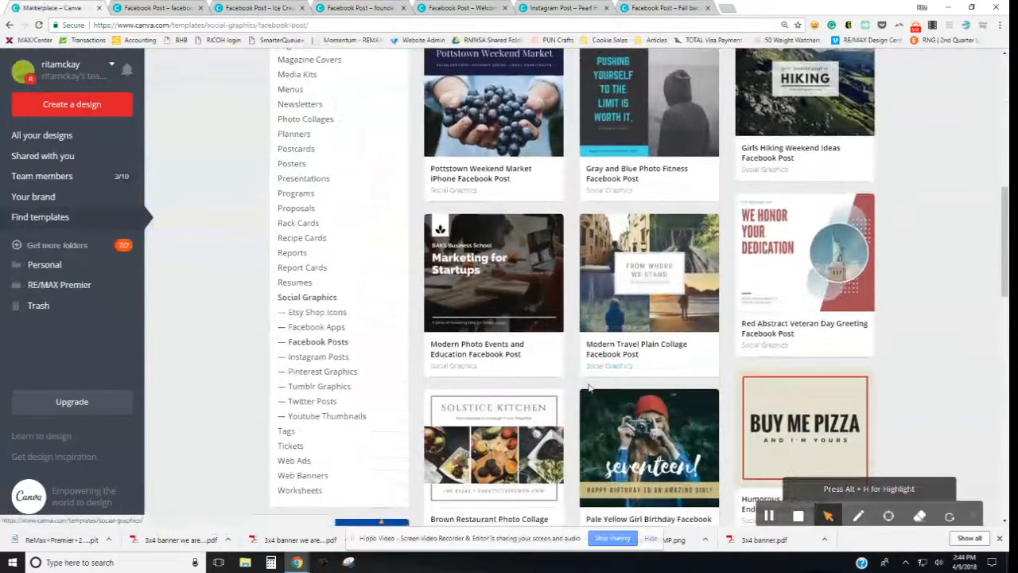
scroll(602, 365, down, 3)
scroll(599, 369, down, 2)
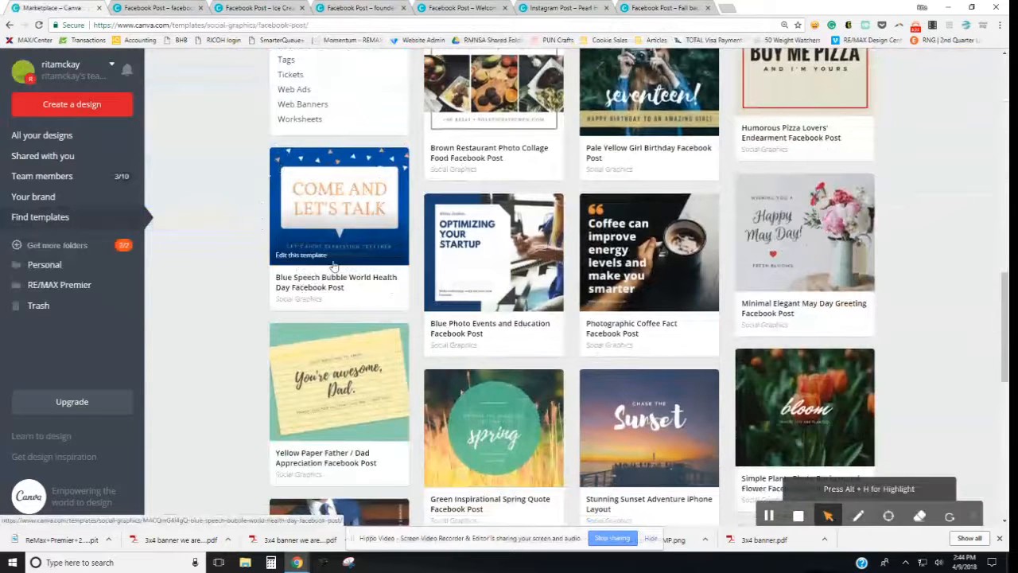
scroll(332, 263, down, 2)
scroll(836, 104, up, 1)
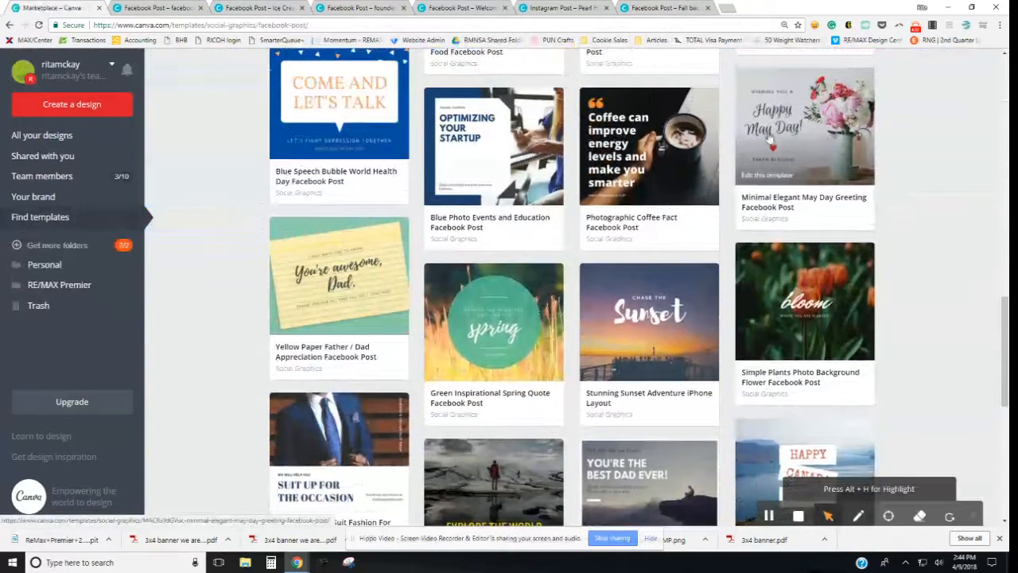
scroll(786, 187, down, 1)
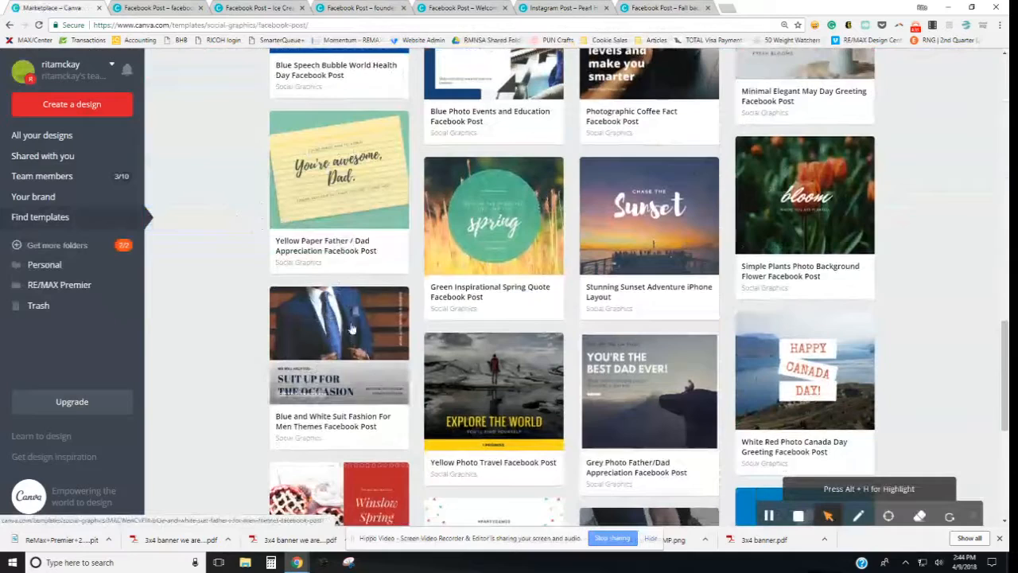
scroll(362, 338, down, 4)
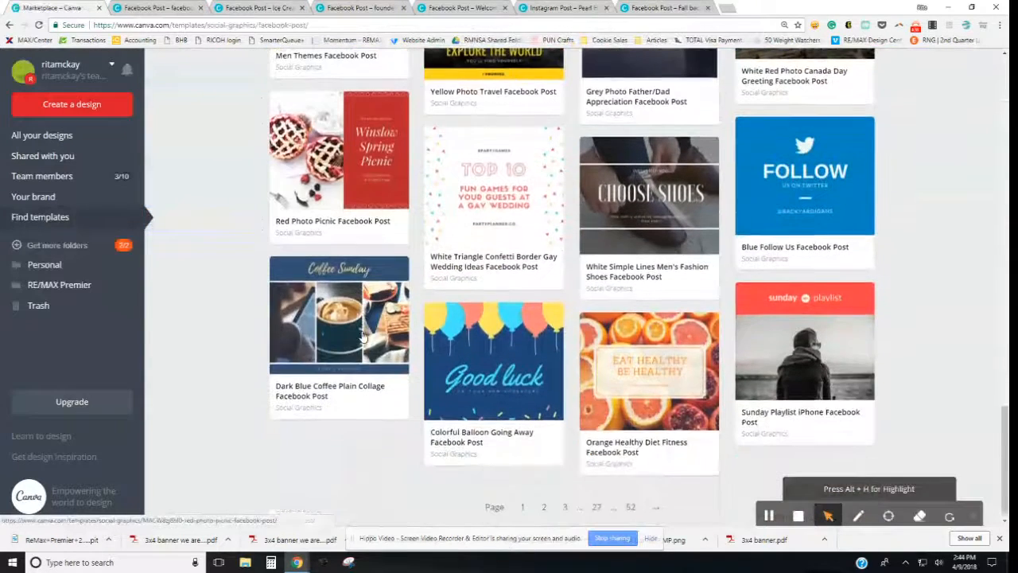
click(595, 508)
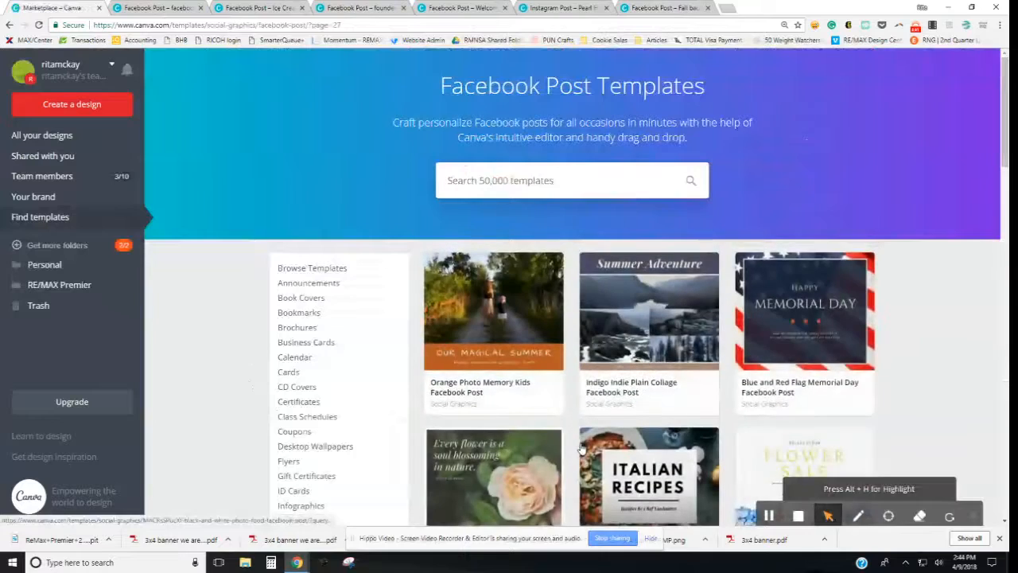
scroll(581, 449, down, 3)
scroll(568, 442, down, 2)
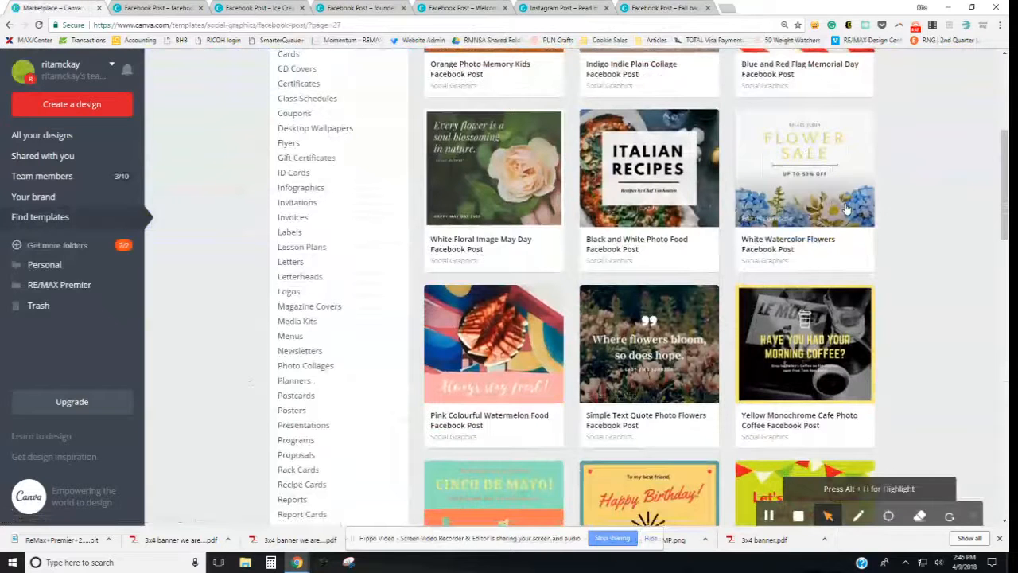
scroll(847, 209, down, 2)
scroll(827, 238, down, 2)
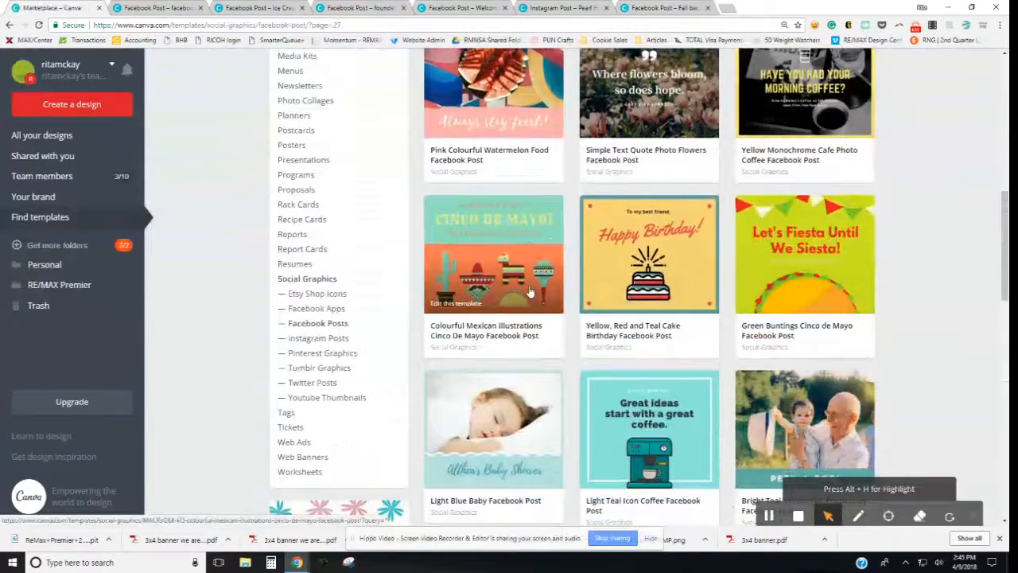
scroll(783, 330, down, 3)
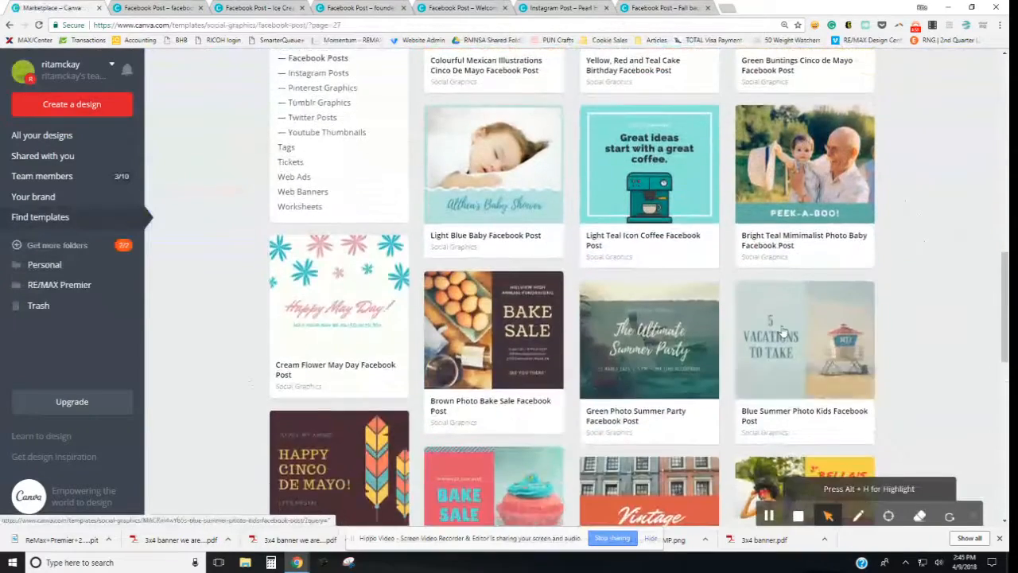
scroll(784, 333, down, 4)
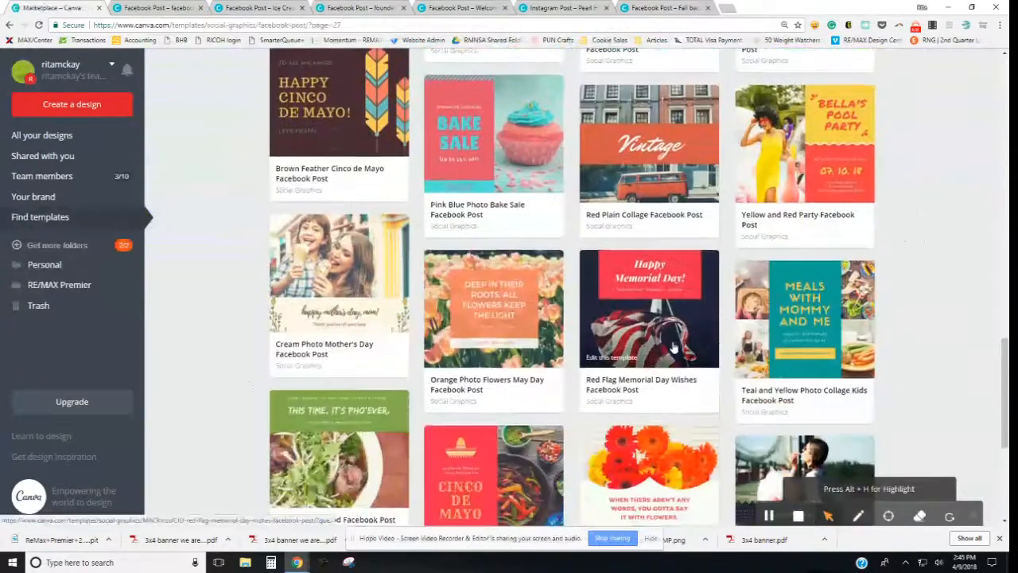
scroll(672, 348, down, 4)
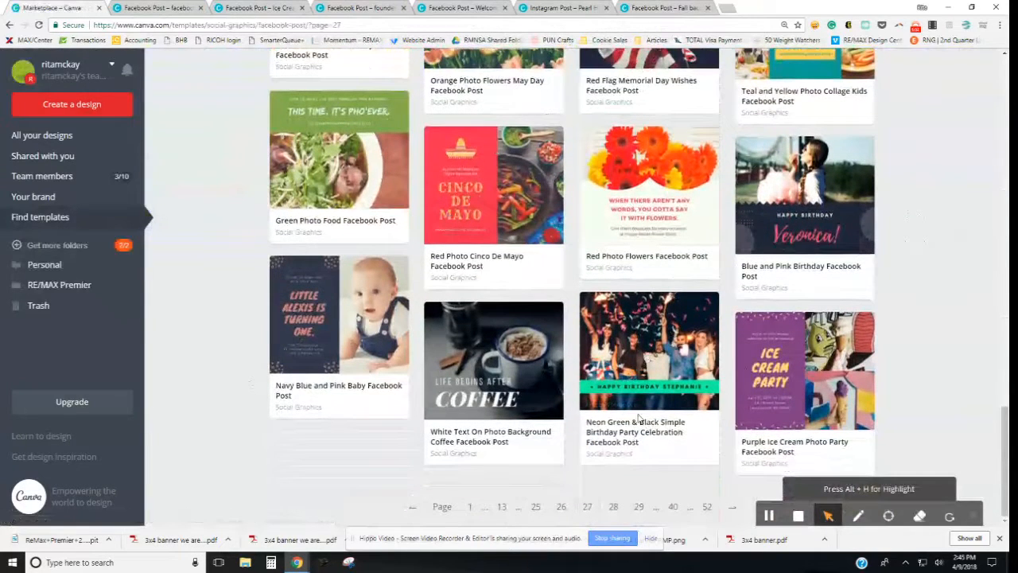
scroll(554, 383, up, 6)
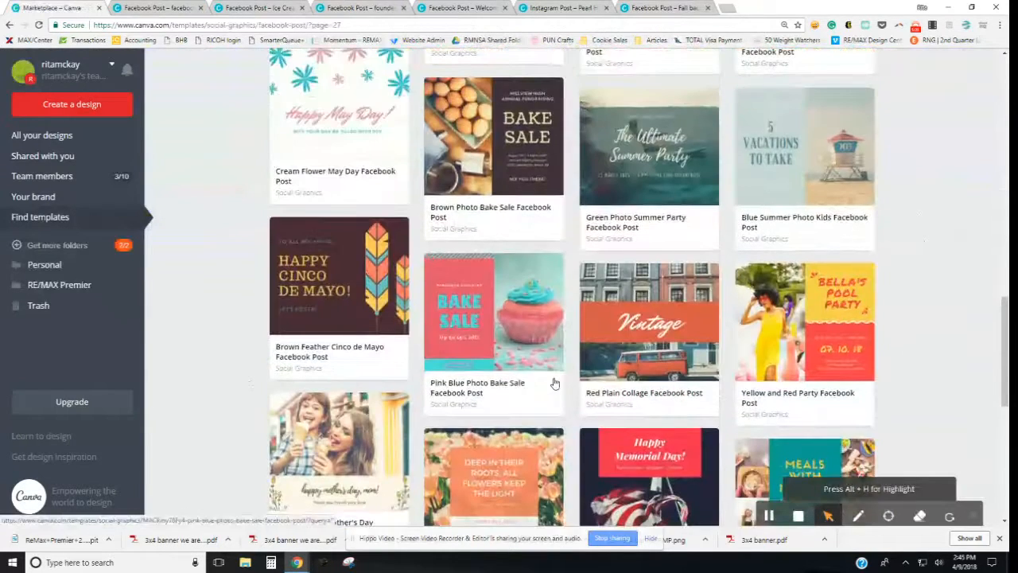
scroll(554, 383, up, 15)
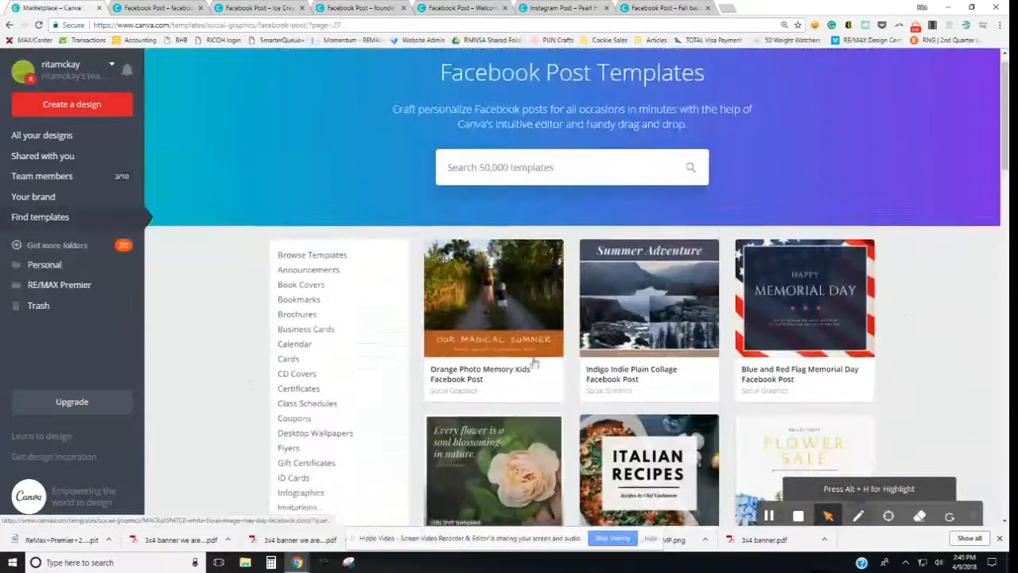
Step: Search the templates for 'real estate'
click(502, 181)
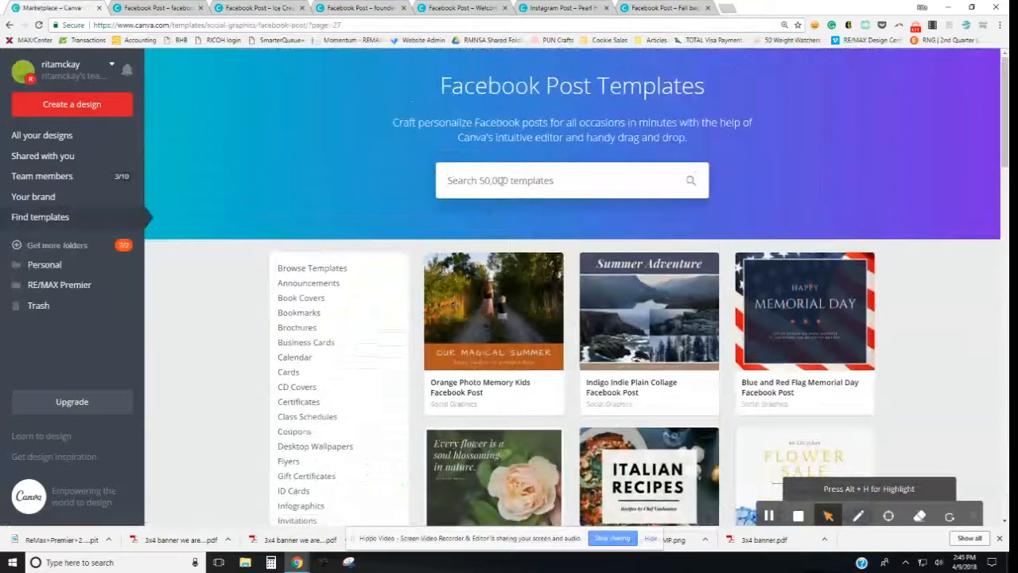
text(real estaet)
key(BackSpace)
key(BackSpace)
text(te)
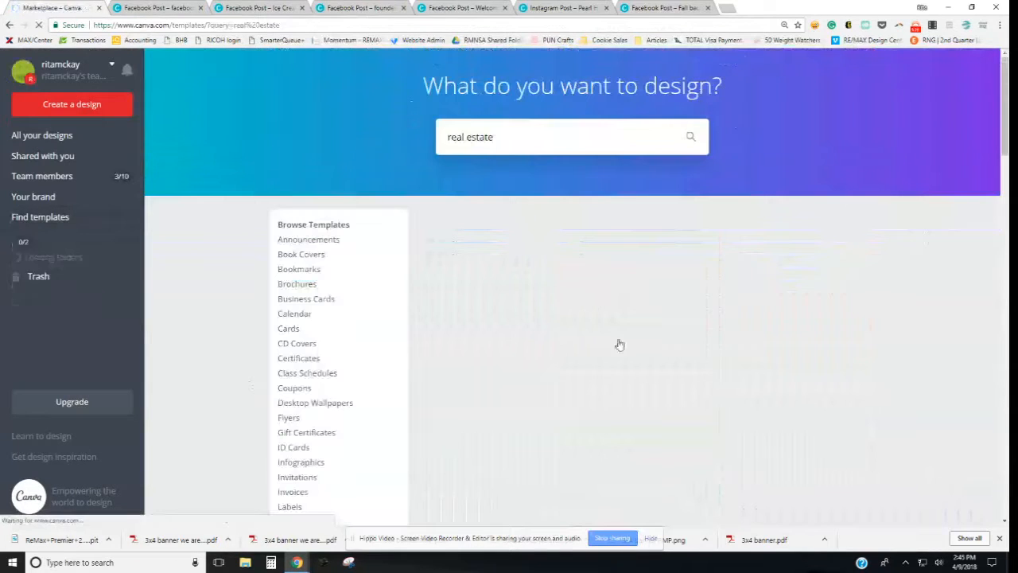
Step: Scroll through the real estate results, such as the Open Home and Waterfront Apartments flyers
scroll(633, 350, down, 3)
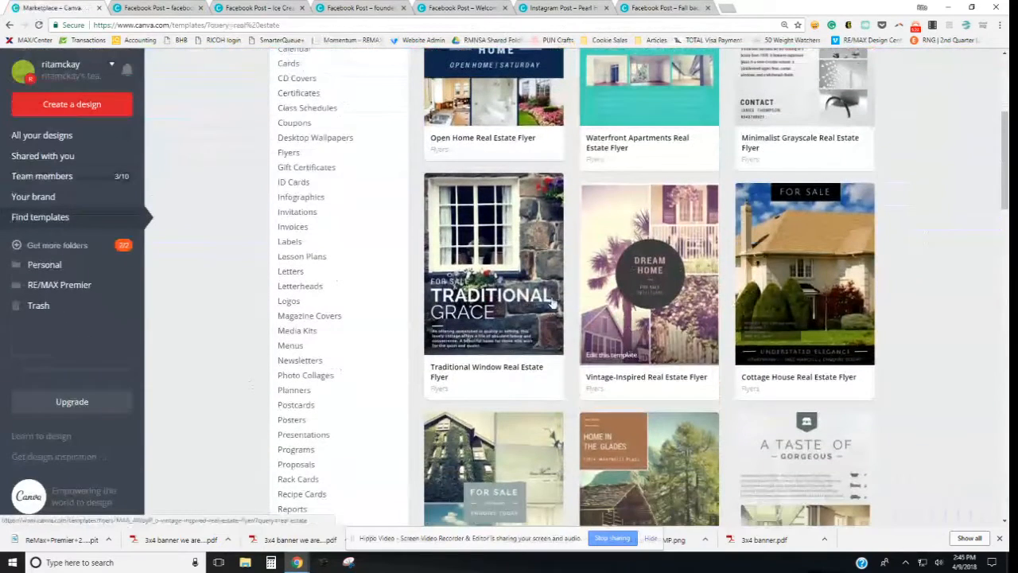
scroll(657, 275, down, 1)
scroll(657, 275, down, 2)
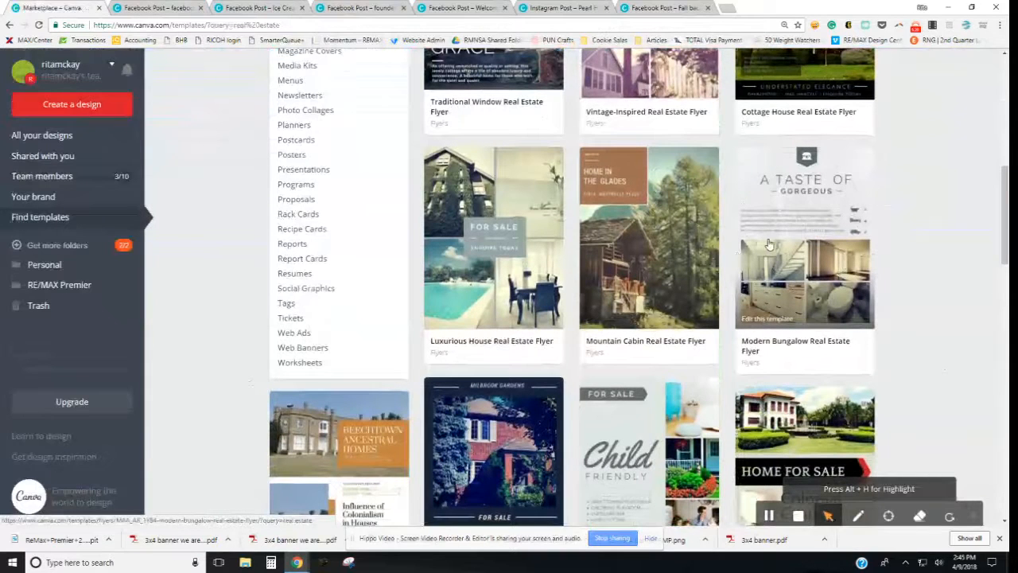
scroll(769, 244, down, 1)
scroll(769, 244, down, 2)
scroll(790, 230, up, 2)
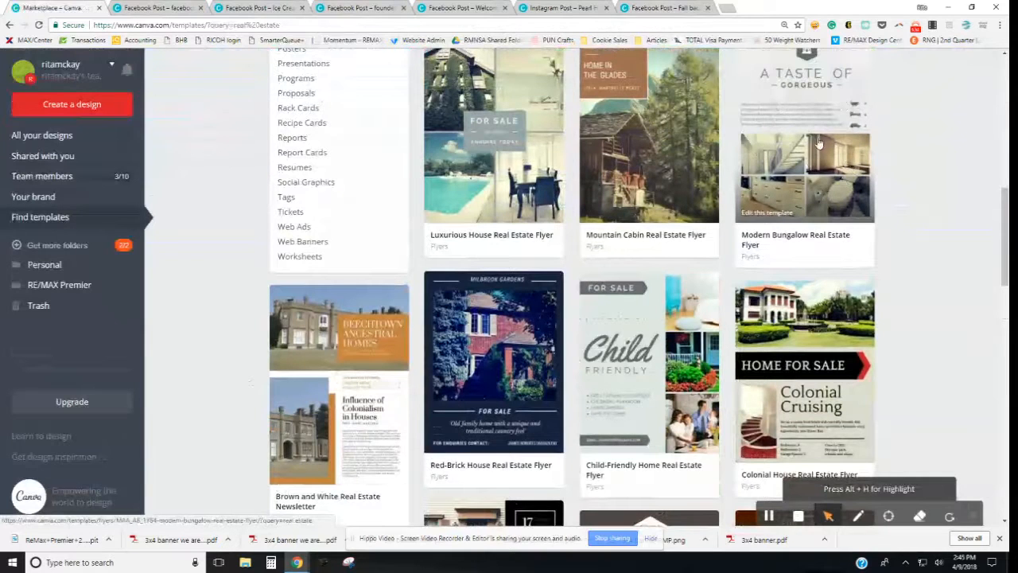
scroll(795, 184, down, 3)
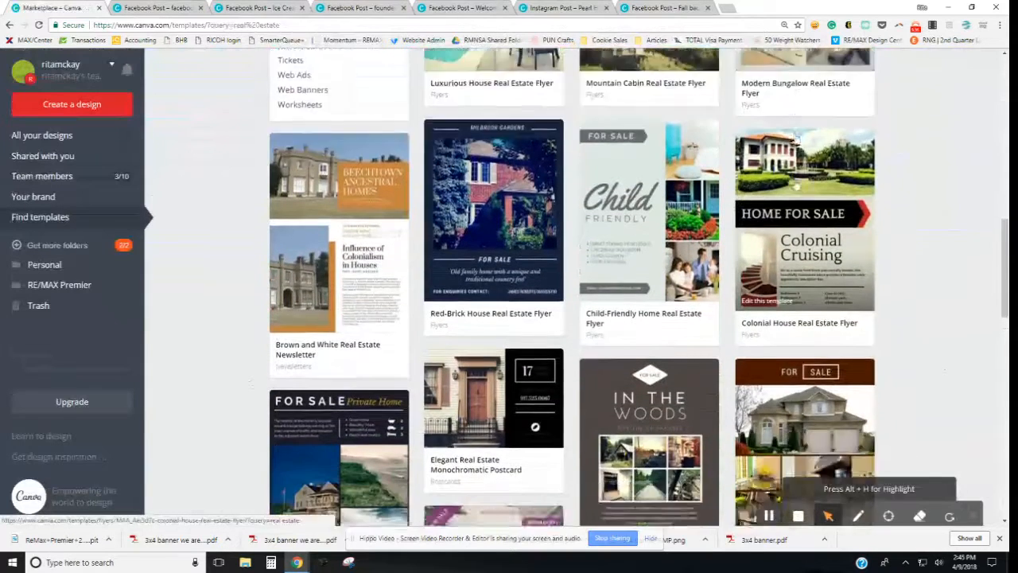
scroll(796, 185, down, 2)
scroll(403, 320, down, 4)
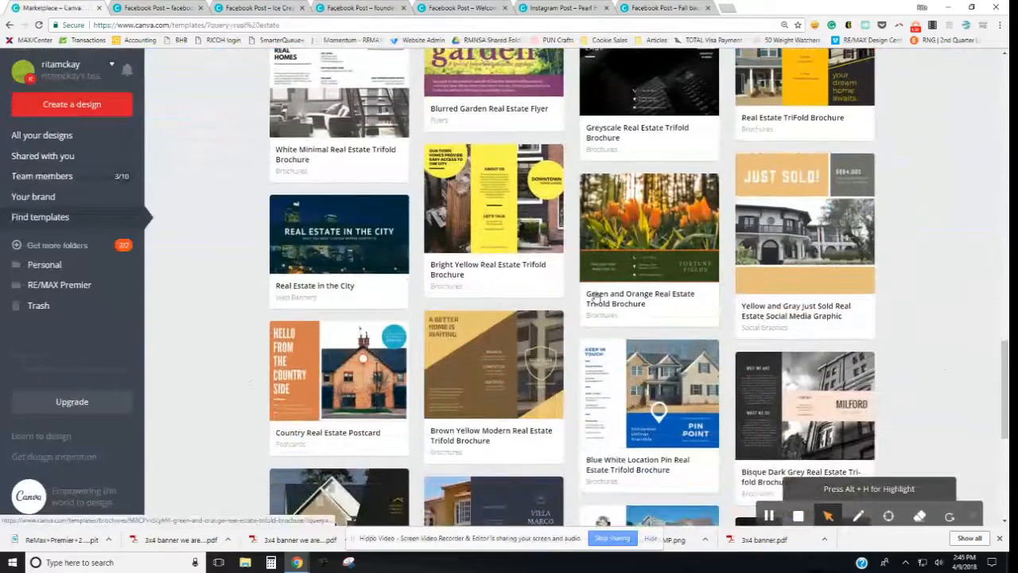
scroll(595, 293, up, 5)
scroll(595, 293, up, 10)
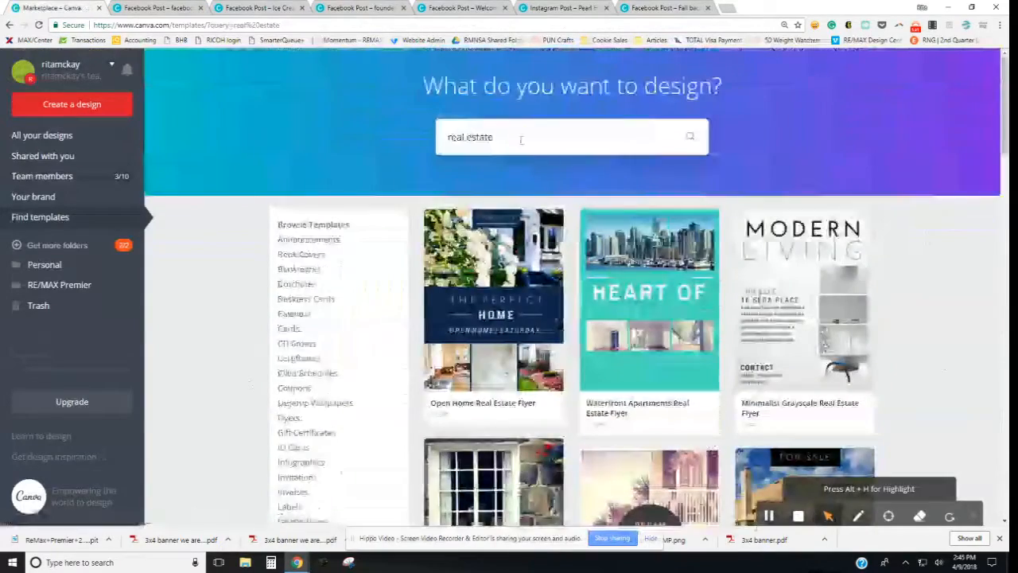
Step: Search templates for 'Just Sold Postcard', then search again for 'Just sold'
drag(493, 136, 438, 136)
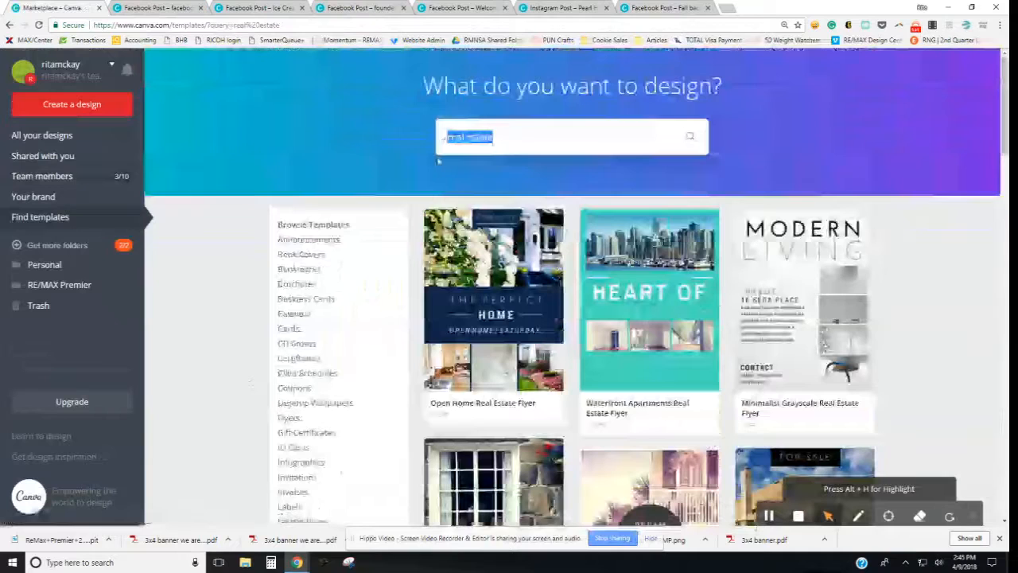
text(post)
text(ld Postcard)
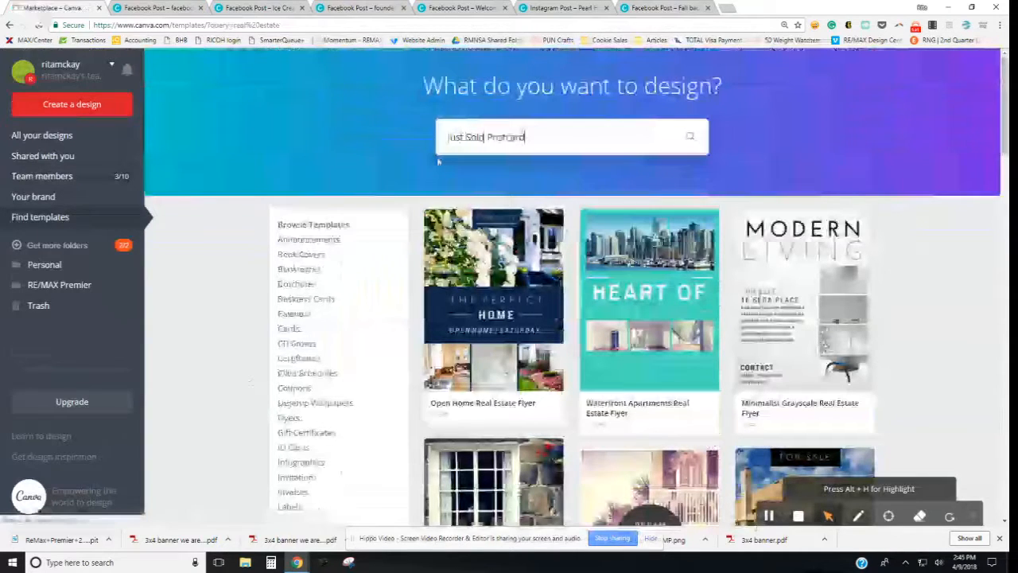
key(Return)
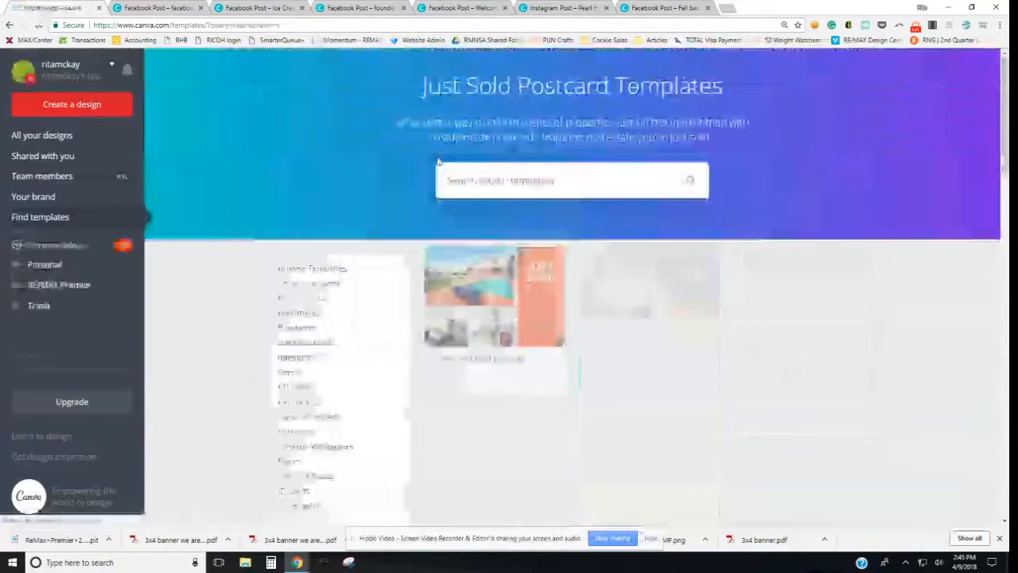
click(498, 195)
text(Just)
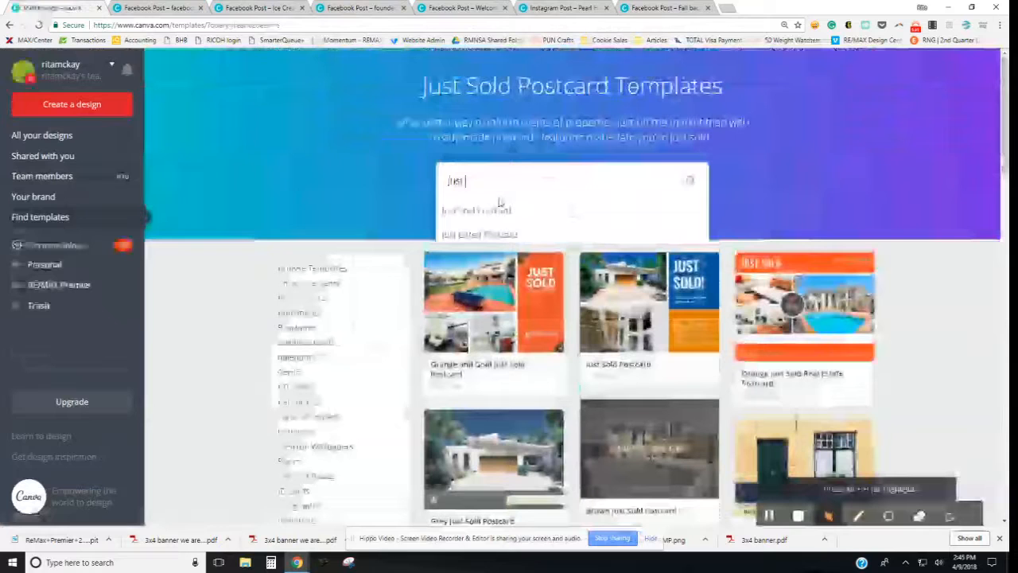
text( sold)
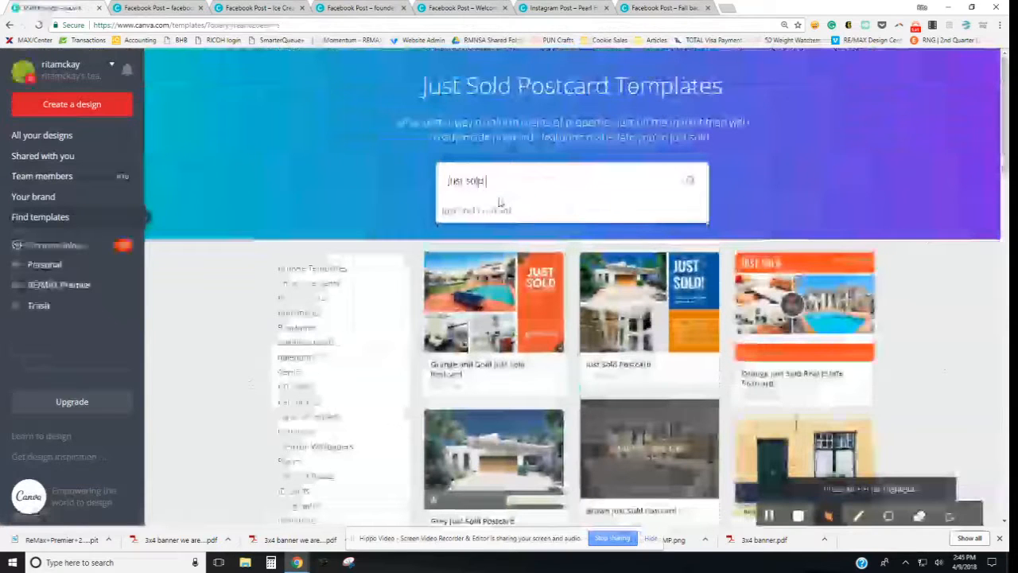
key(Return)
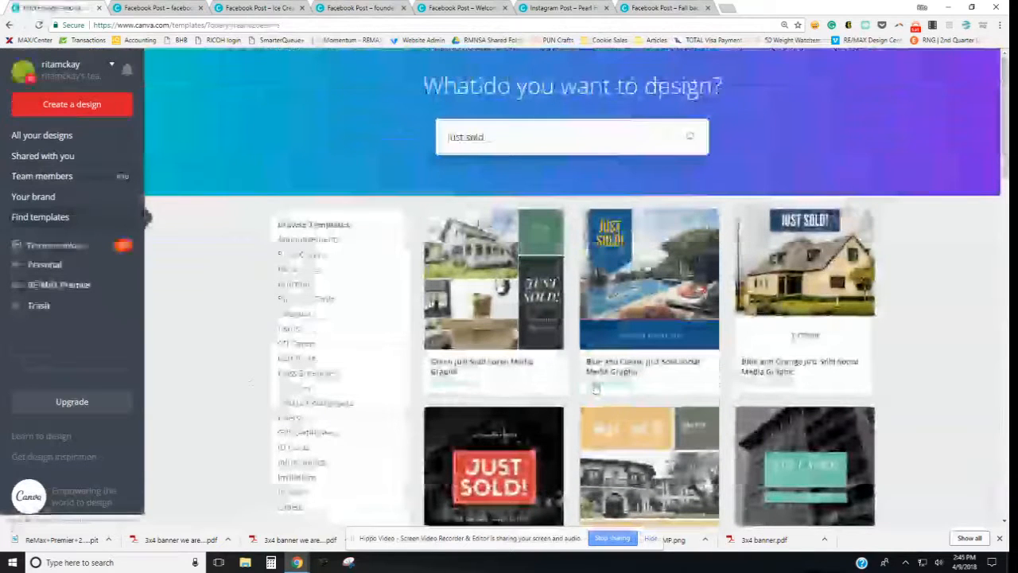
click(889, 507)
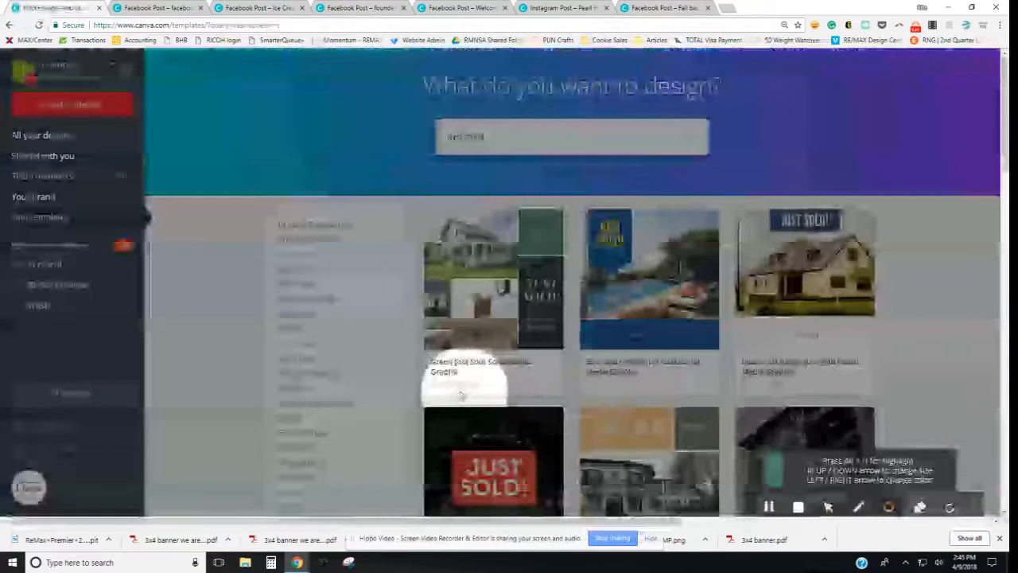
scroll(462, 394, down, 3)
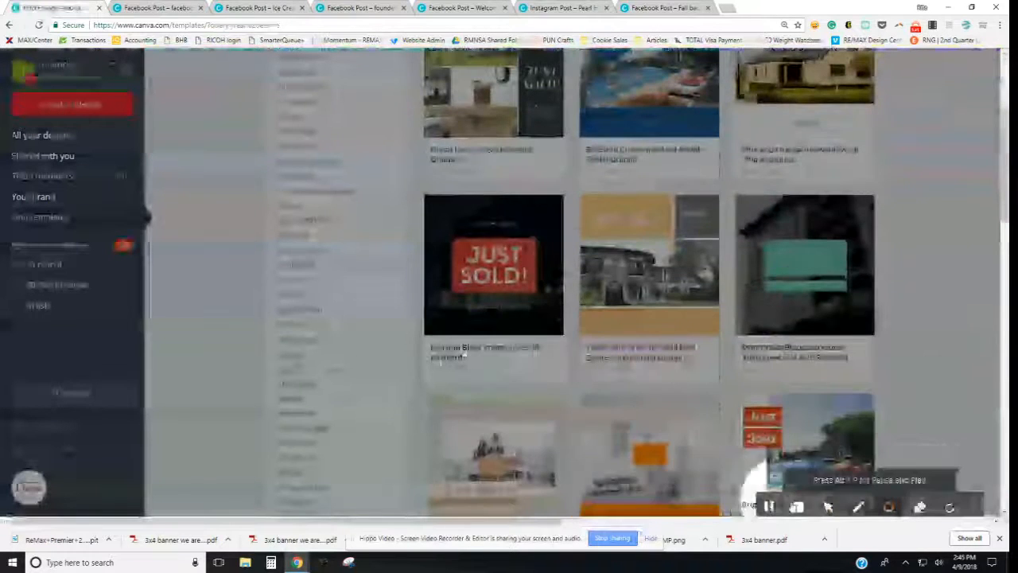
click(827, 507)
scroll(626, 367, down, 2)
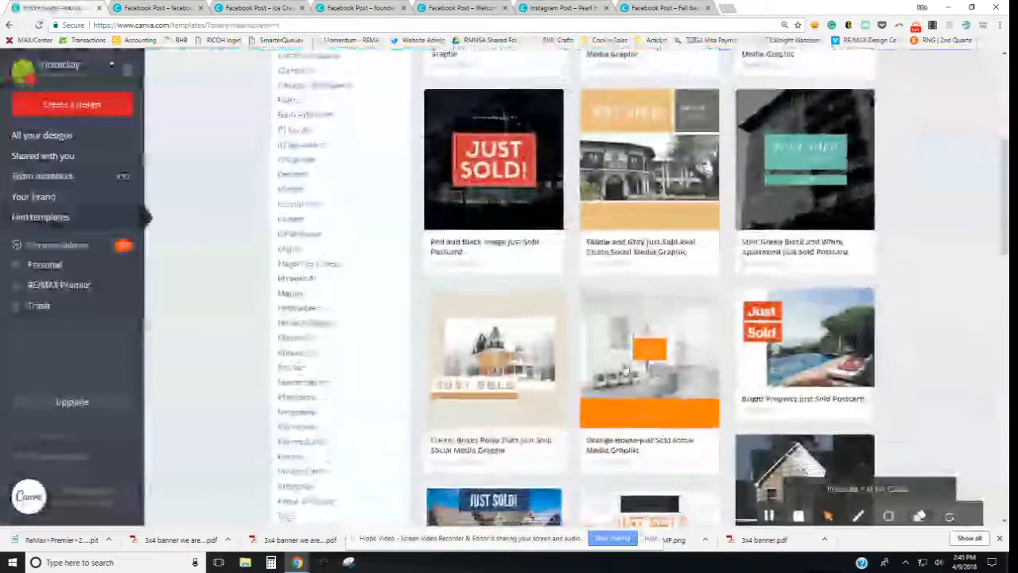
scroll(626, 368, down, 2)
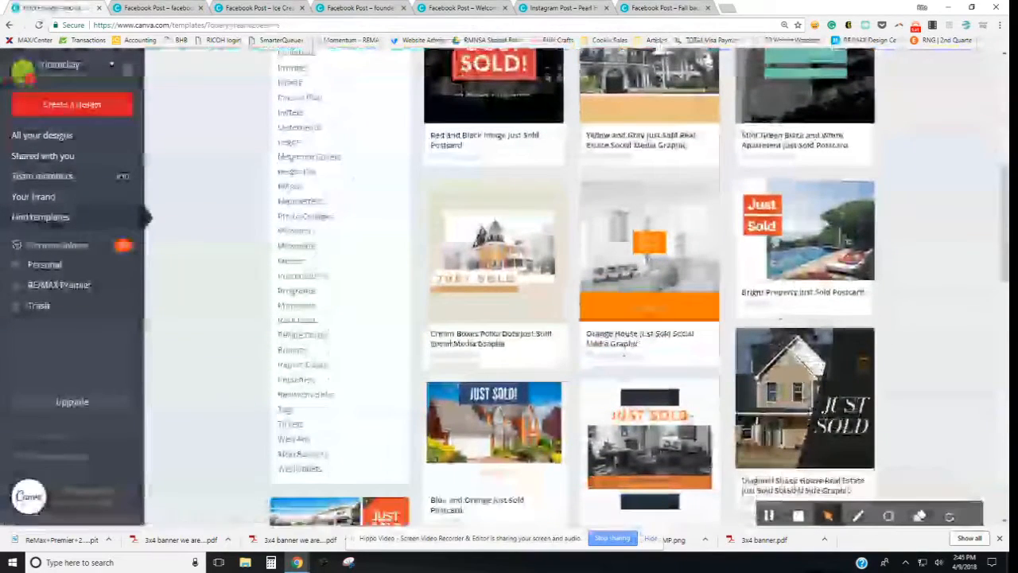
scroll(626, 430, up, 5)
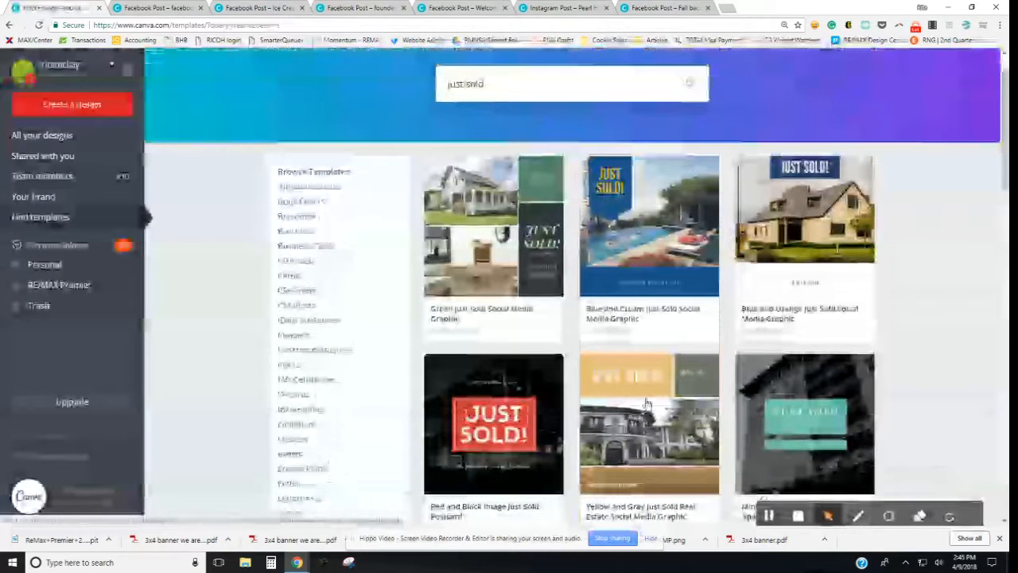
scroll(645, 409, down, 2)
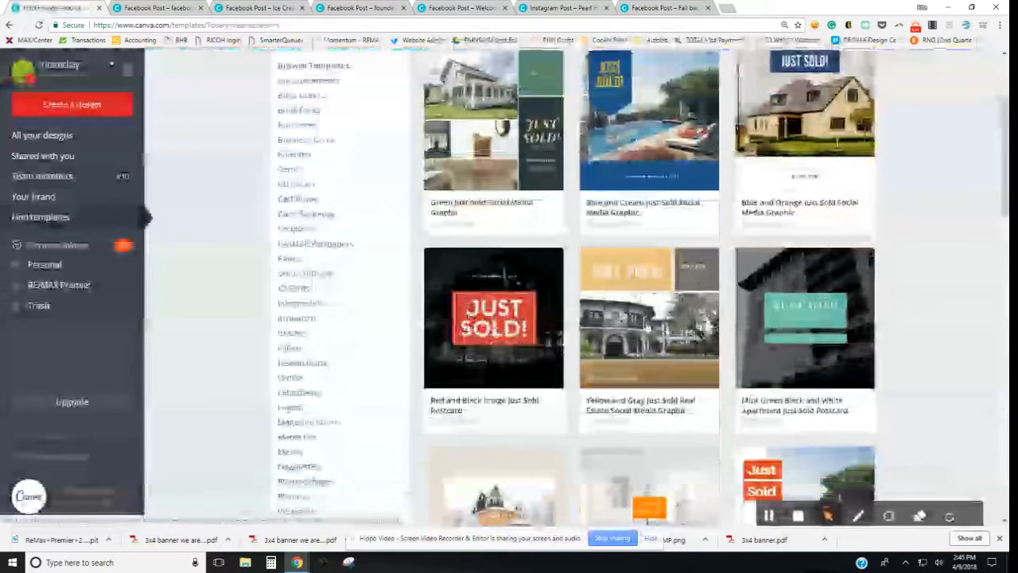
scroll(644, 322, down, 2)
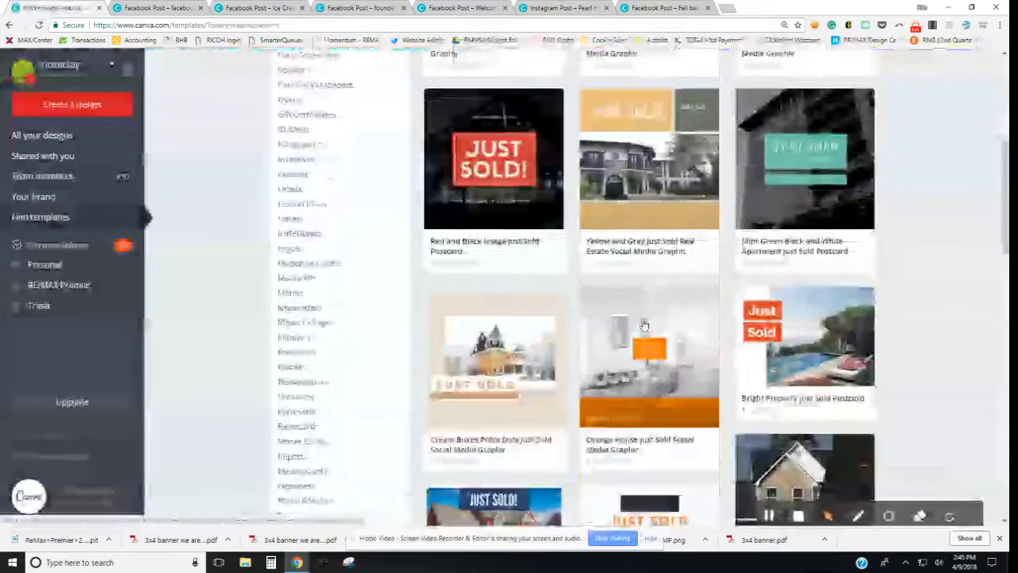
scroll(644, 322, up, 3)
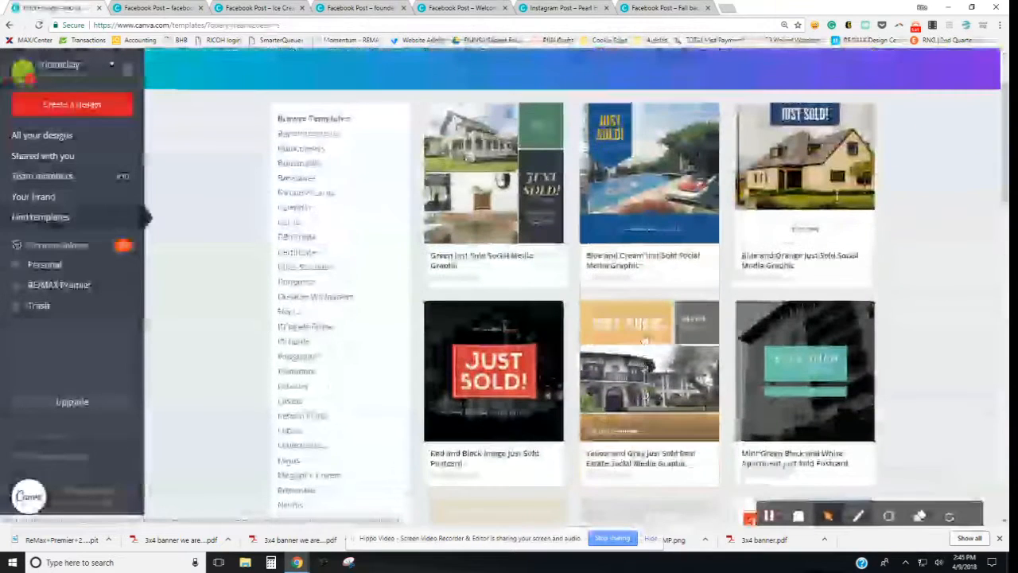
scroll(644, 322, up, 1)
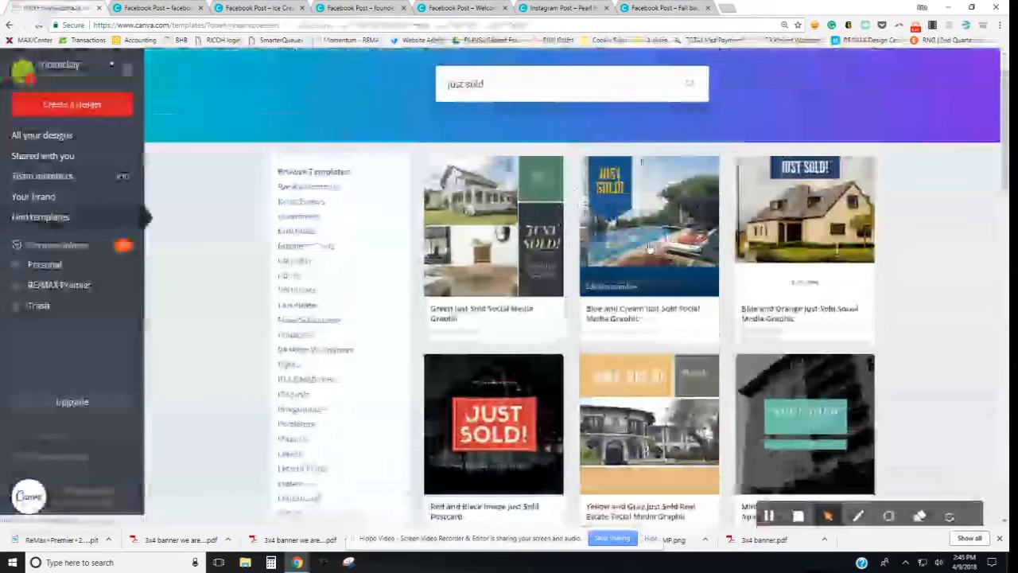
Step: Open the Blue and Cream Just Sold Social Media Graphic preview and scroll its related templates
click(650, 248)
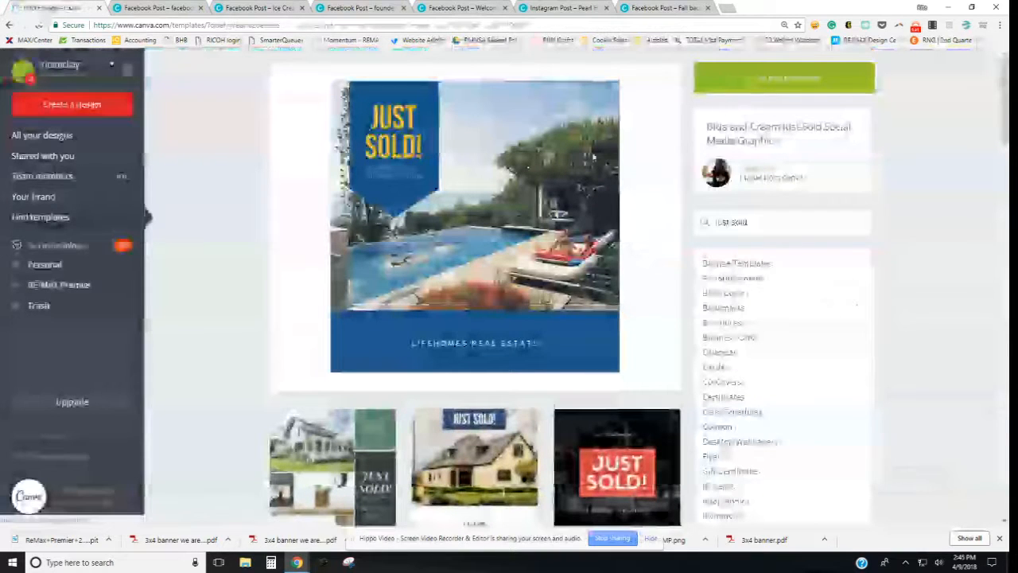
scroll(634, 270, down, 4)
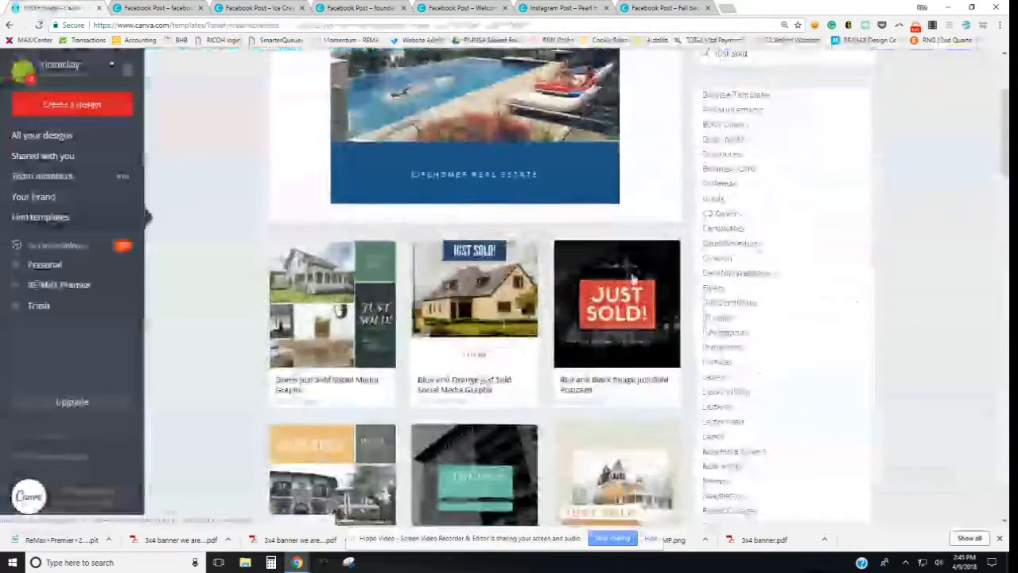
scroll(561, 394, down, 8)
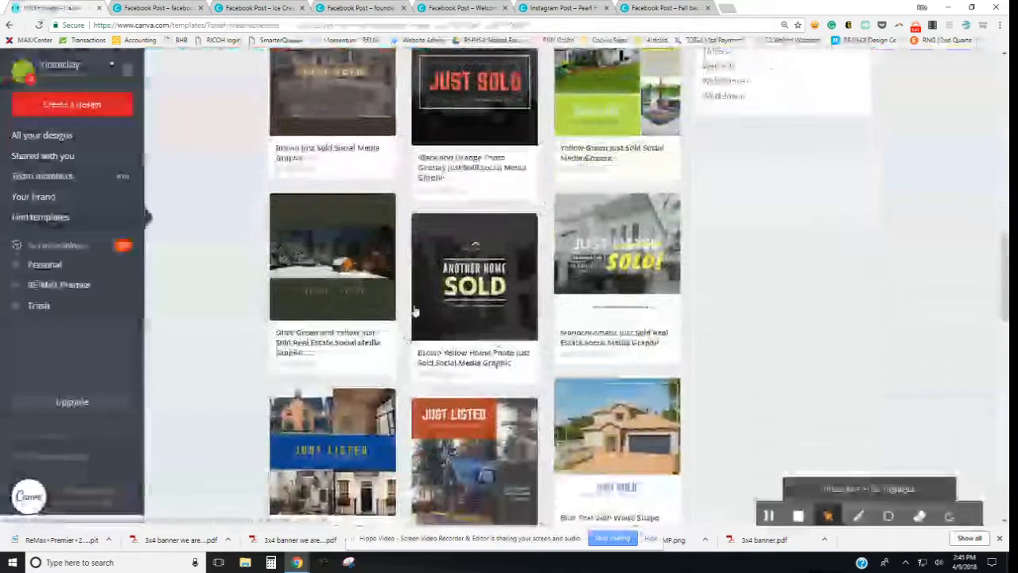
scroll(561, 338, down, 1)
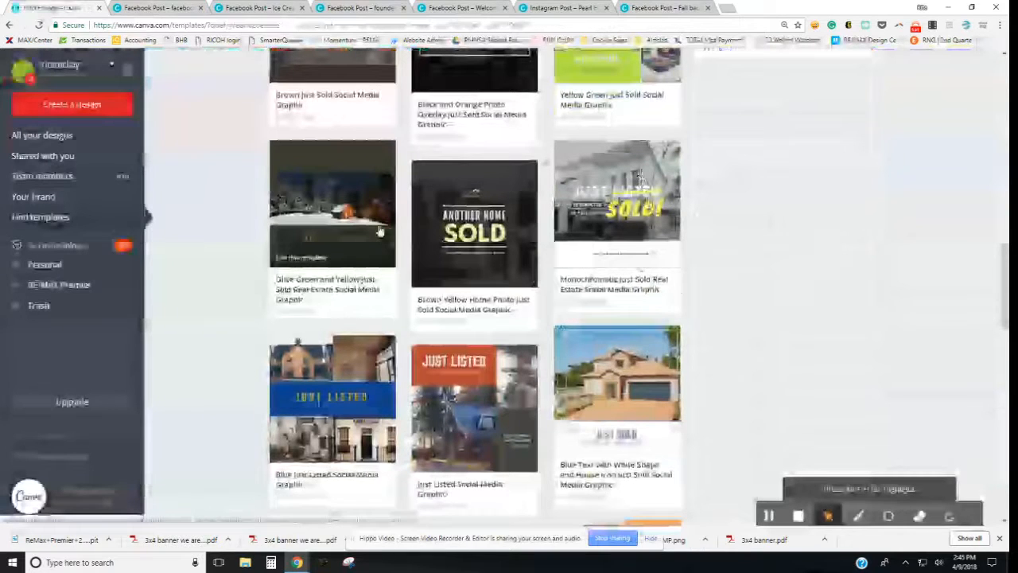
scroll(477, 274, down, 3)
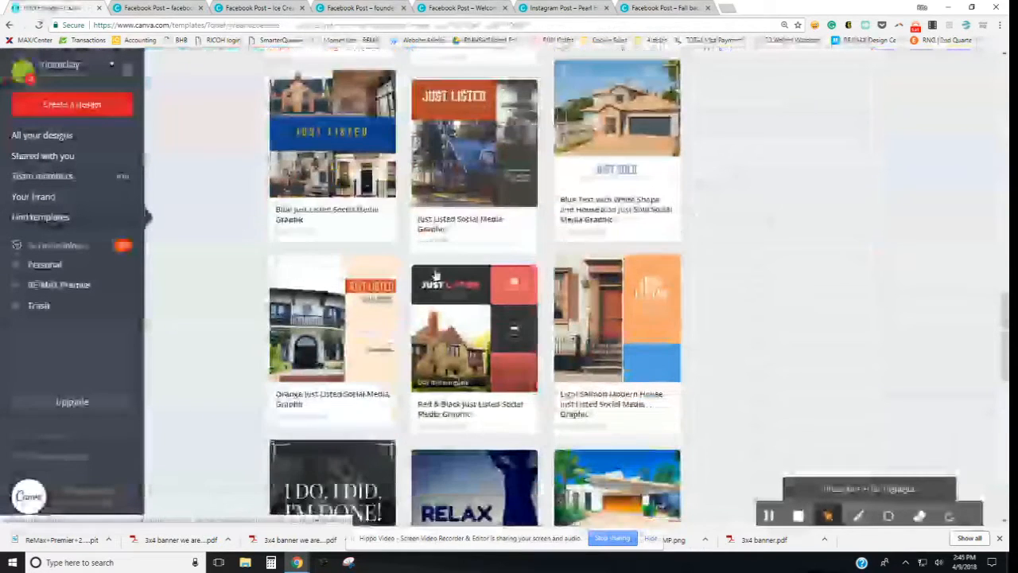
scroll(491, 298, down, 2)
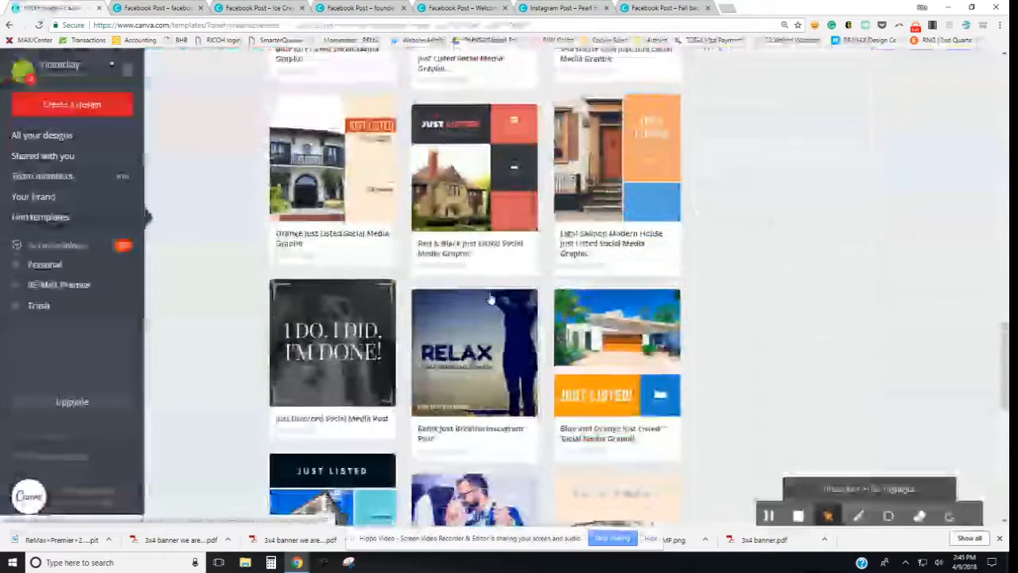
scroll(491, 300, down, 1)
scroll(491, 300, up, 10)
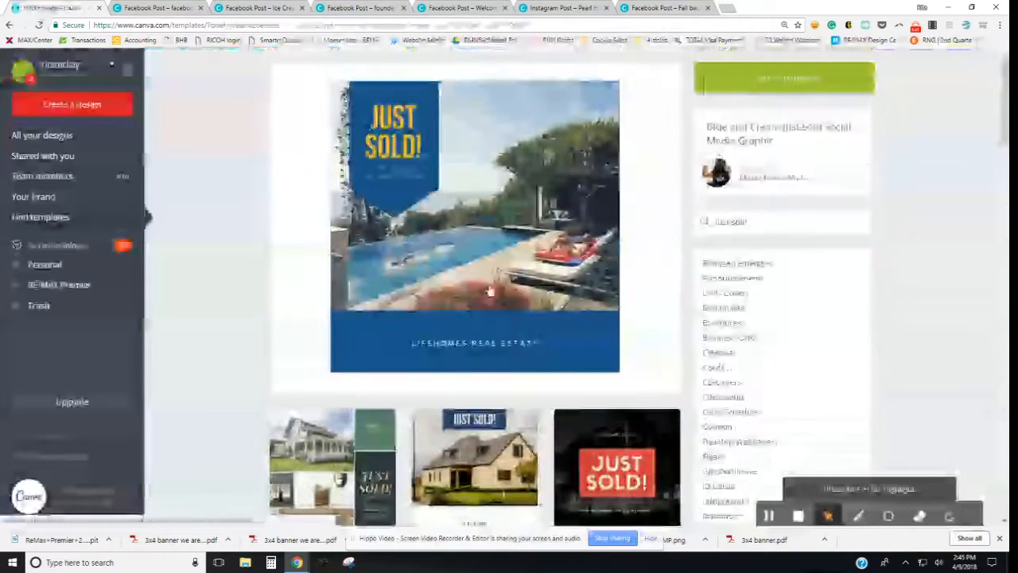
Step: Start a design from the Blue and Cream Just Sold template and close the three extra browser tabs
click(805, 78)
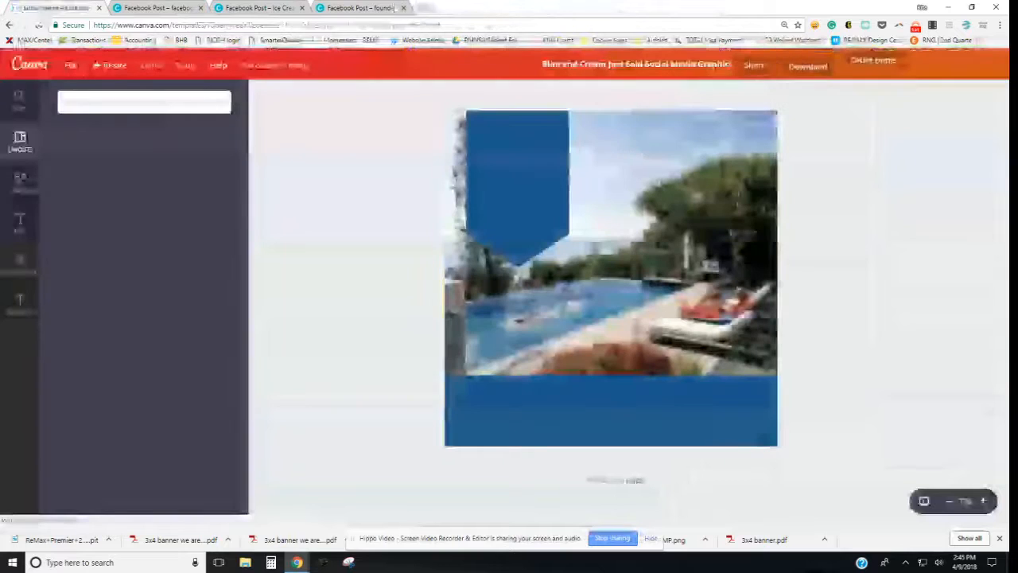
click(403, 8)
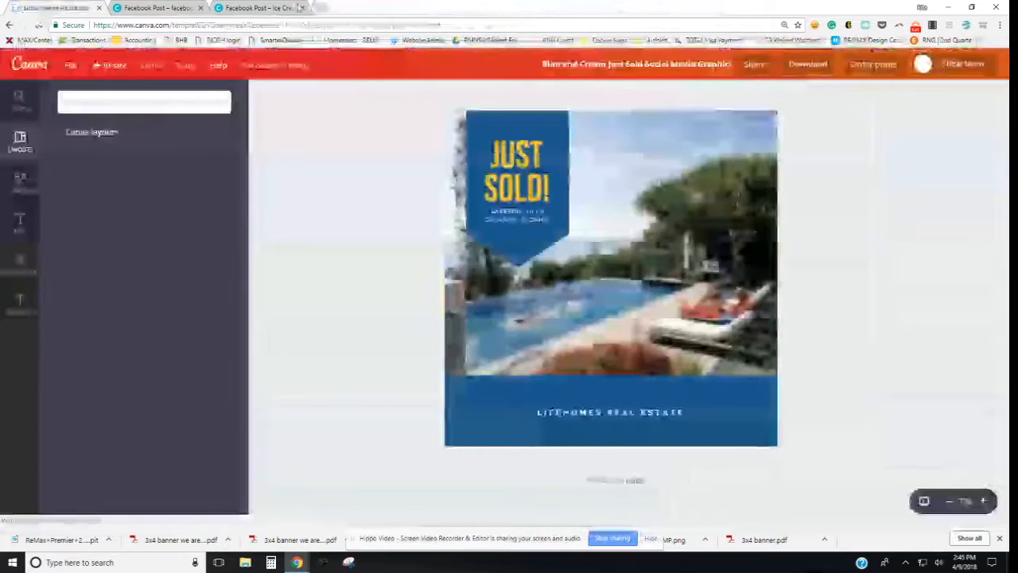
click(302, 8)
click(200, 8)
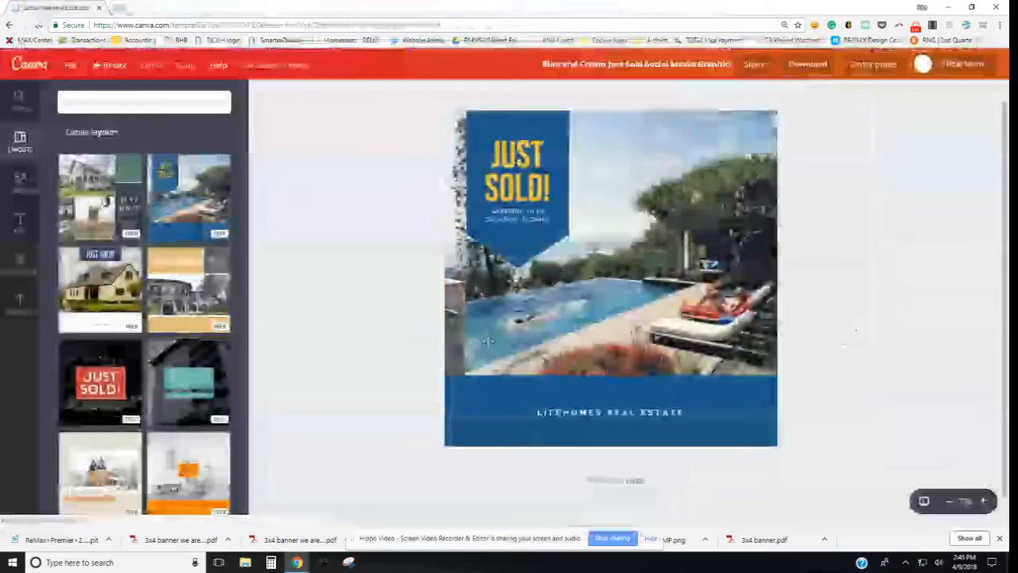
scroll(176, 236, down, 10)
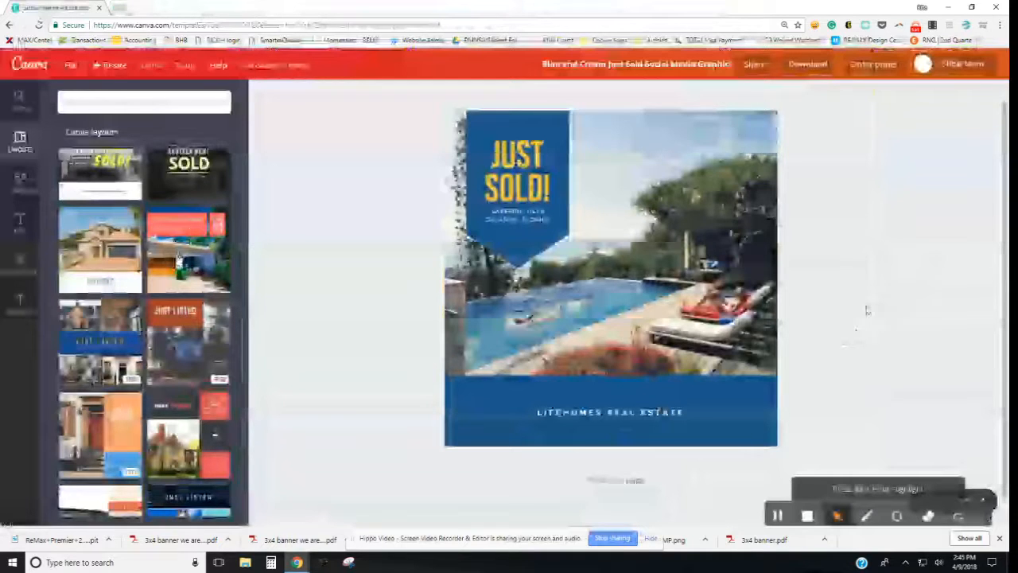
scroll(844, 304, up, 1)
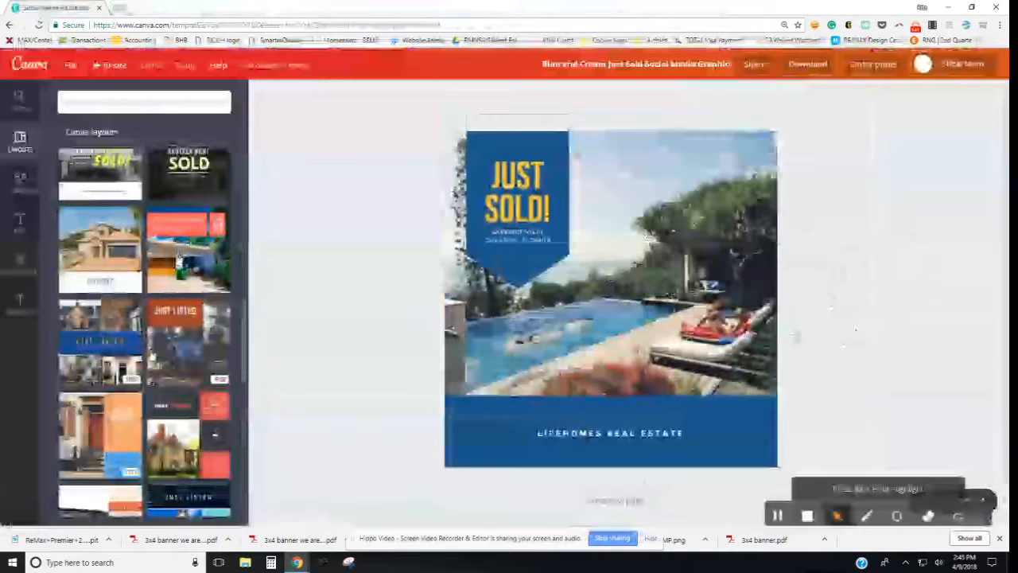
Step: Drag the brick house photo from Uploads onto the pool image as the new background
click(21, 308)
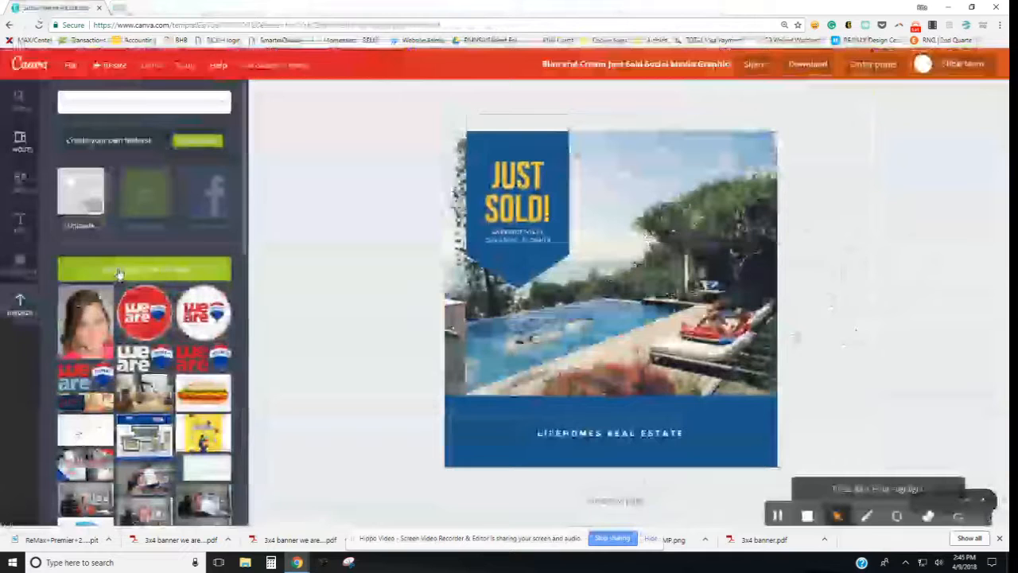
scroll(118, 272, down, 10)
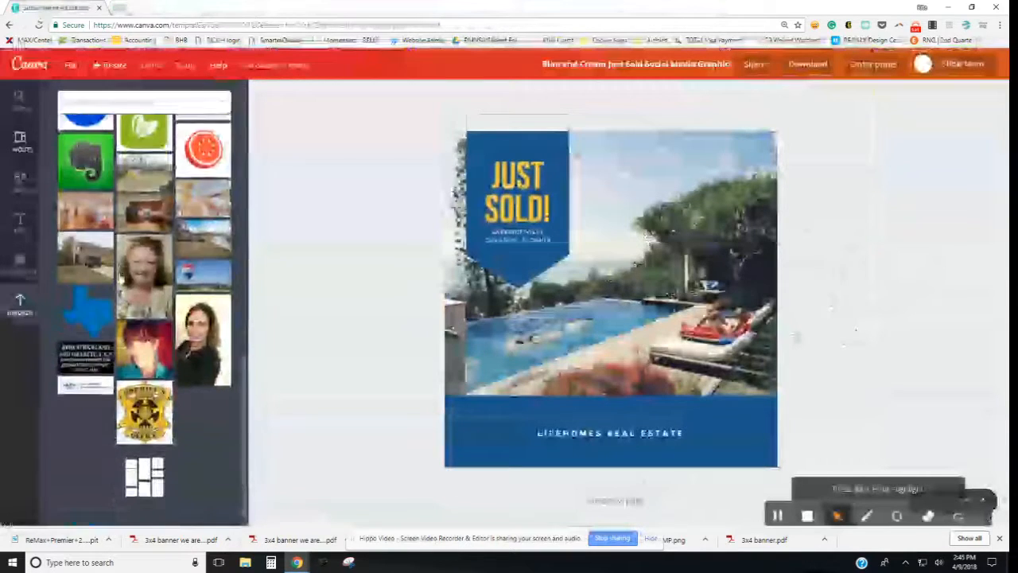
scroll(144, 318, down, 3)
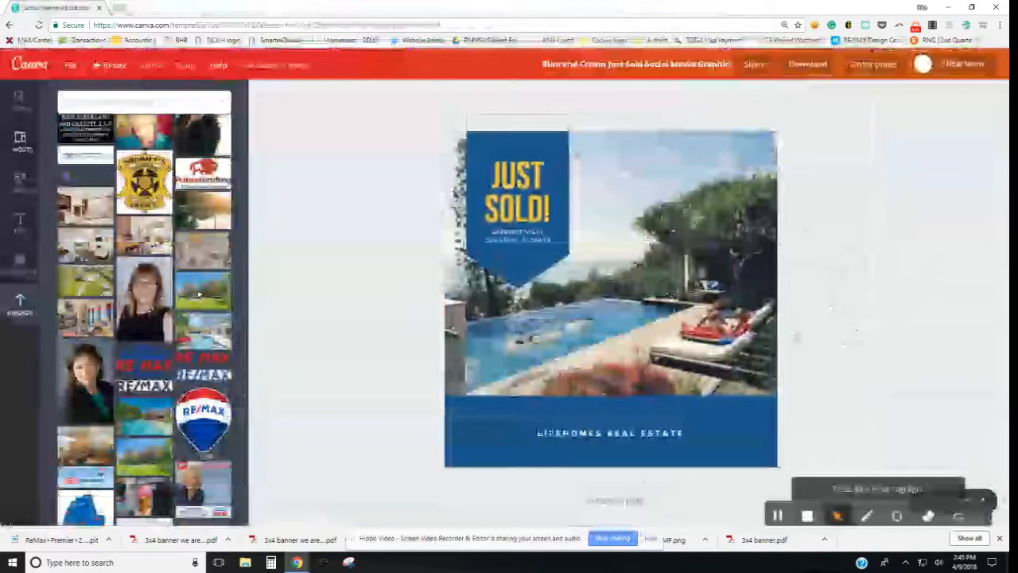
drag(190, 296, 602, 239)
drag(572, 317, 570, 307)
click(575, 332)
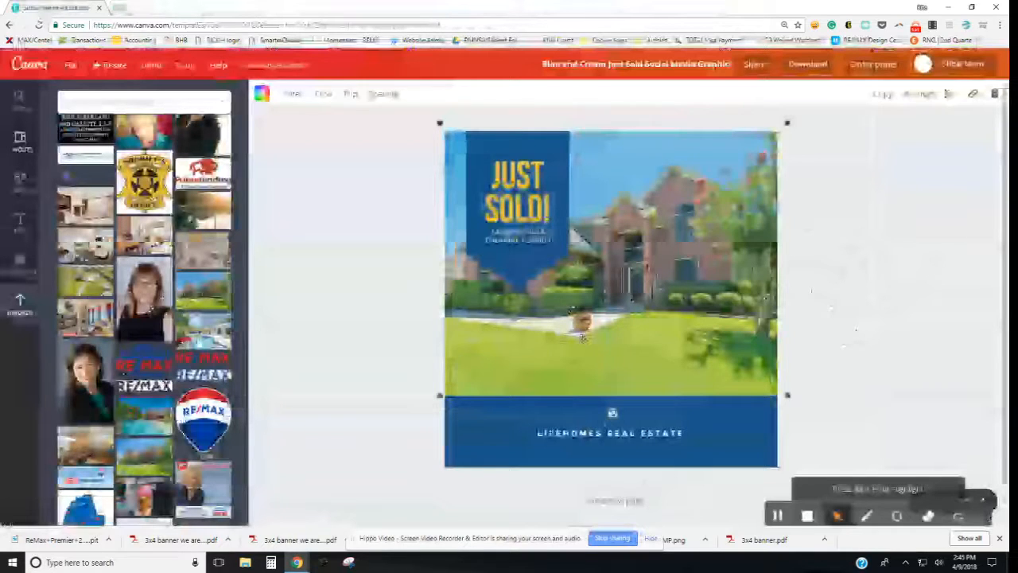
double_click(582, 337)
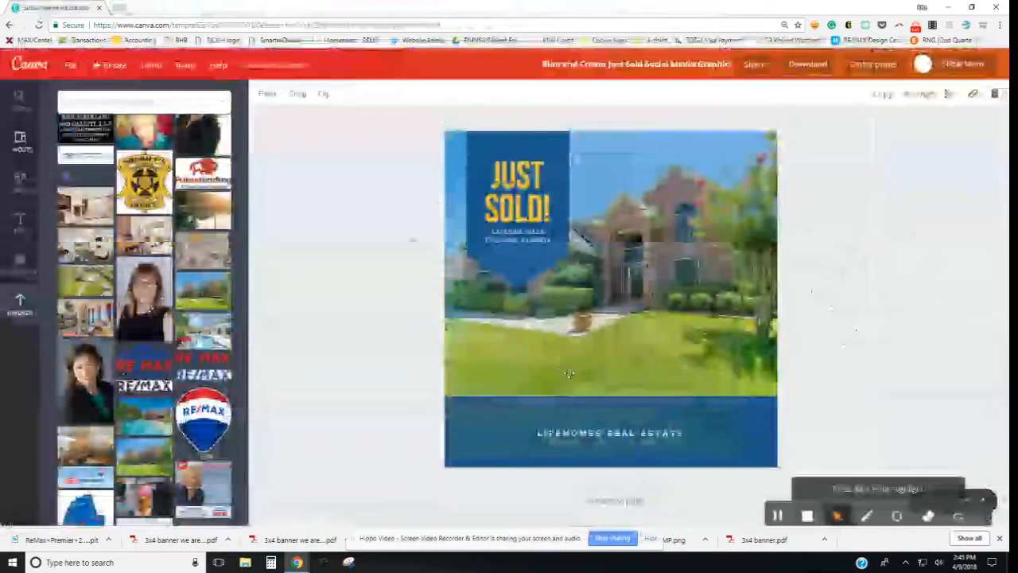
click(645, 334)
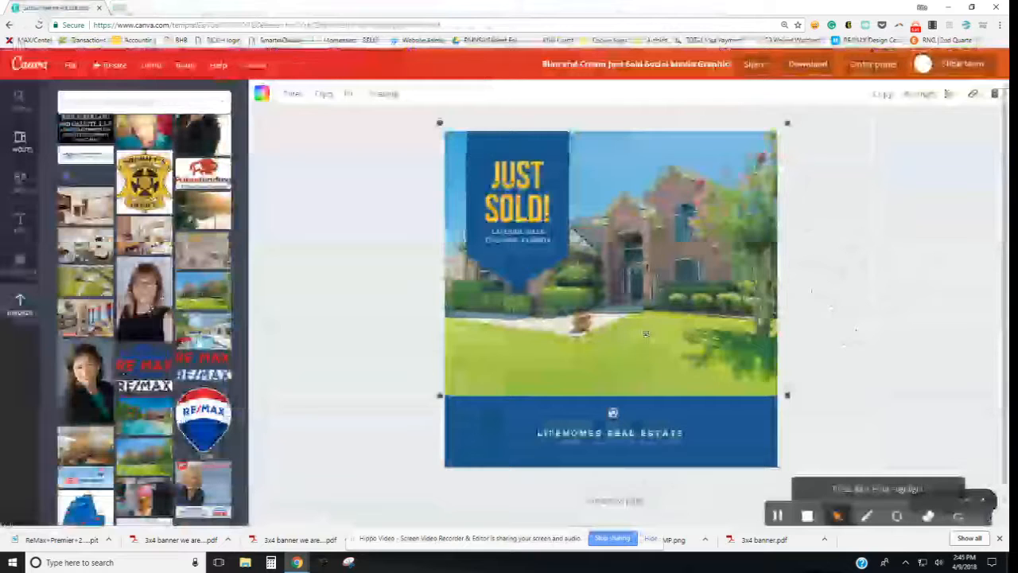
drag(646, 334, 580, 262)
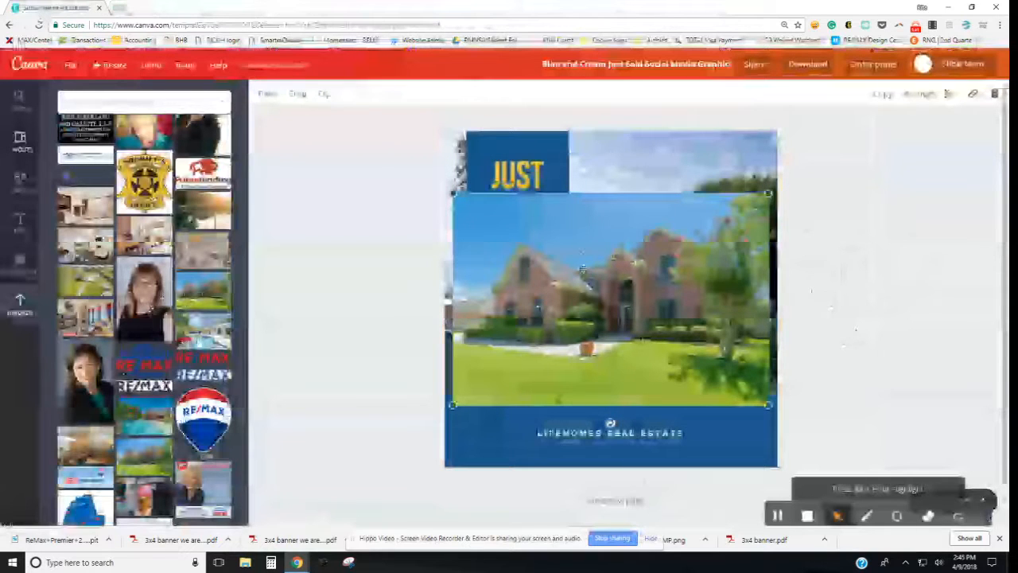
drag(589, 312, 571, 150)
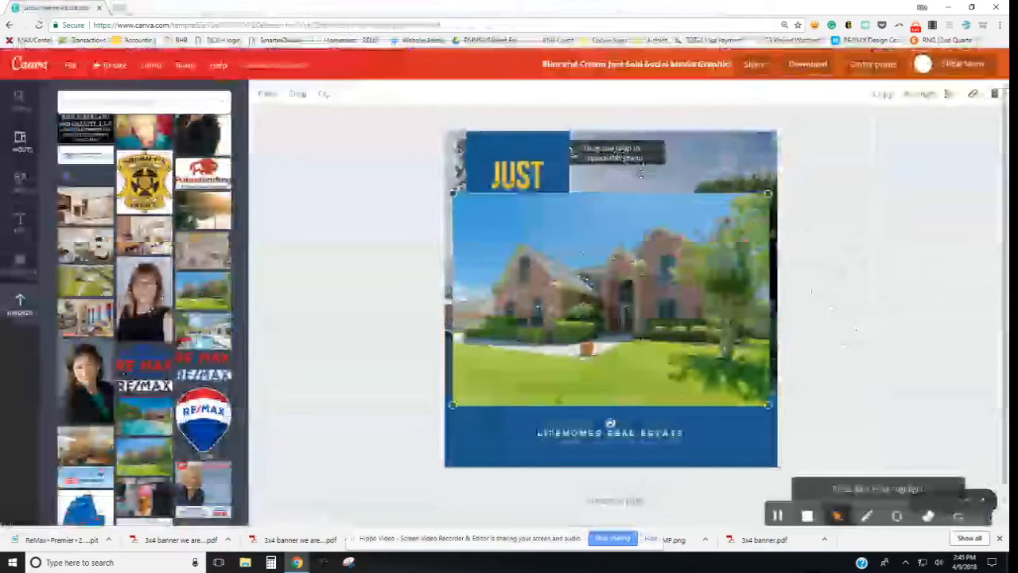
drag(639, 166, 641, 232)
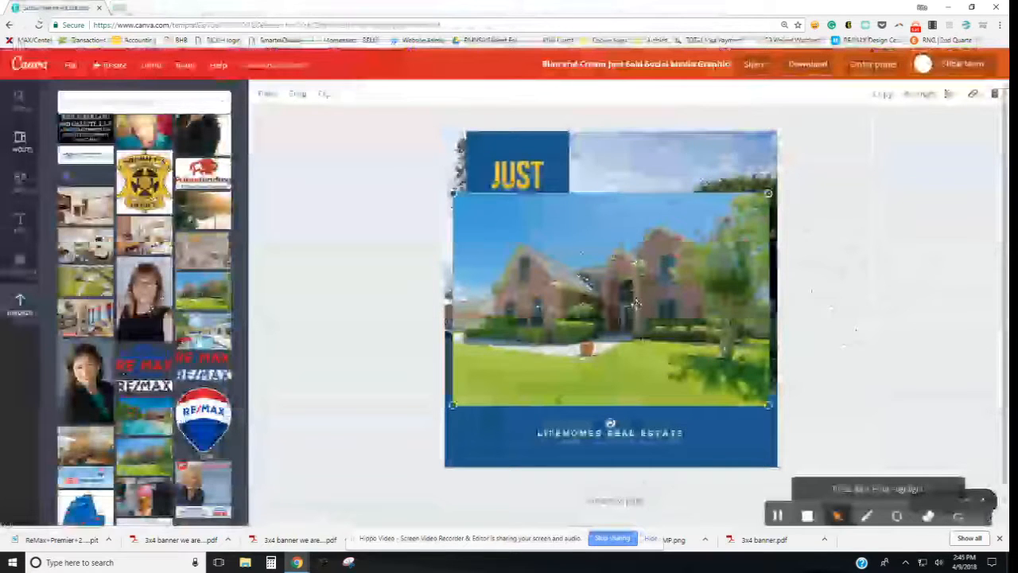
drag(636, 303, 634, 295)
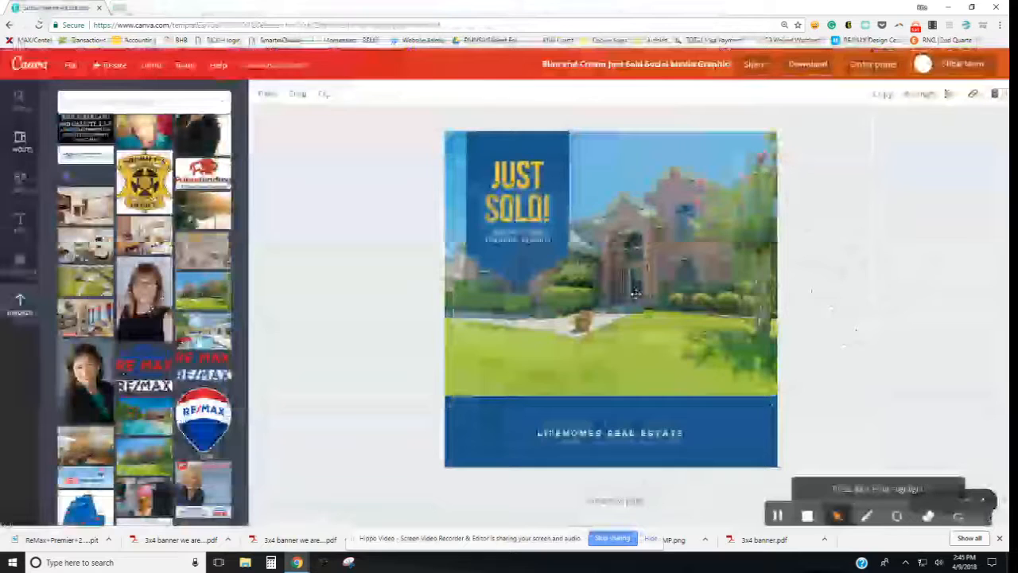
click(636, 290)
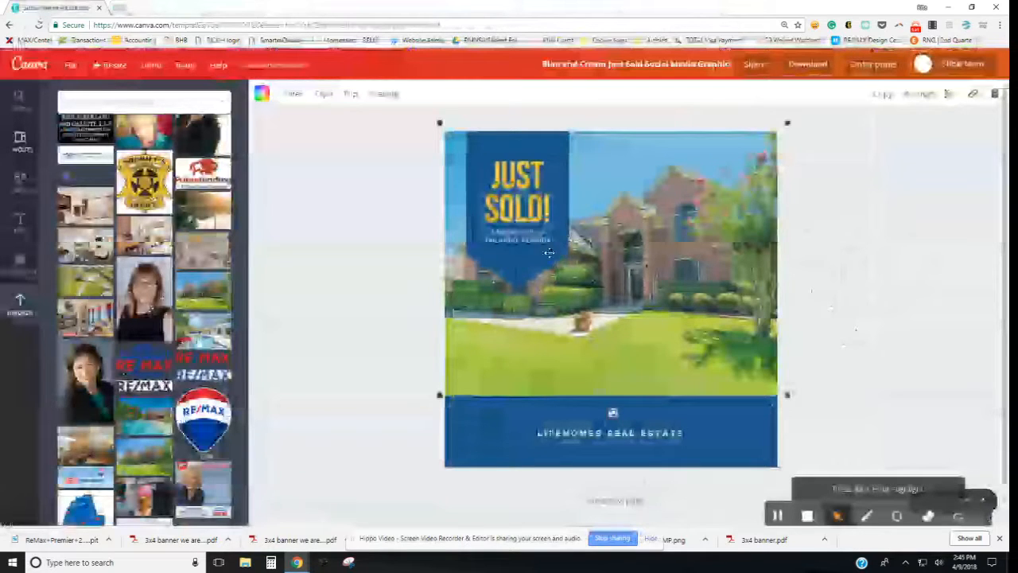
Step: Crop the house photo, enlarging it and shifting it right, then nudge it into place
click(321, 95)
drag(411, 397, 347, 484)
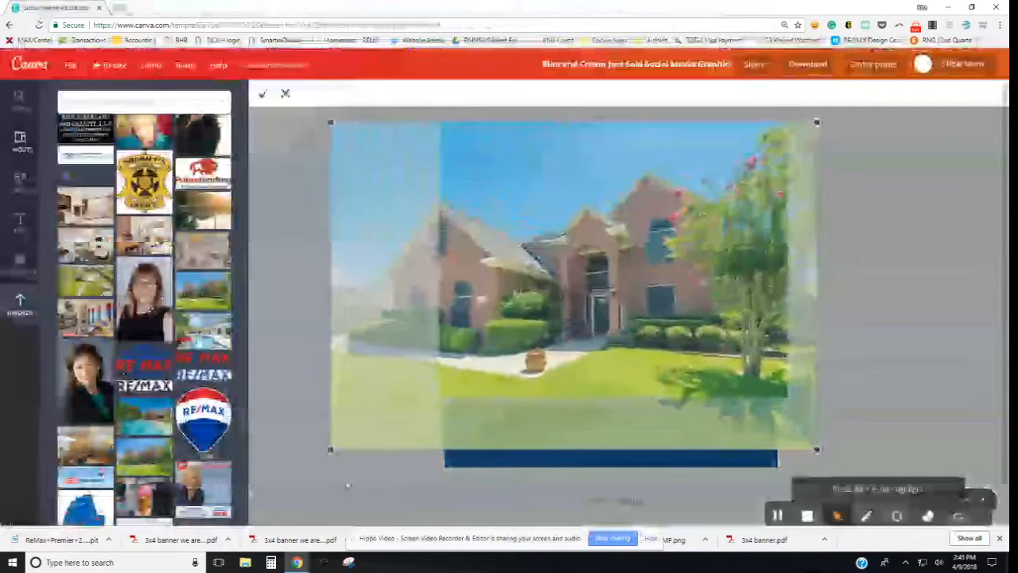
drag(570, 324, 641, 324)
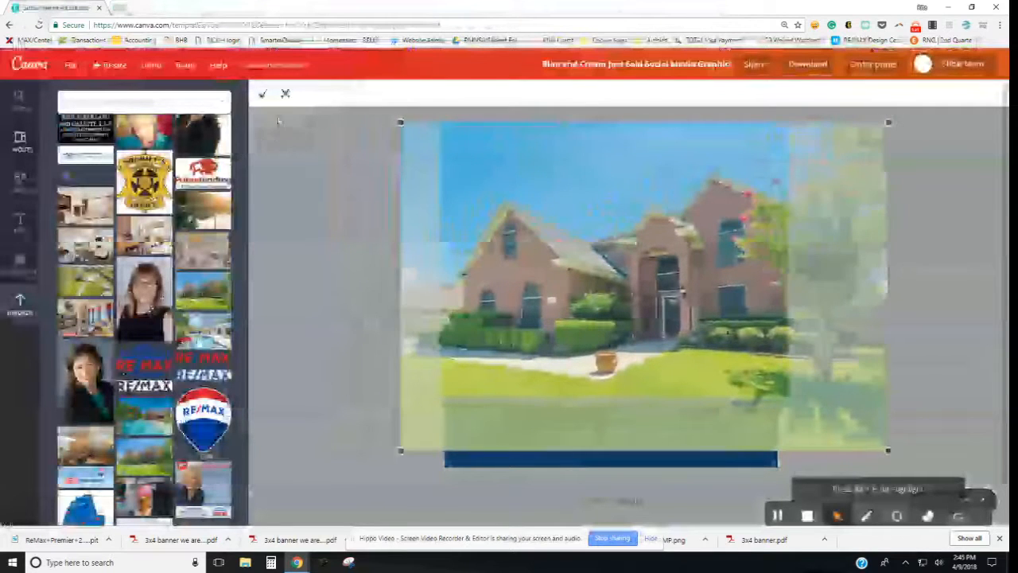
click(263, 97)
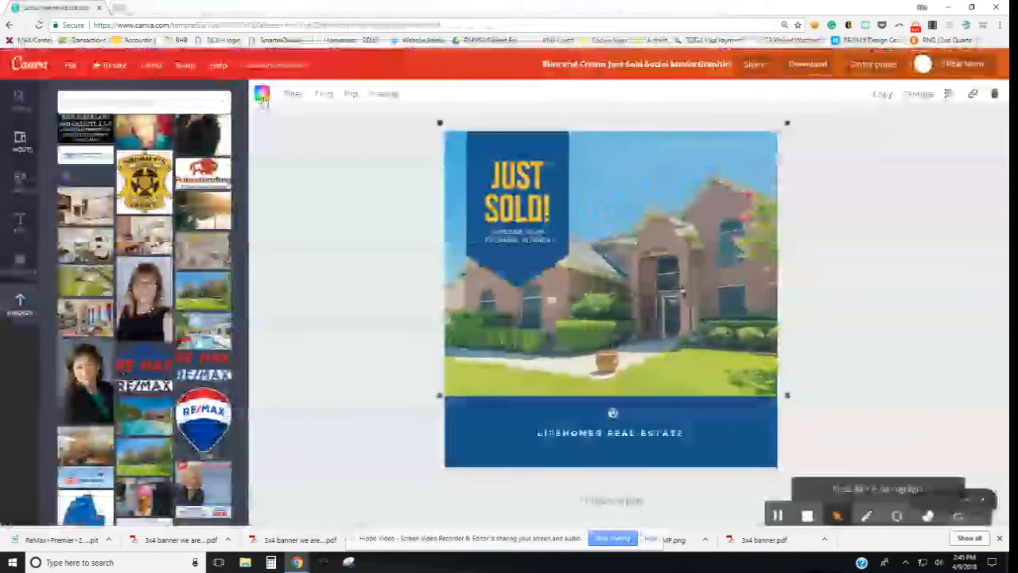
drag(626, 277, 666, 282)
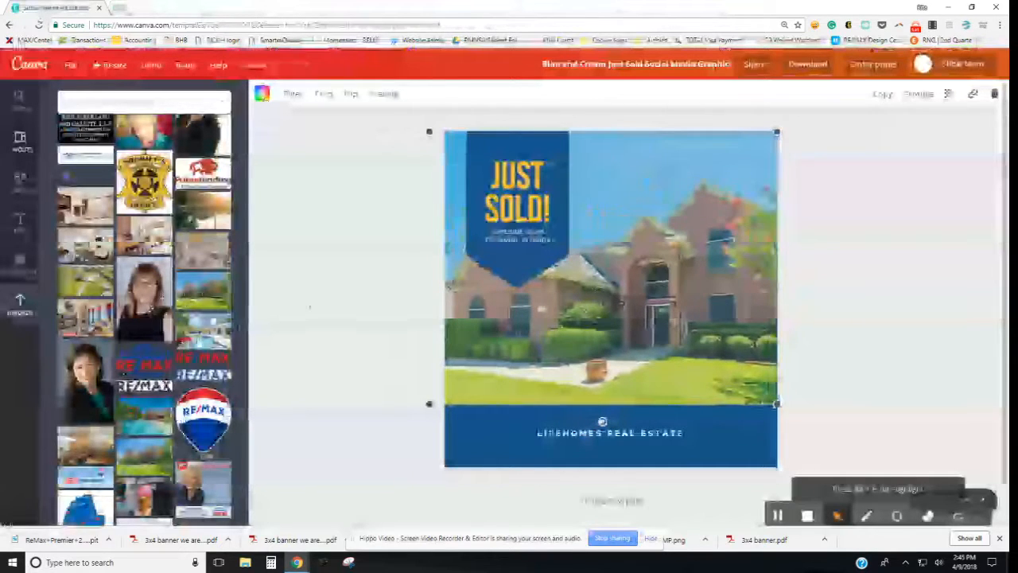
Step: Swap in the uploaded photo of the house with a pool, undoing the extra replacement
click(199, 326)
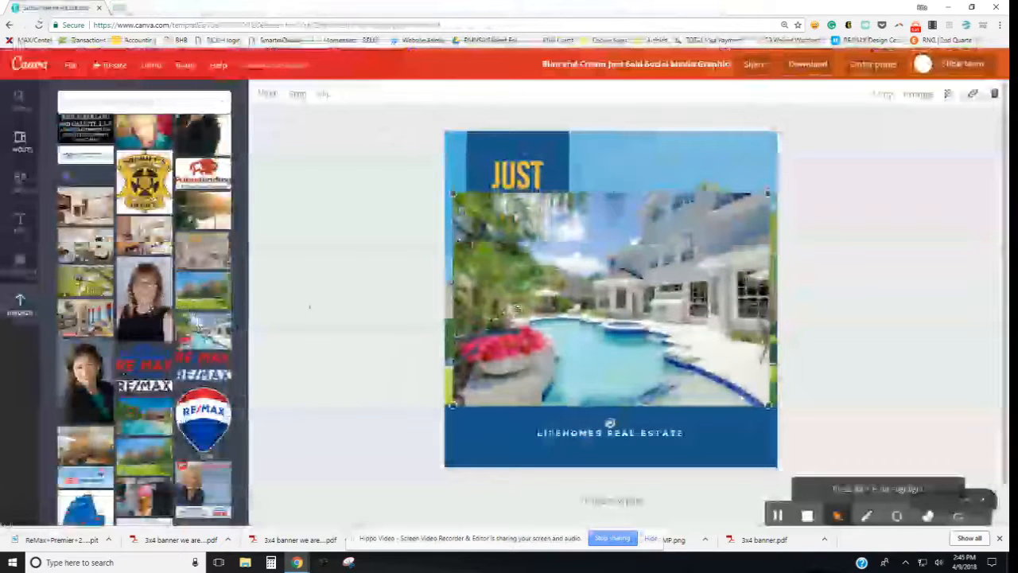
scroll(225, 326, up, 1)
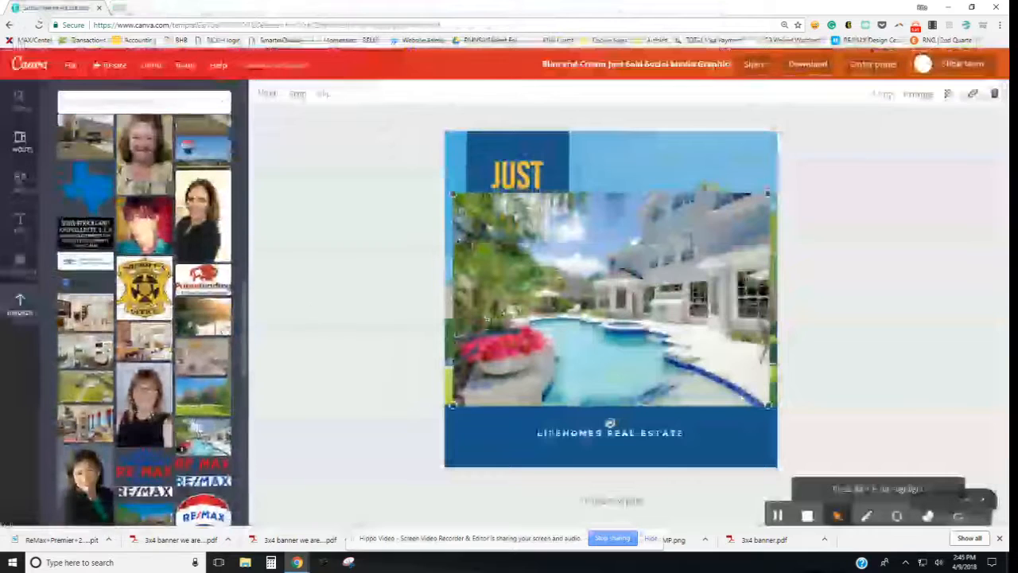
scroll(225, 326, down, 2)
scroll(225, 326, up, 3)
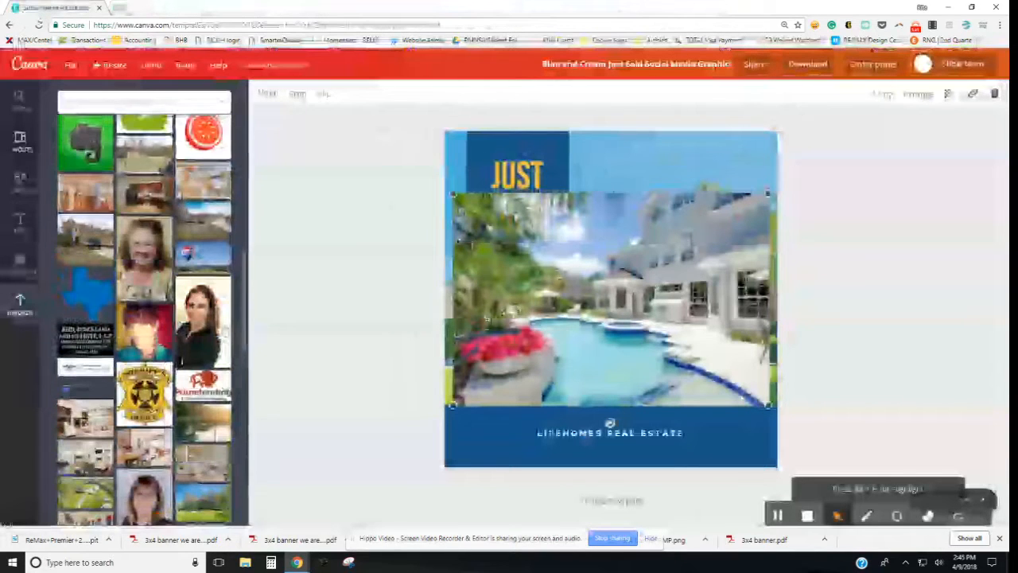
scroll(225, 328, up, 8)
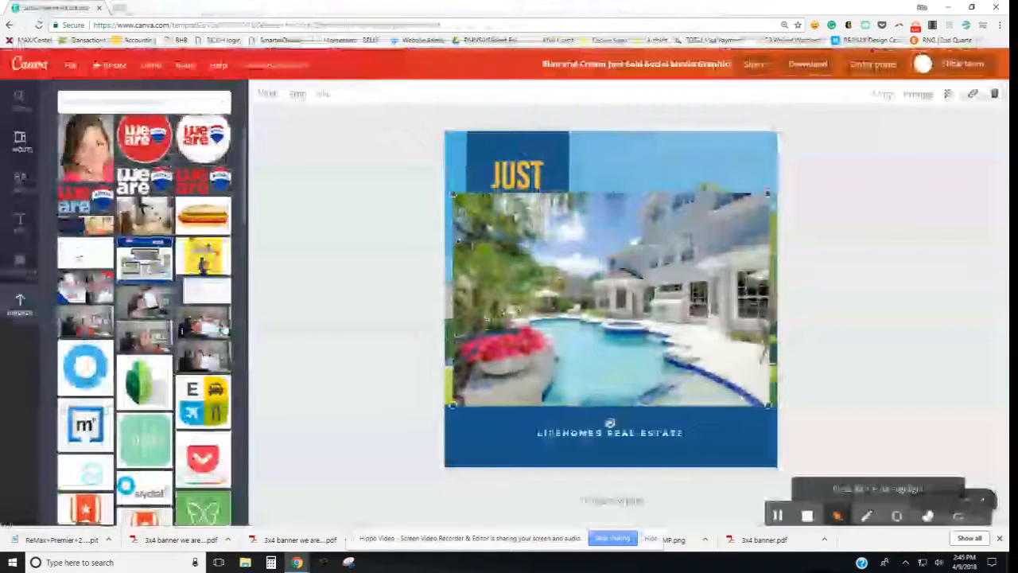
scroll(224, 327, down, 10)
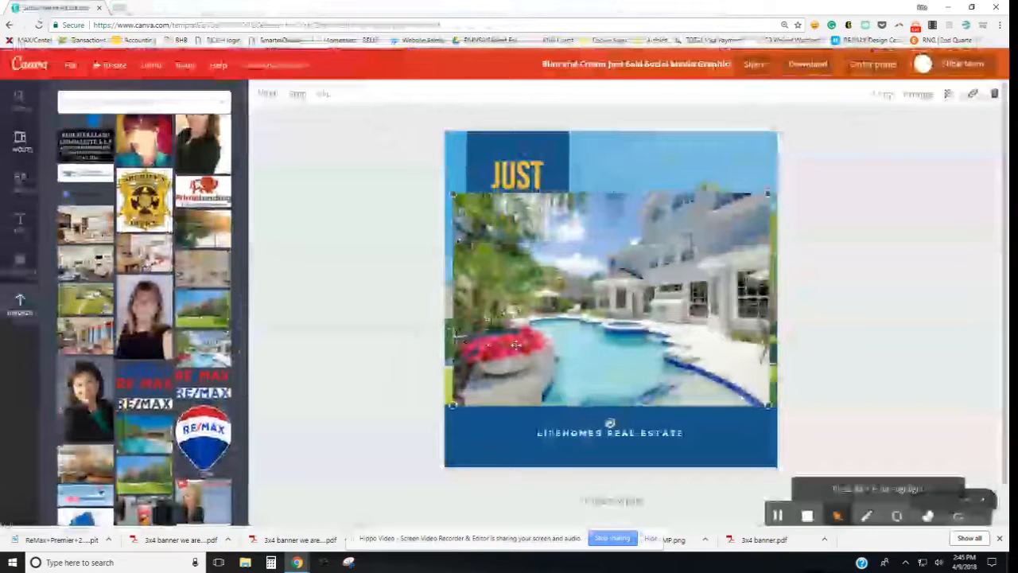
drag(144, 436, 613, 322)
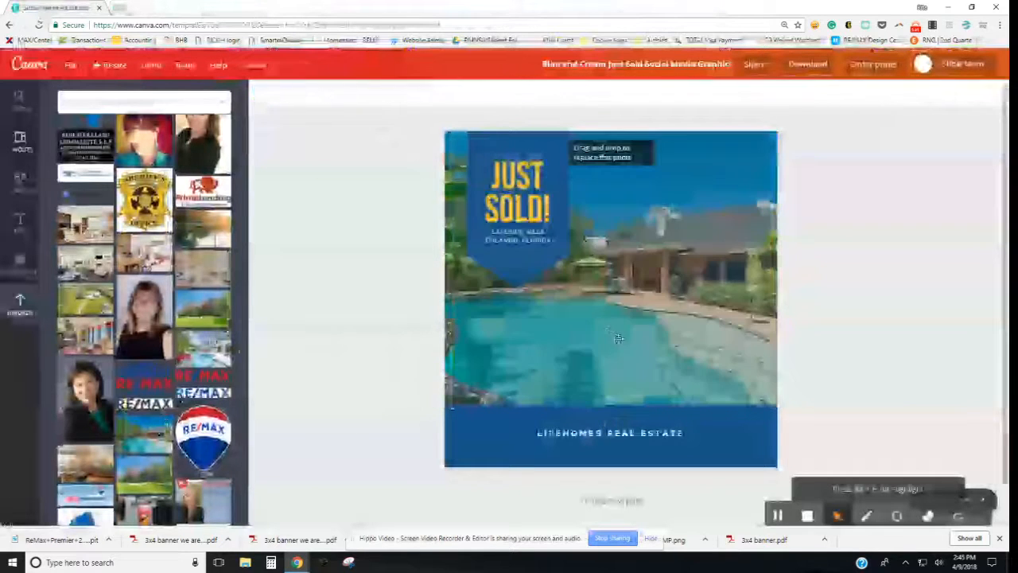
key(ctrl+z)
scroll(199, 374, down, 3)
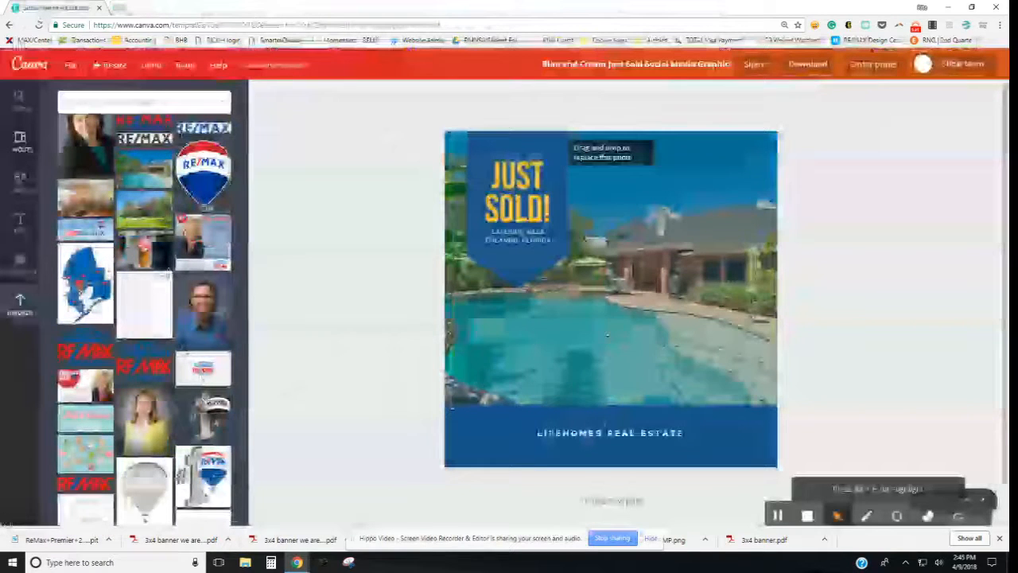
click(628, 358)
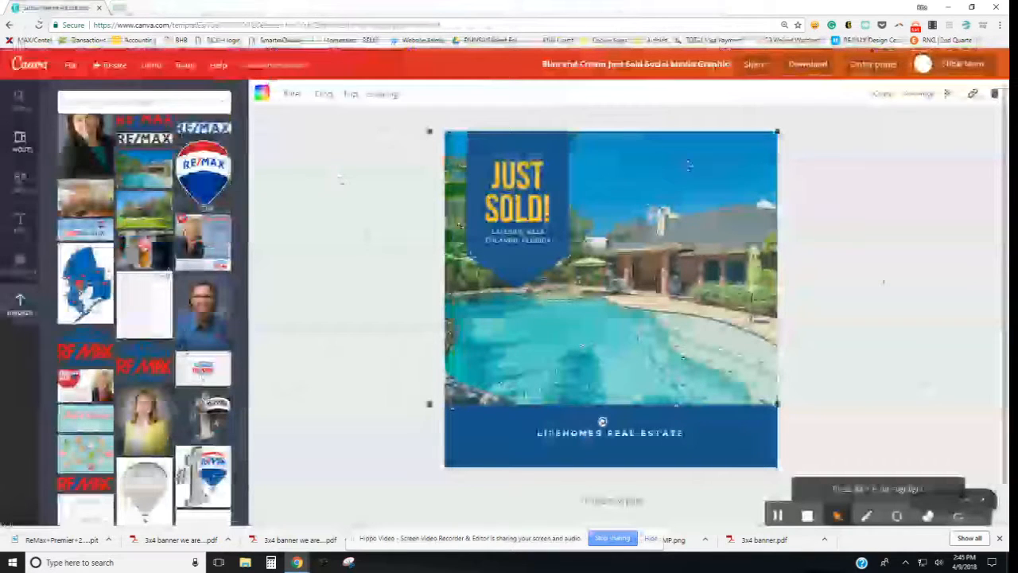
Step: Flip the pool photo horizontally and back again, then reselect it
click(352, 95)
click(360, 131)
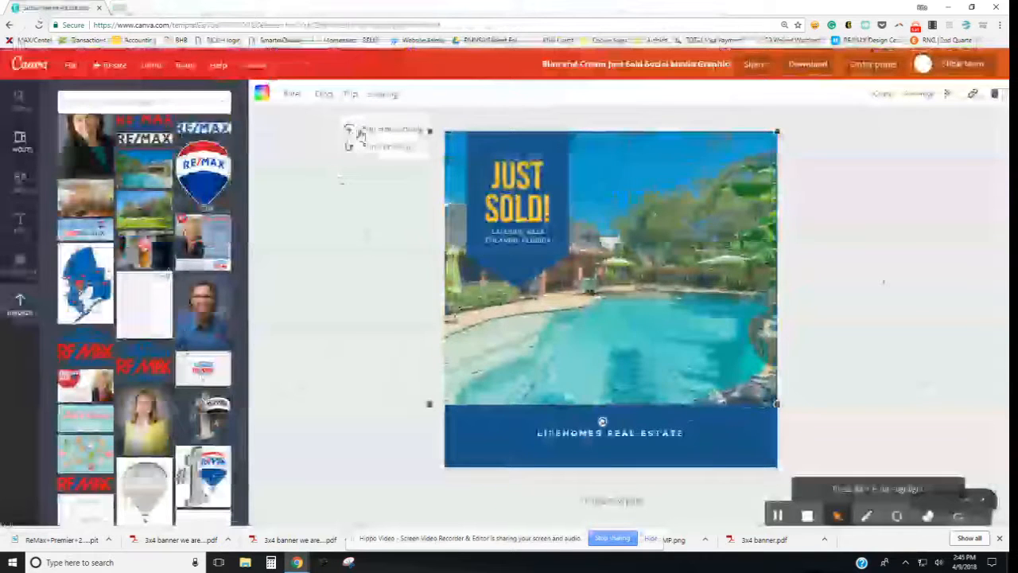
click(361, 131)
click(307, 127)
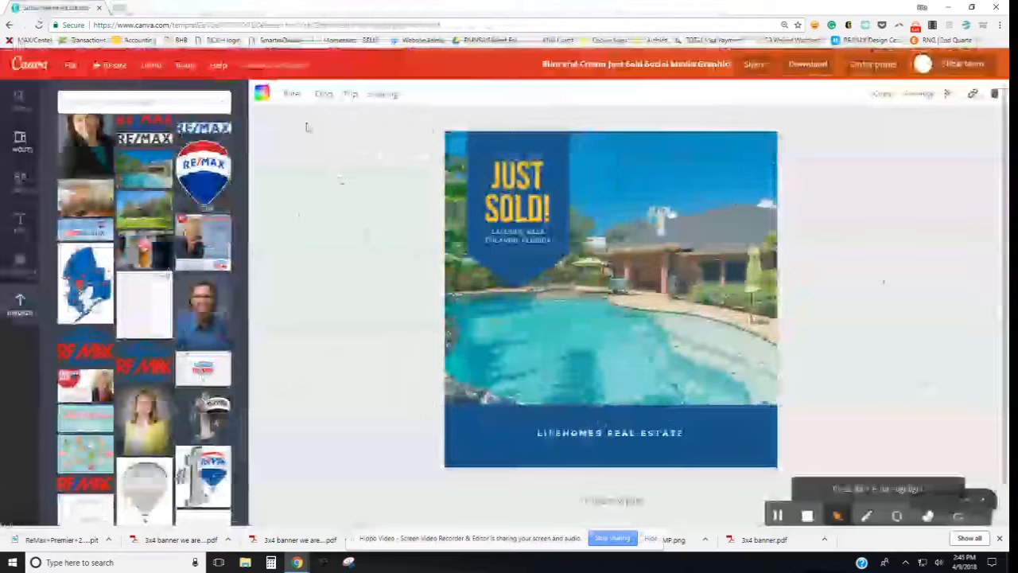
click(580, 150)
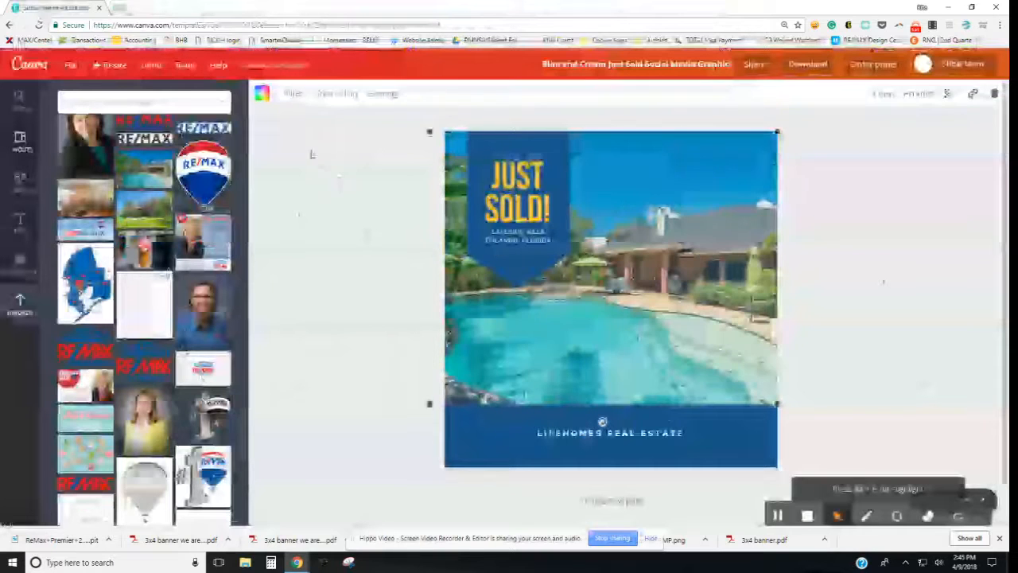
Step: Try several photo filters, including dark blue, bright, grey, vivid and cyan presets
click(296, 95)
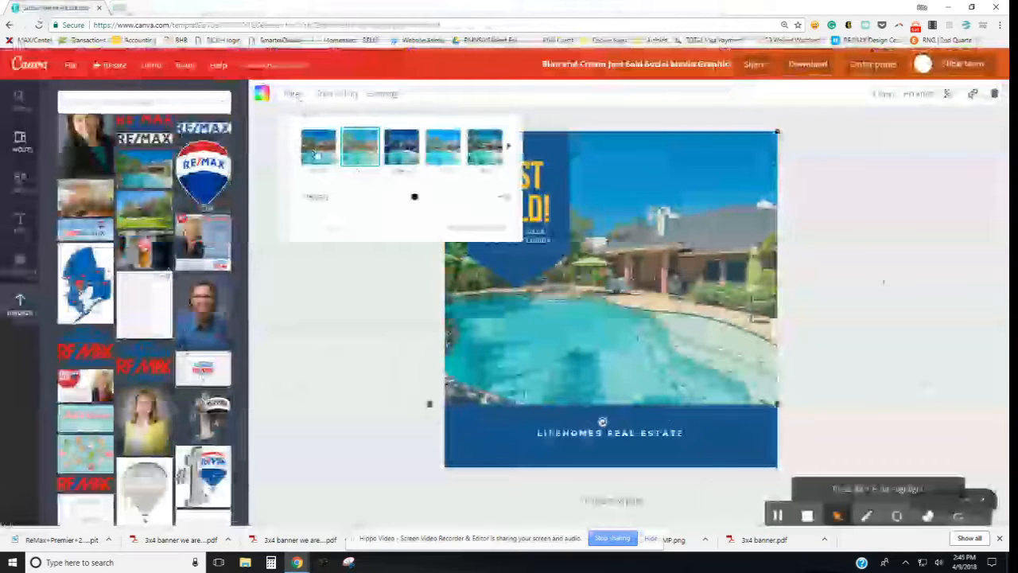
click(399, 158)
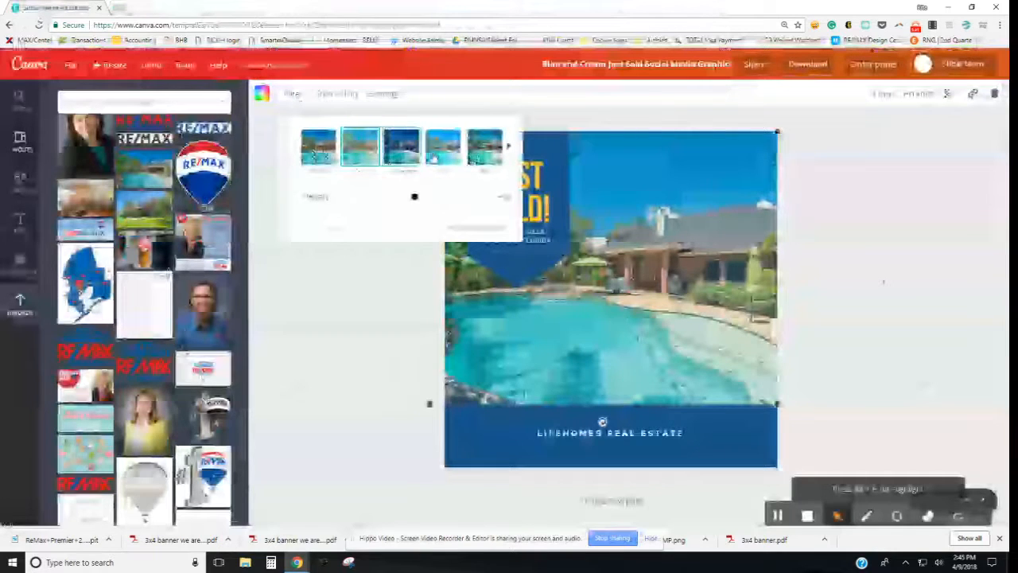
click(486, 156)
click(507, 150)
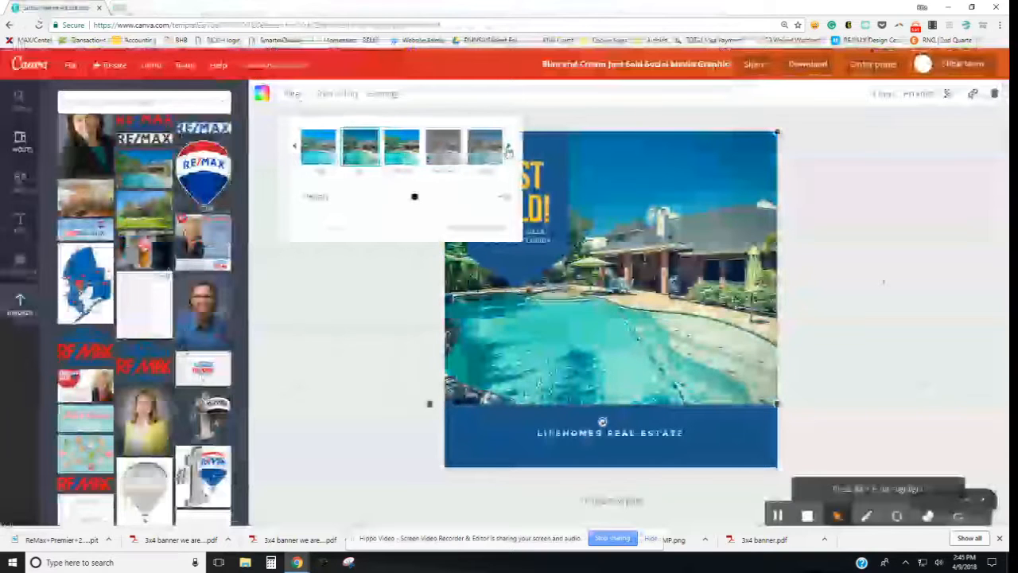
click(507, 149)
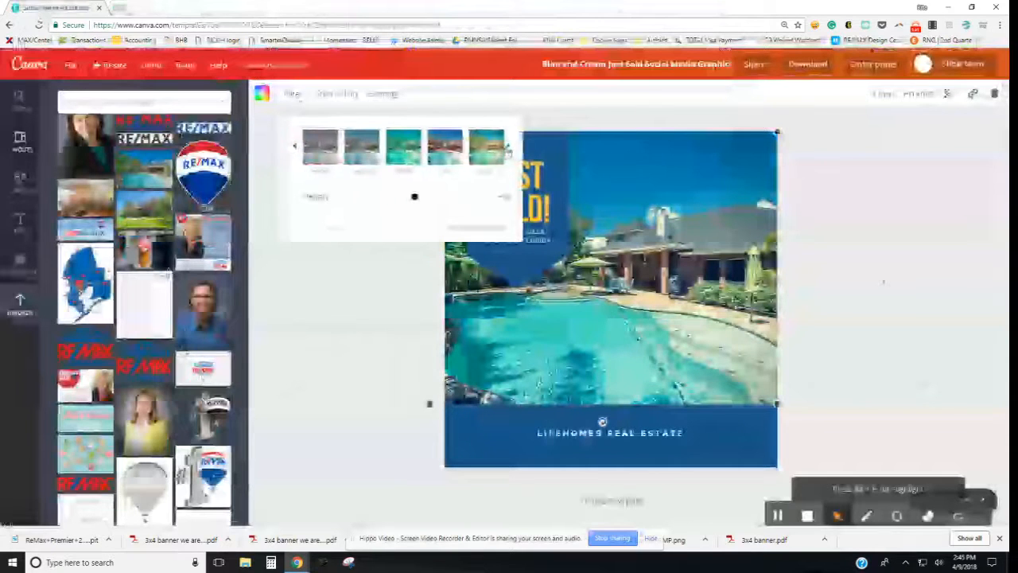
click(304, 159)
click(439, 151)
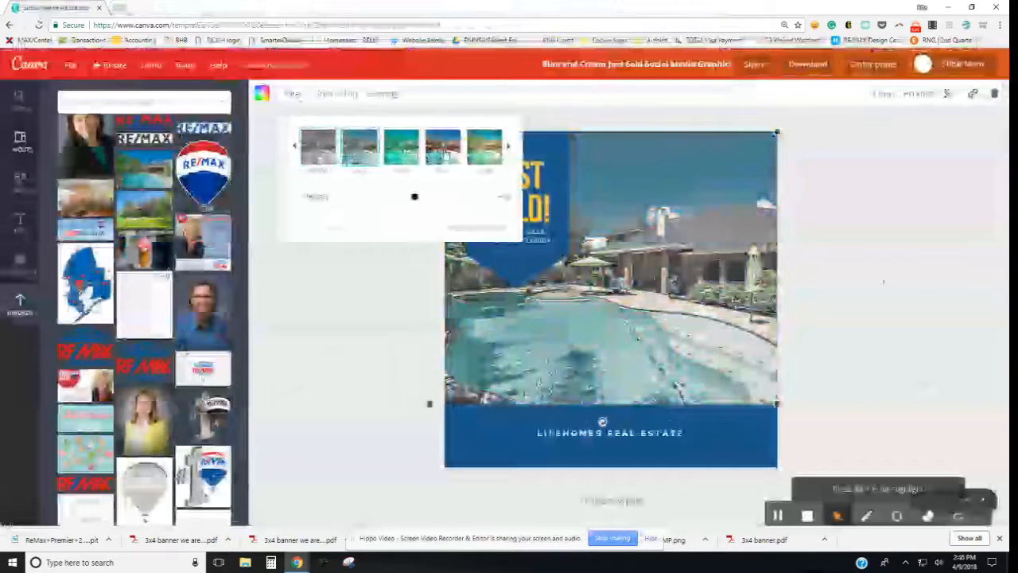
click(509, 150)
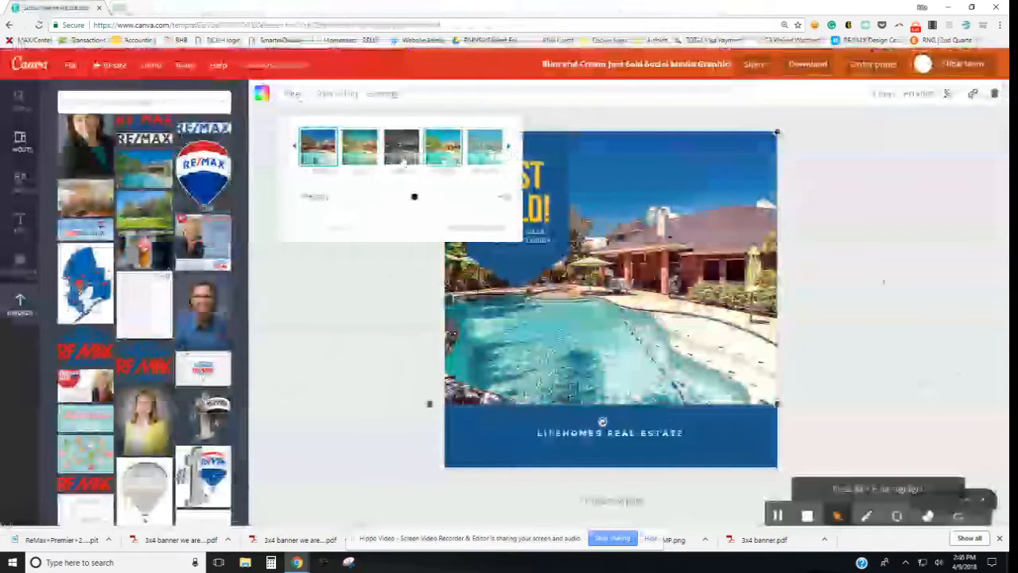
click(442, 149)
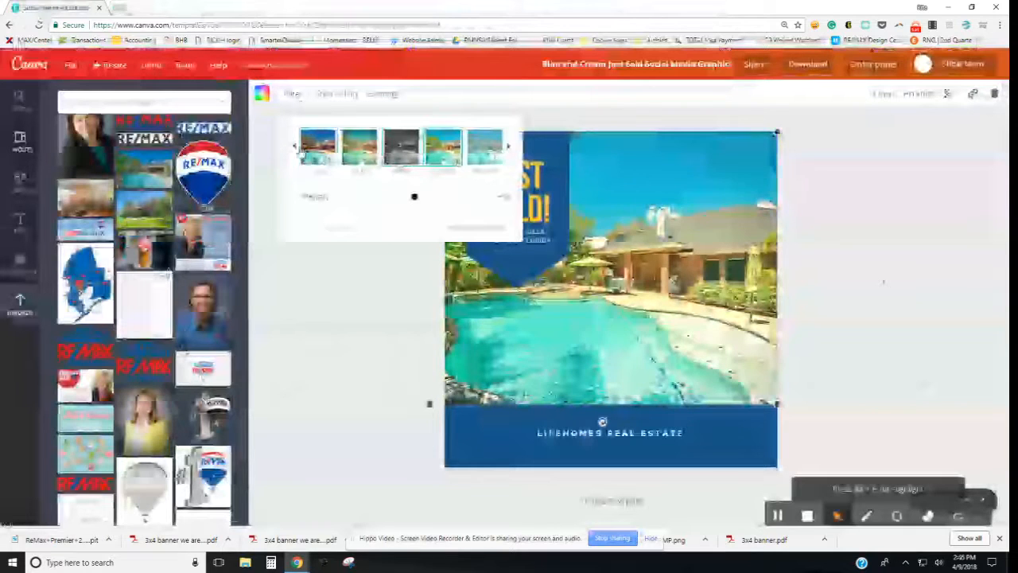
click(402, 147)
Step: Reset the photo to its original Normal colours and show the advanced adjustments
click(295, 148)
click(294, 148)
click(294, 148)
click(294, 148)
click(347, 196)
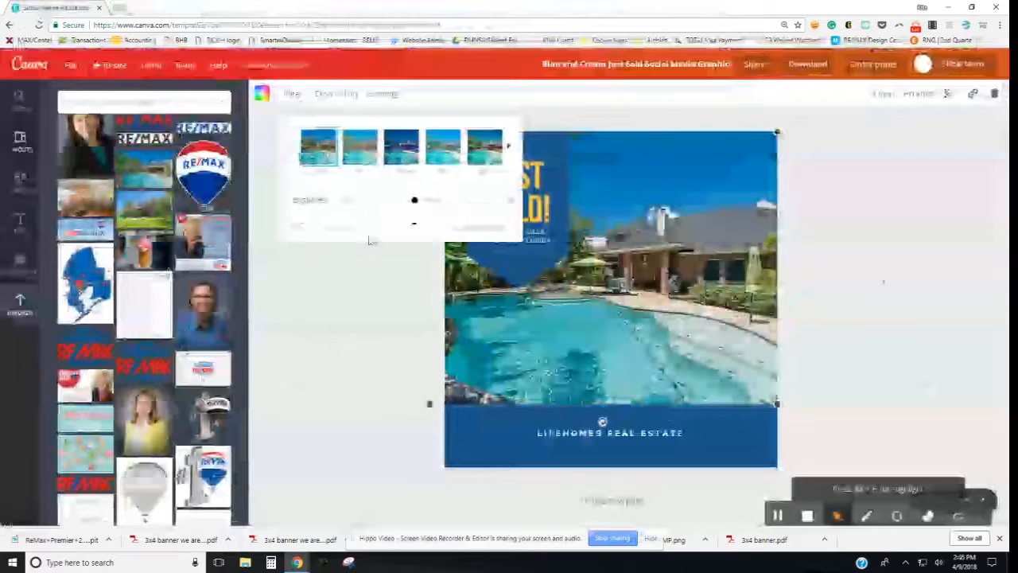
click(359, 233)
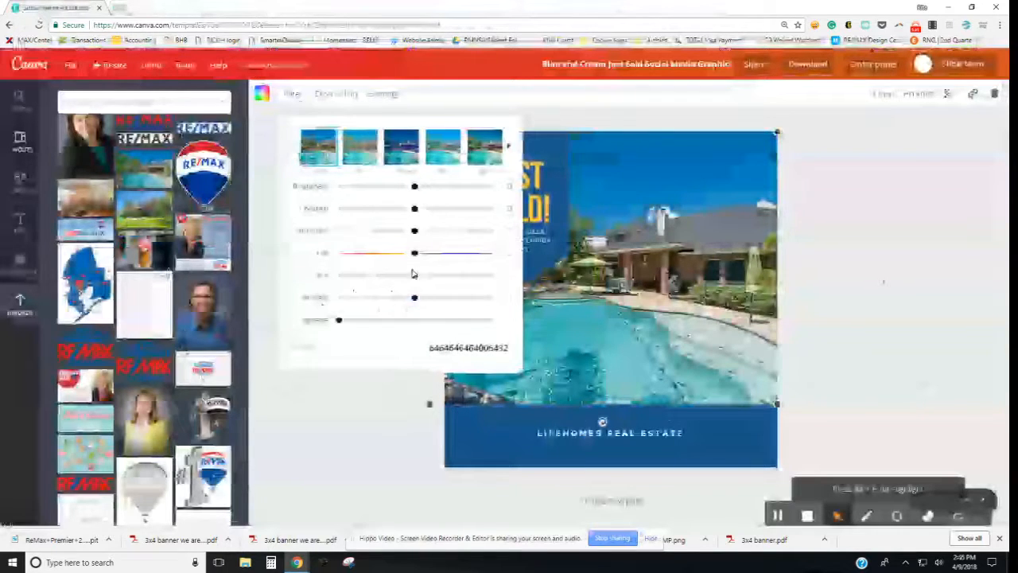
Step: Slightly nudge the pool photo's tint, leaving Vignette back at zero
mouse_move(416, 276)
mouse_down()
mouse_move(380, 276)
mouse_move(417, 283)
mouse_move(454, 254)
mouse_move(413, 261)
mouse_up()
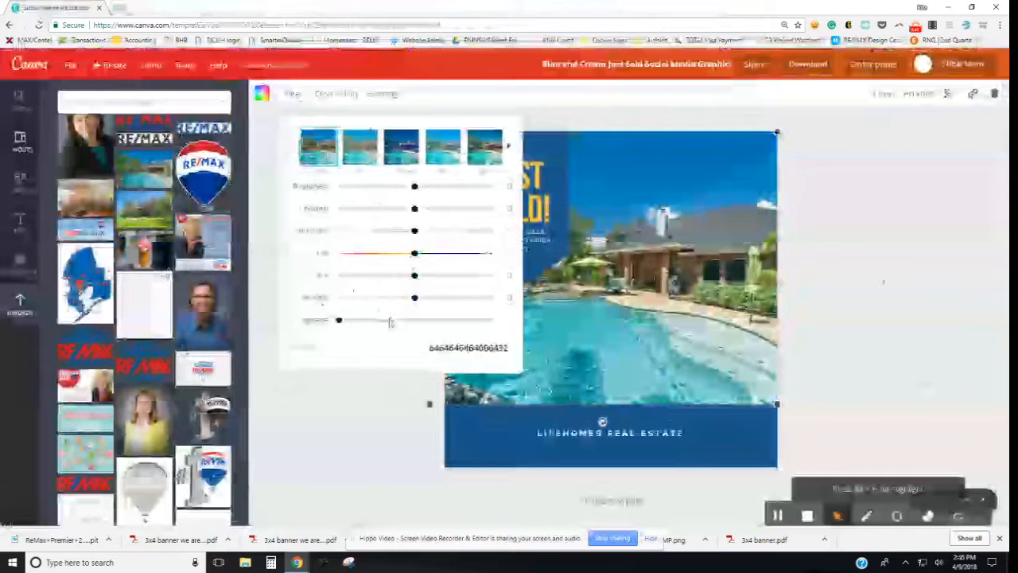
drag(339, 322, 452, 323)
mouse_move(471, 324)
mouse_down()
mouse_move(340, 322)
mouse_move(483, 331)
mouse_up()
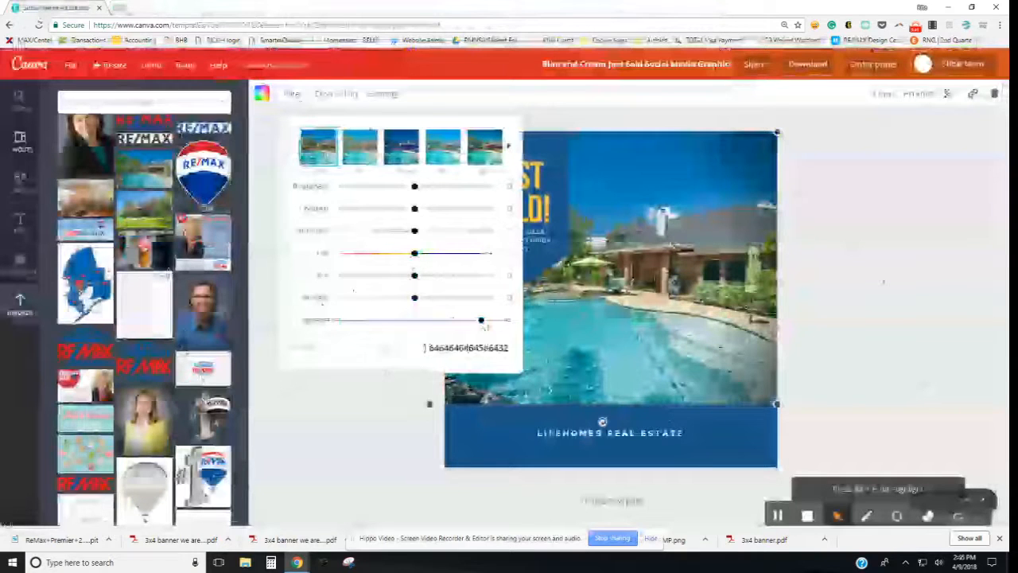
click(365, 413)
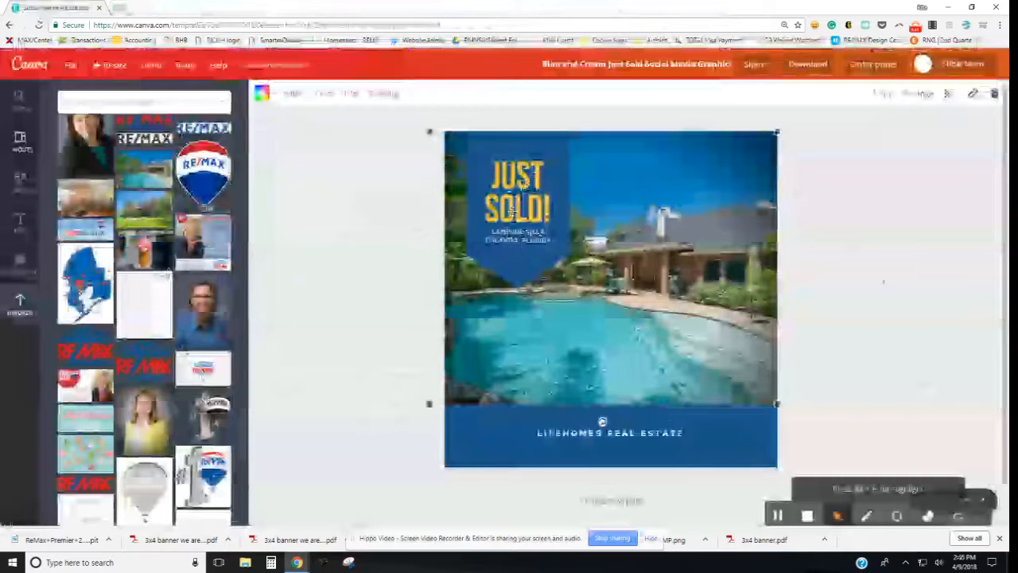
Step: Make the JUST SOLD! headline text red
click(513, 211)
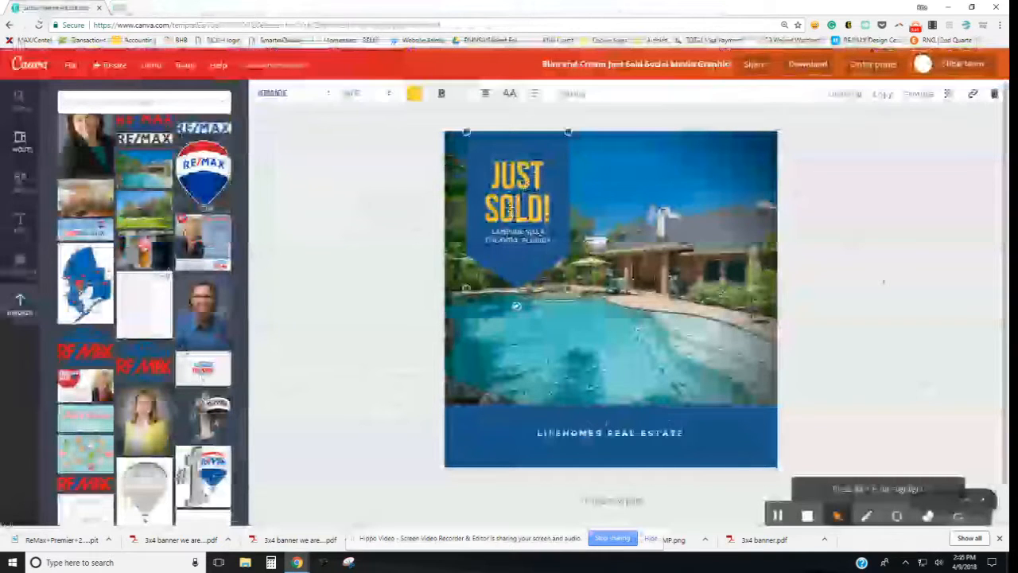
click(413, 93)
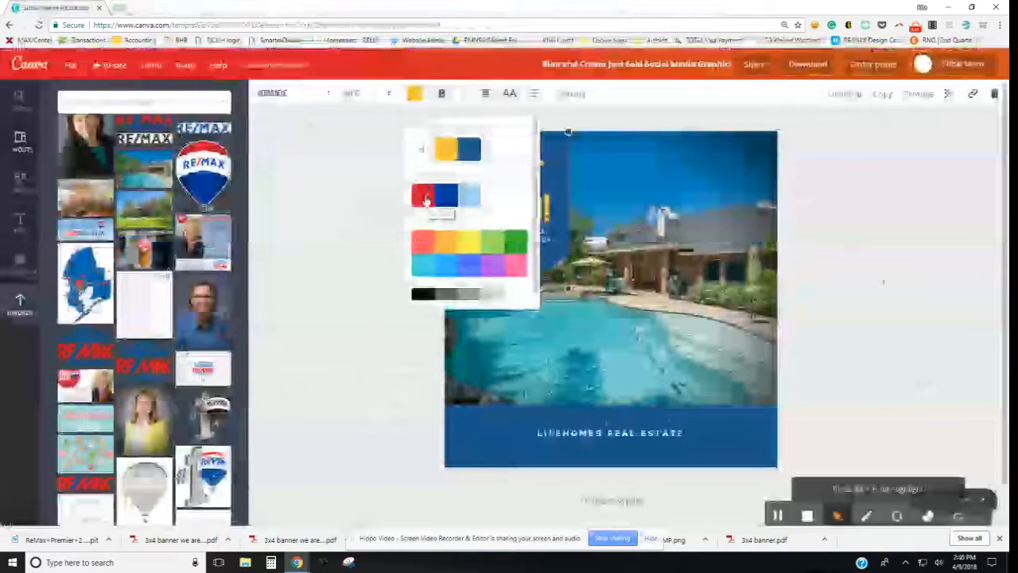
click(424, 199)
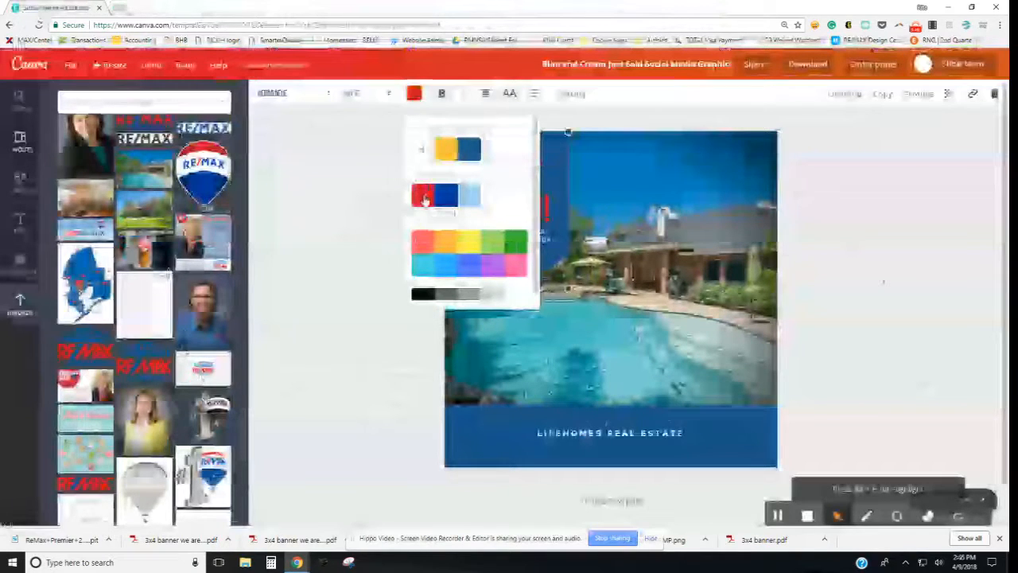
click(366, 216)
Step: Recolour the headline banner and the footer band bright blue
click(502, 270)
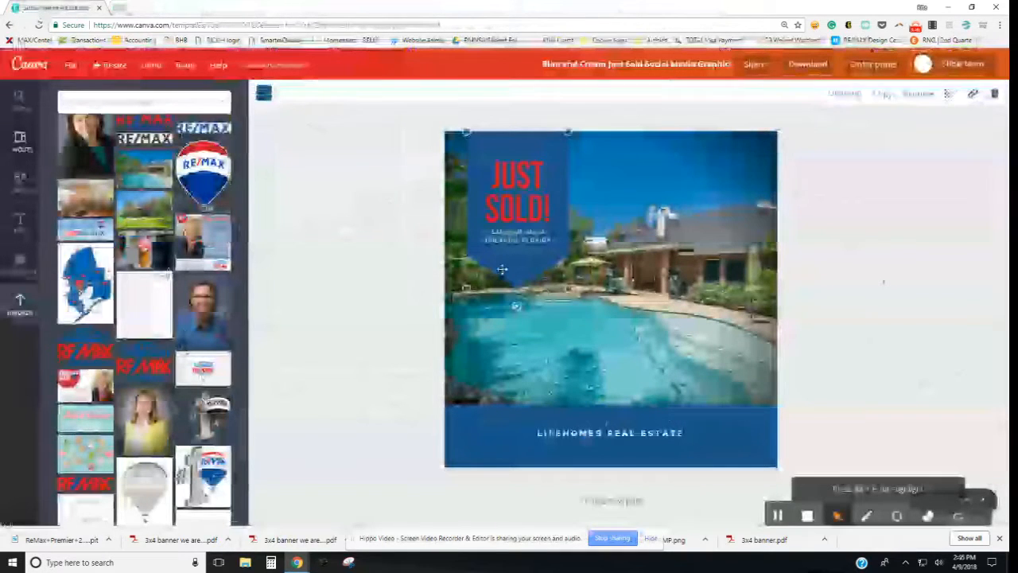
click(264, 93)
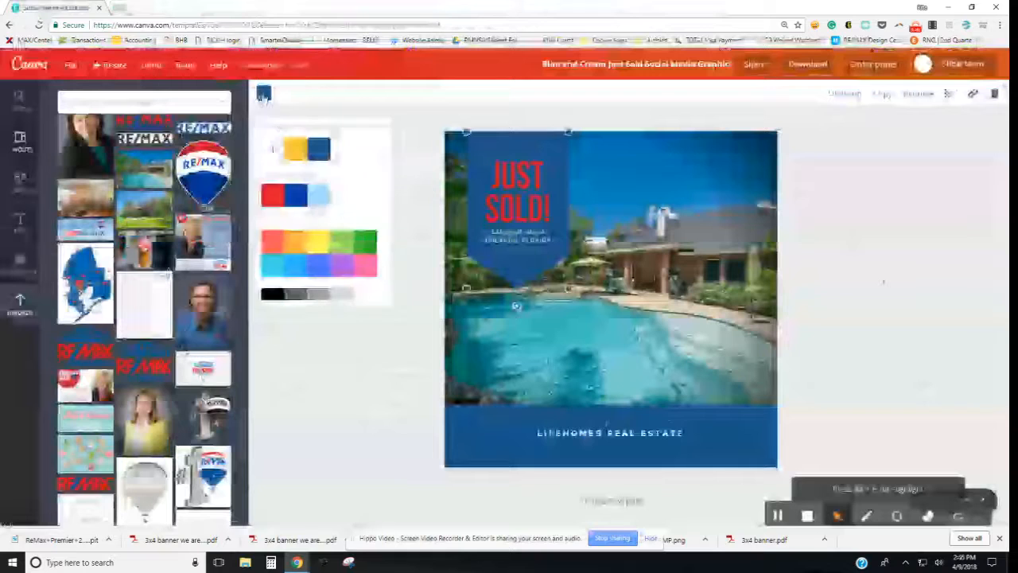
click(296, 199)
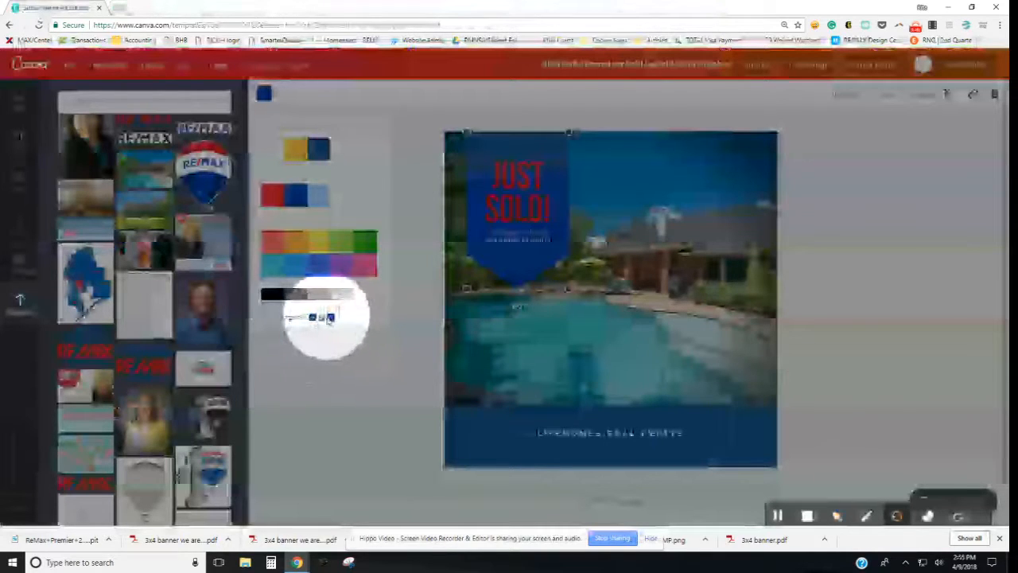
click(266, 317)
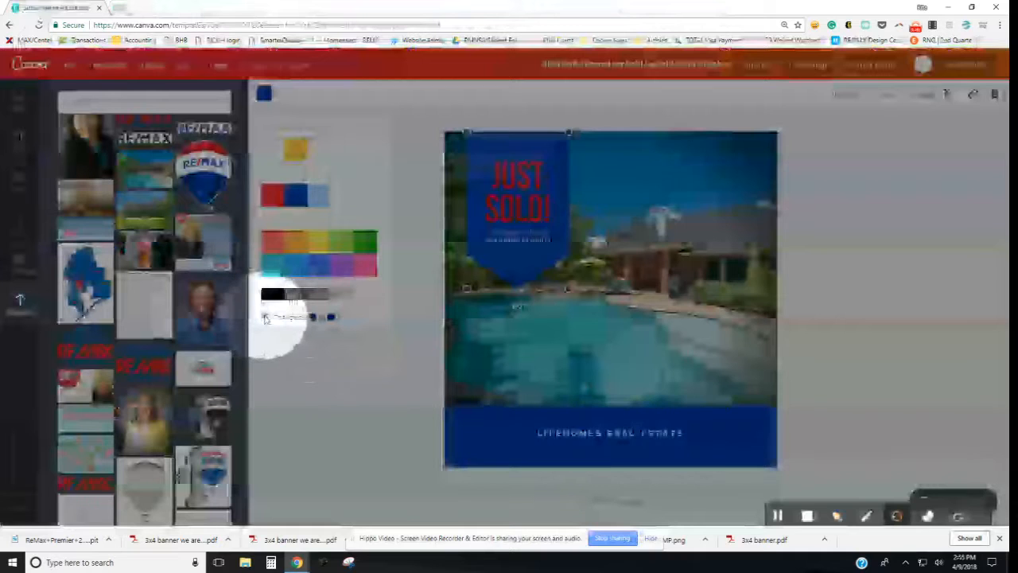
click(837, 515)
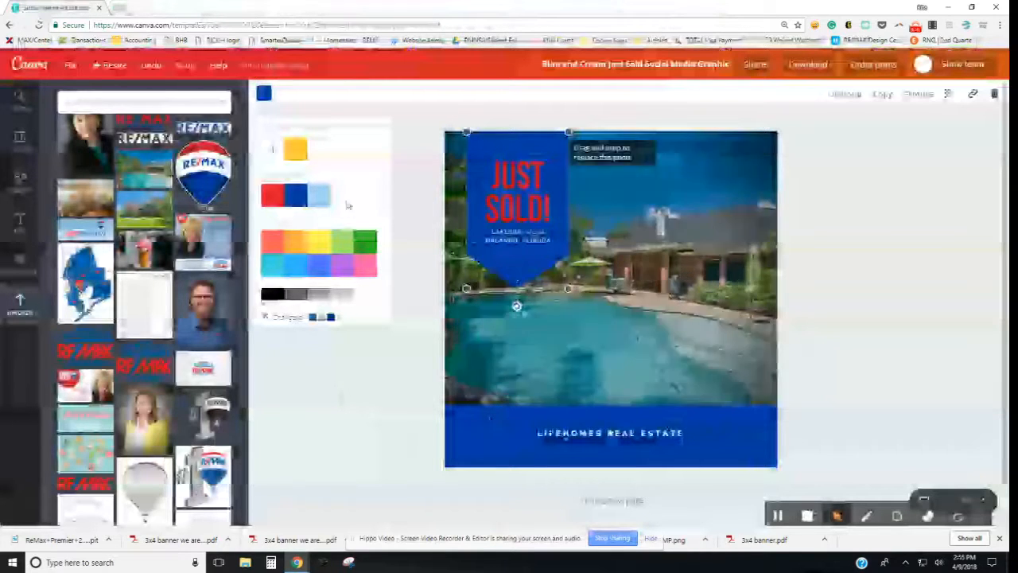
Step: Apply the custom hex colour #1a3658 to the ribbon and footer shapes
click(273, 154)
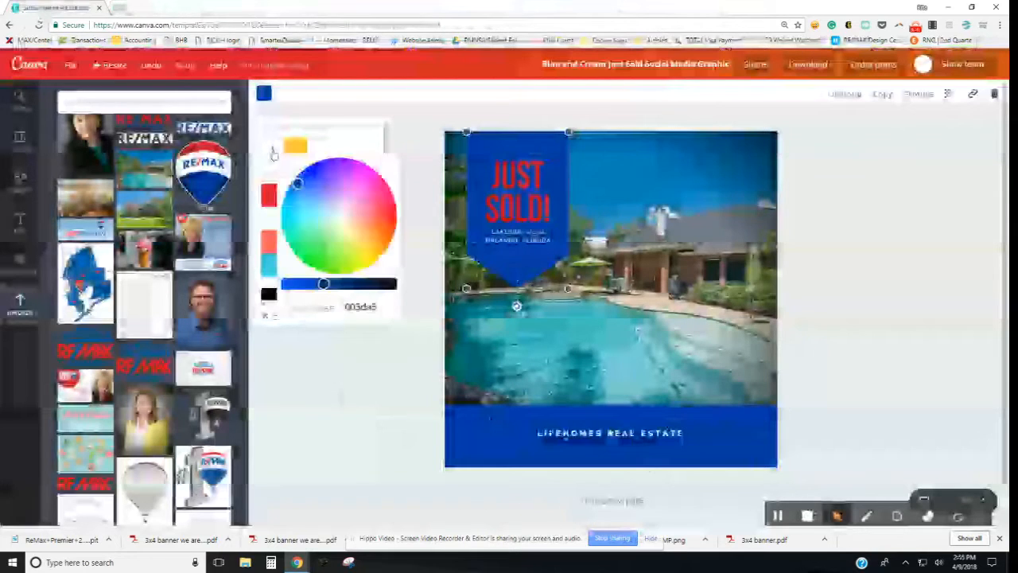
click(350, 307)
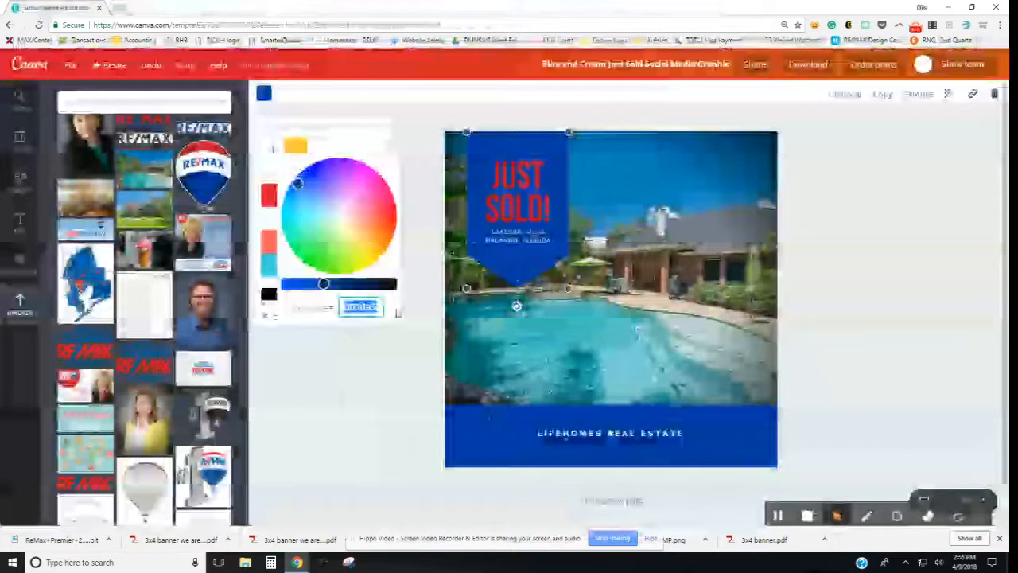
text(1a3658)
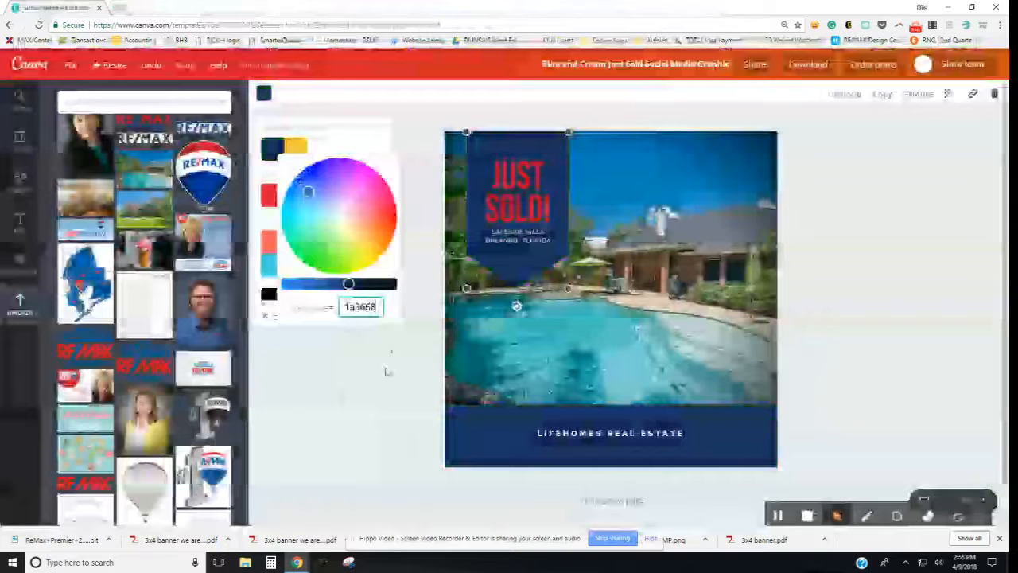
click(387, 371)
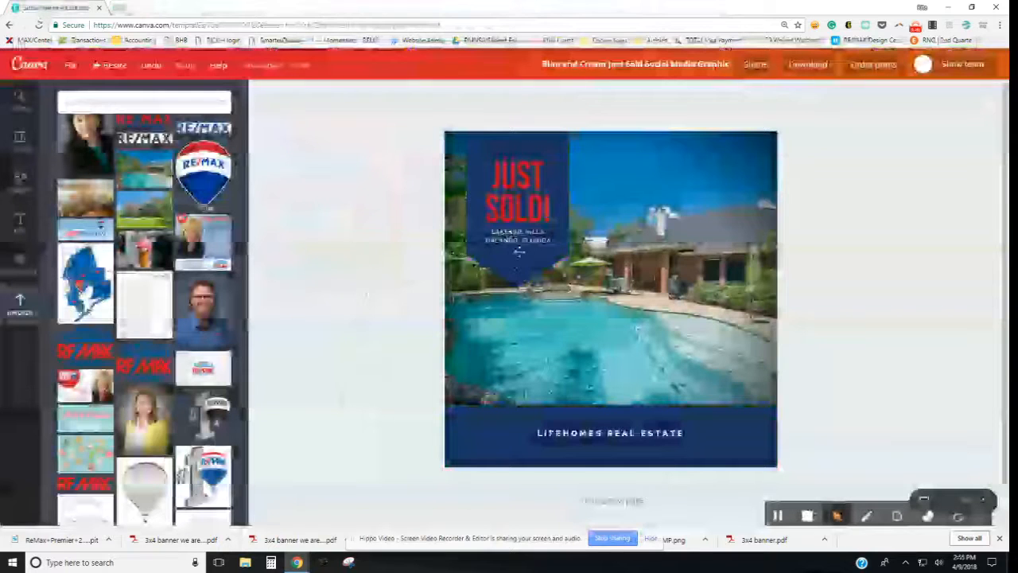
Step: Retype the subtitle lines under the headline and give them a larger font size
click(509, 233)
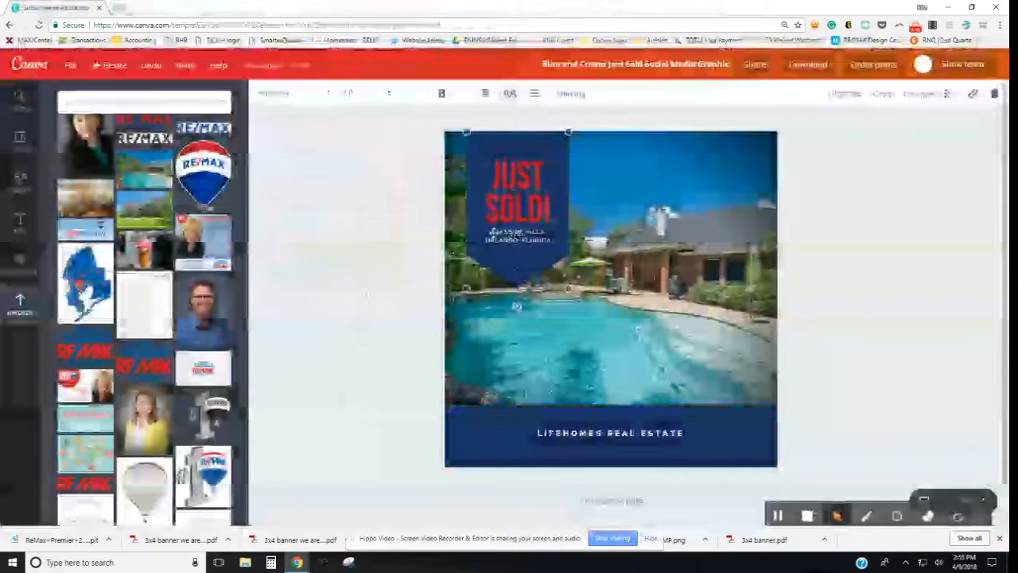
drag(488, 230, 550, 239)
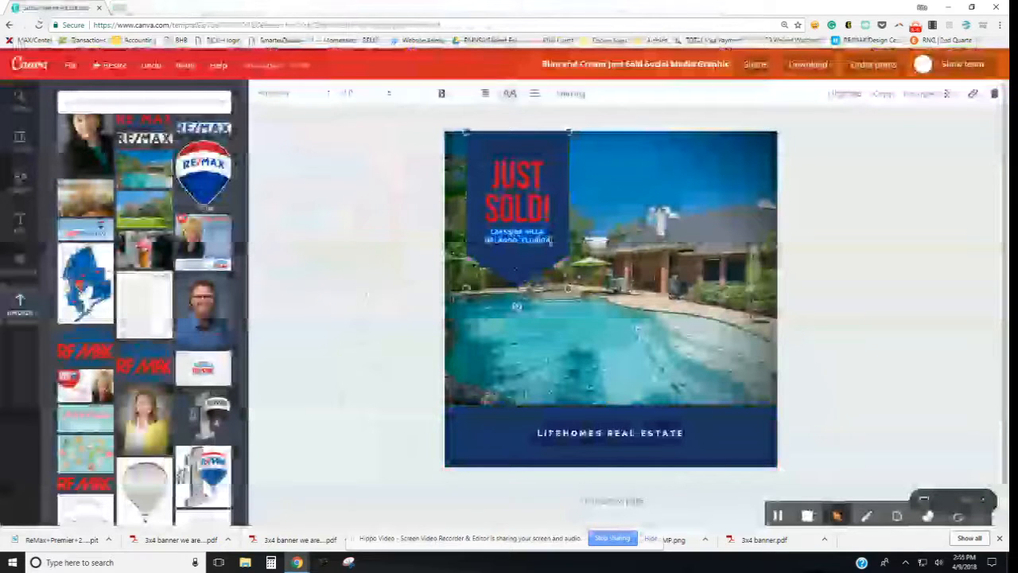
text(LUXURY ACREAGE)
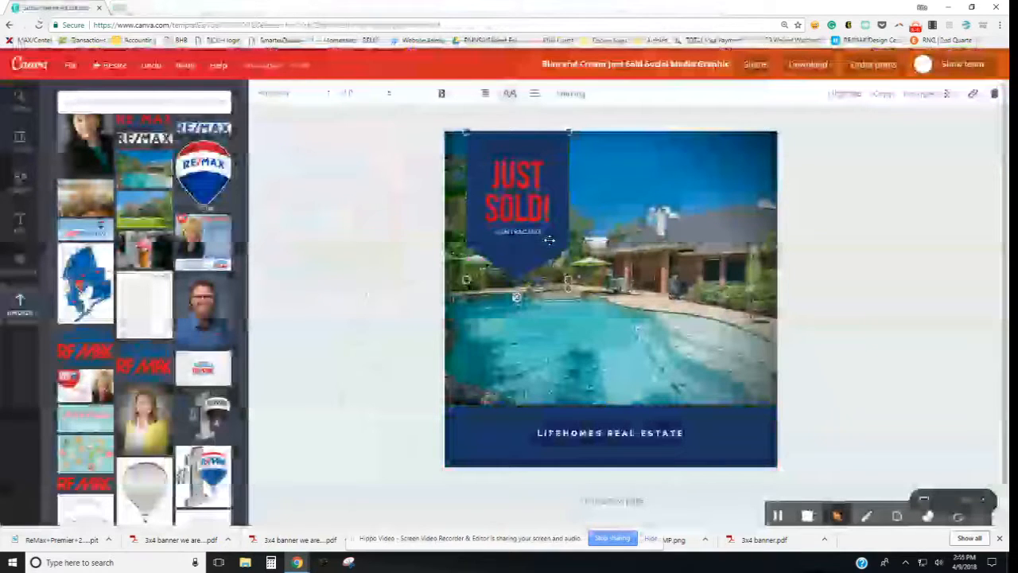
text( - 5 ACRES)
click(350, 93)
click(353, 211)
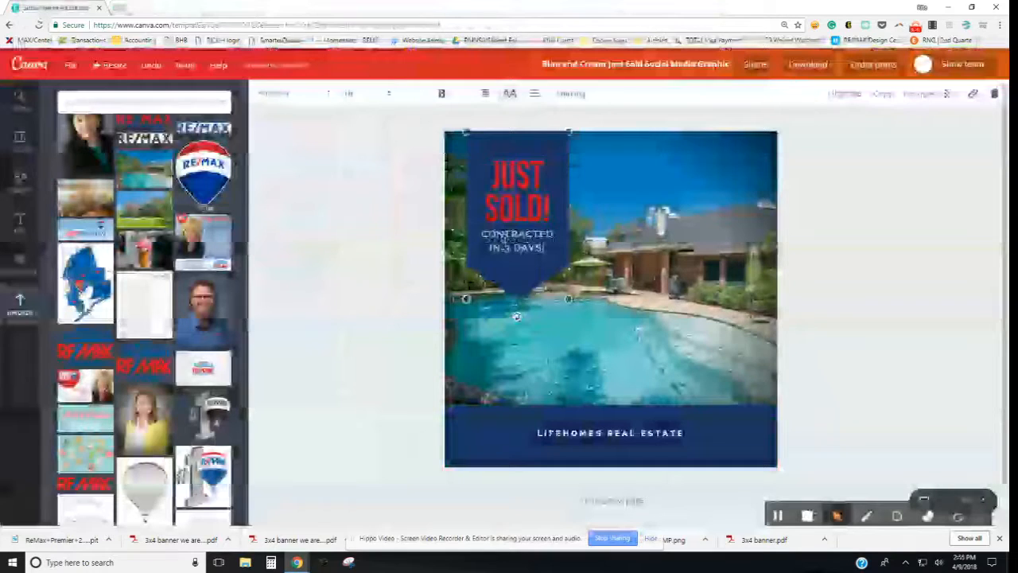
Step: Select the whole CONTRACTED IN 3 DAYS! line and bring up its spacing settings
double_click(494, 239)
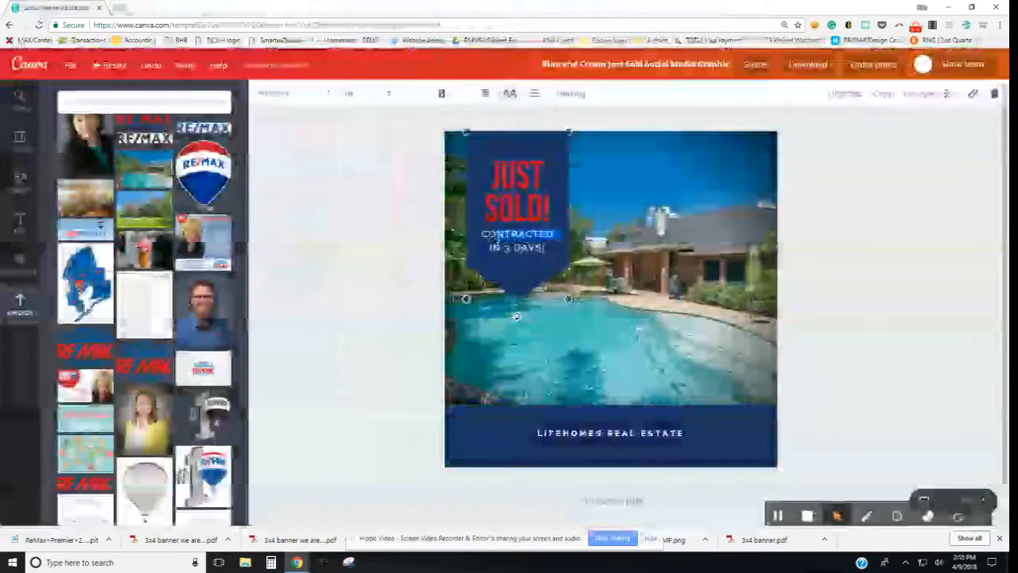
click(494, 239)
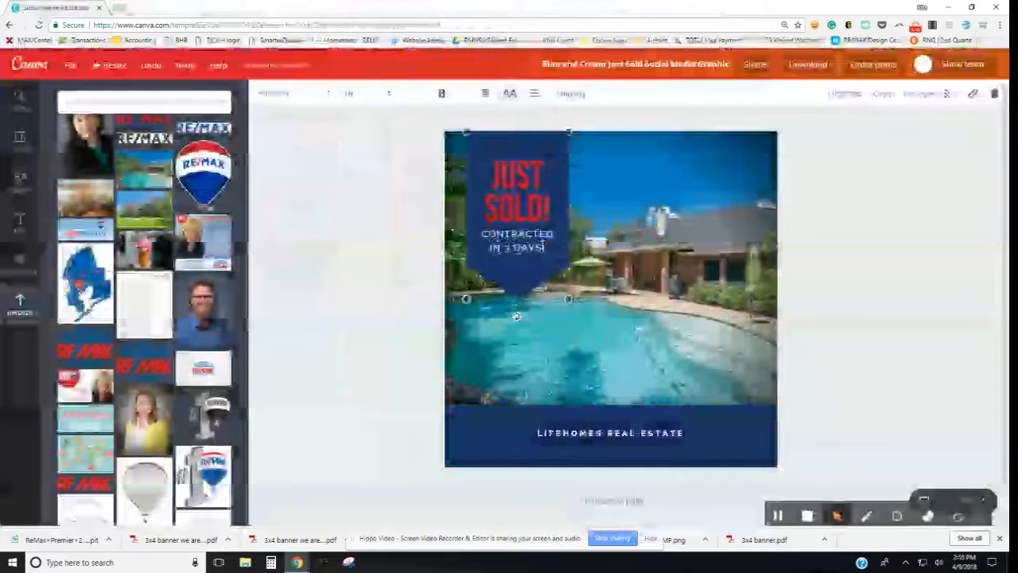
triple_click(558, 233)
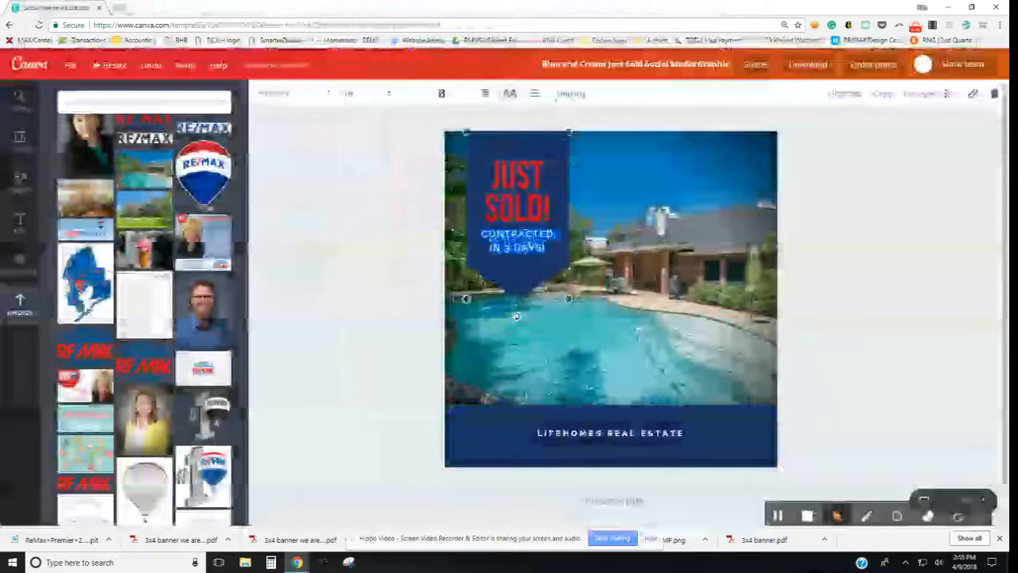
click(571, 95)
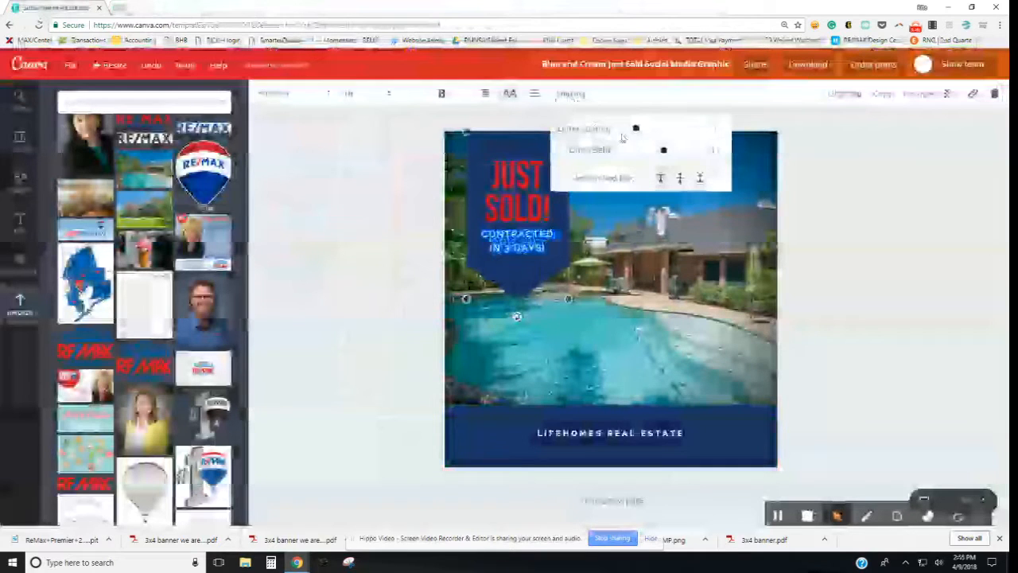
Step: Widen the letter spacing of CONTRACTED IN 3 DAYS!
drag(636, 130, 645, 157)
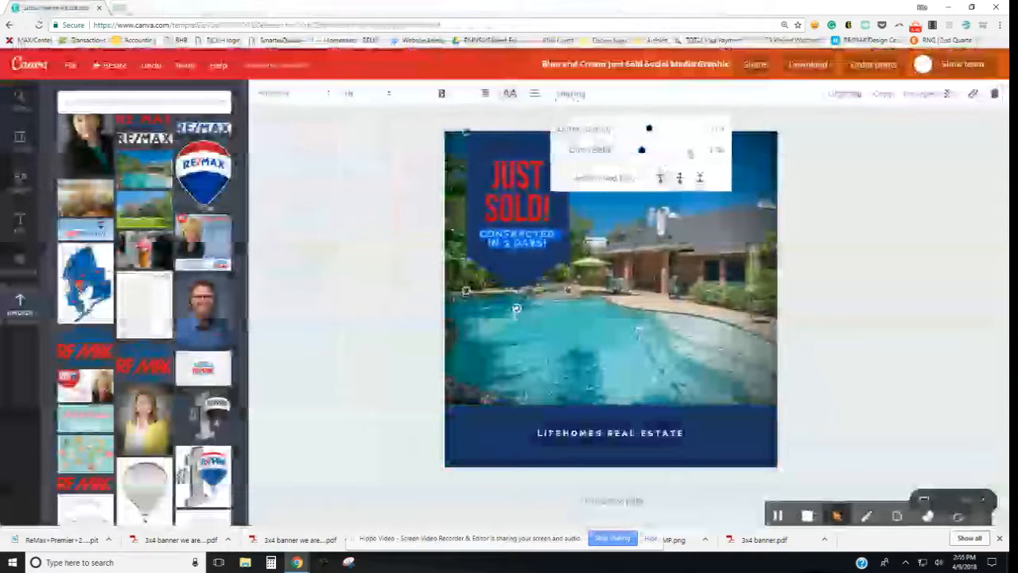
click(318, 247)
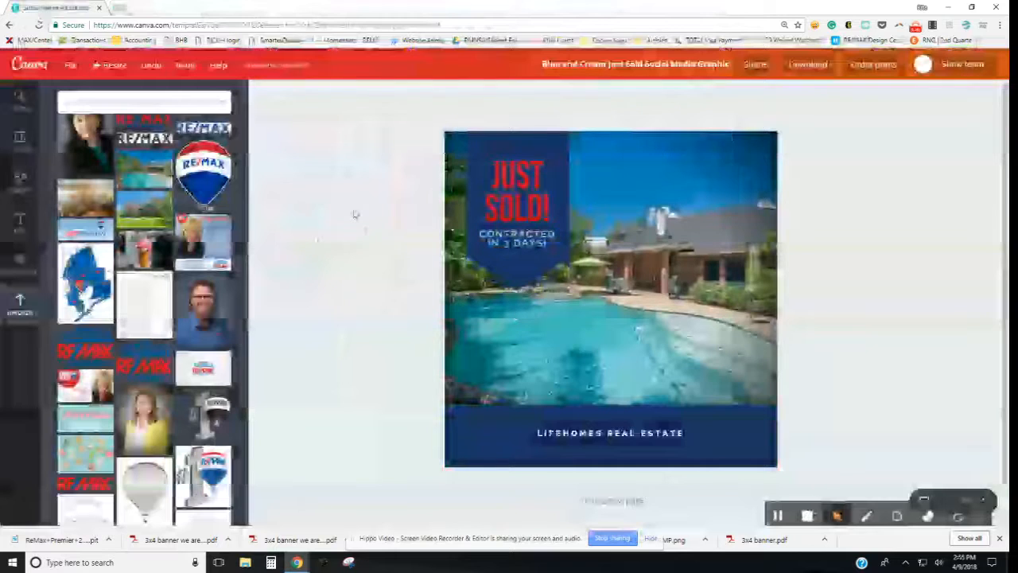
click(521, 230)
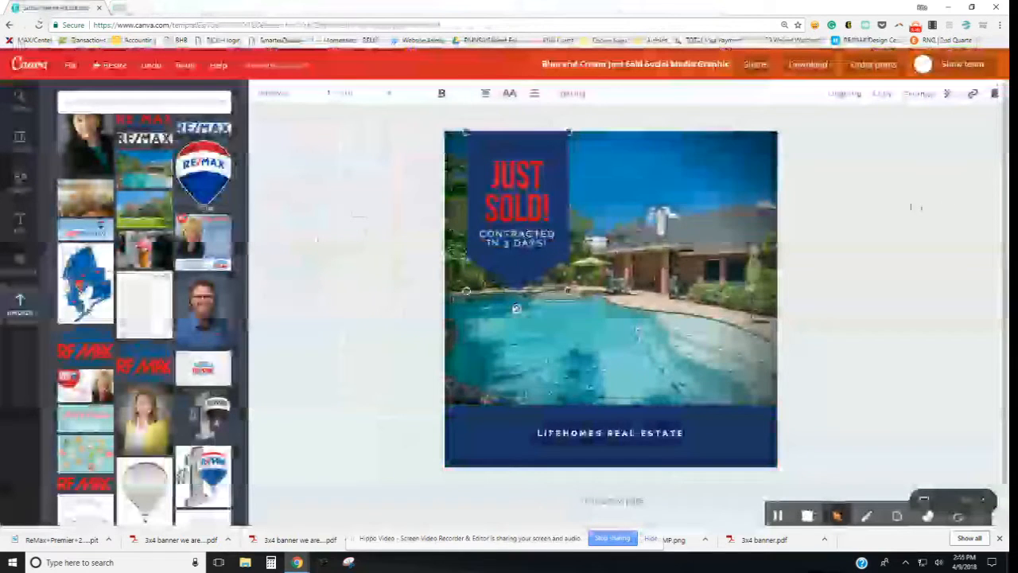
Step: Nudge the ribbon's text group slightly and select the subtitle inside it
drag(516, 205, 519, 205)
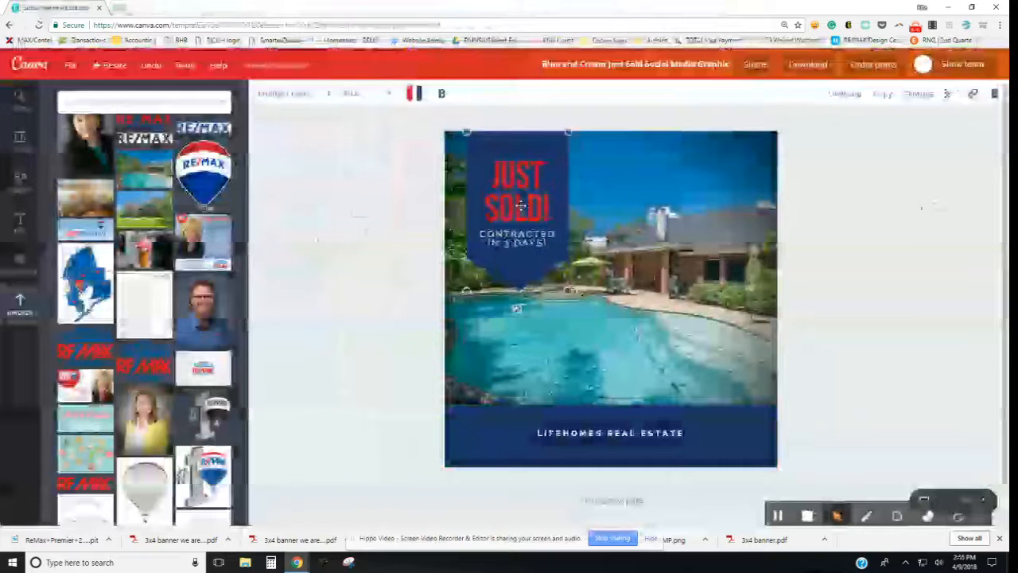
click(520, 205)
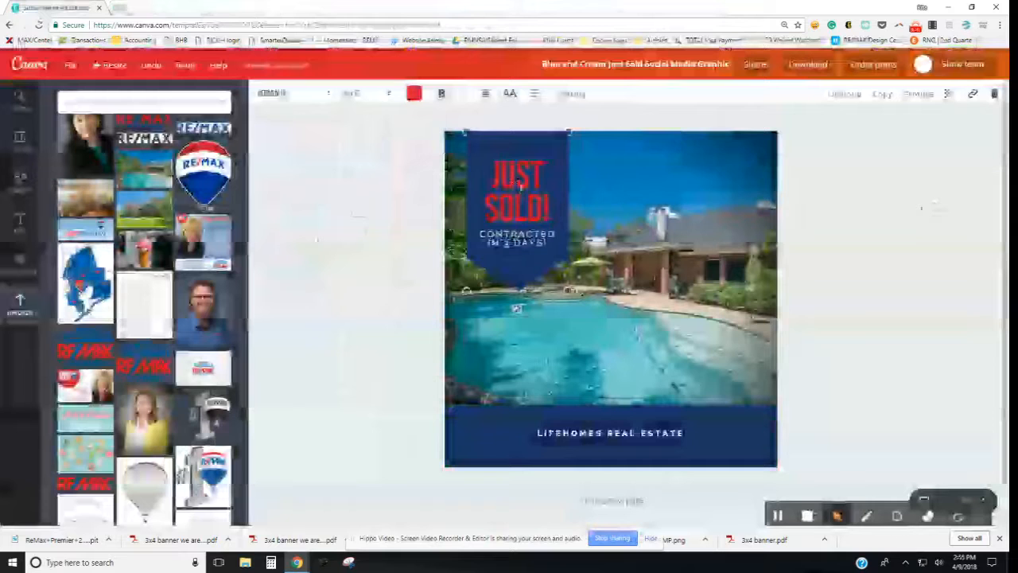
click(516, 238)
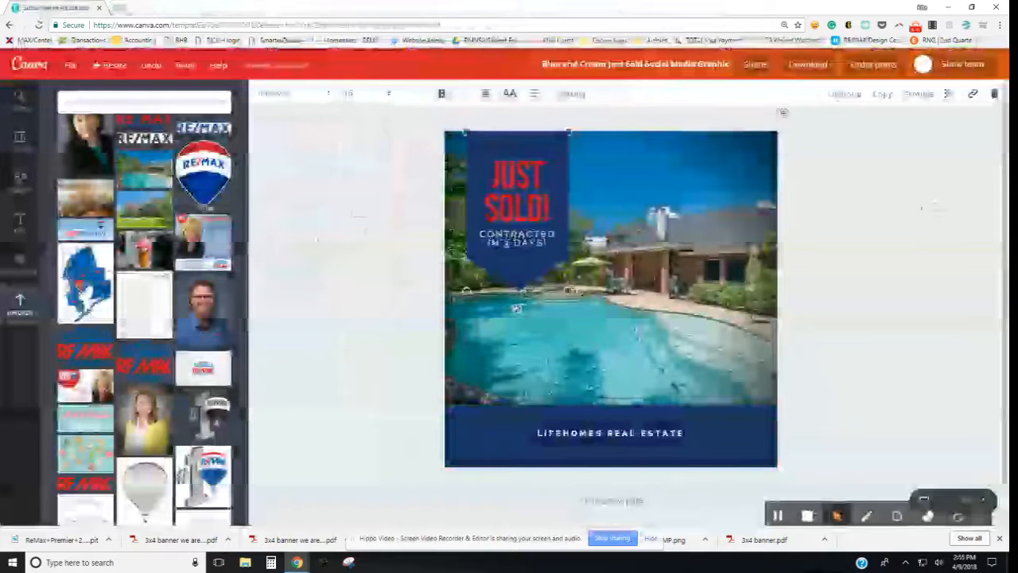
Step: Ungroup the ribbon's text elements
click(846, 95)
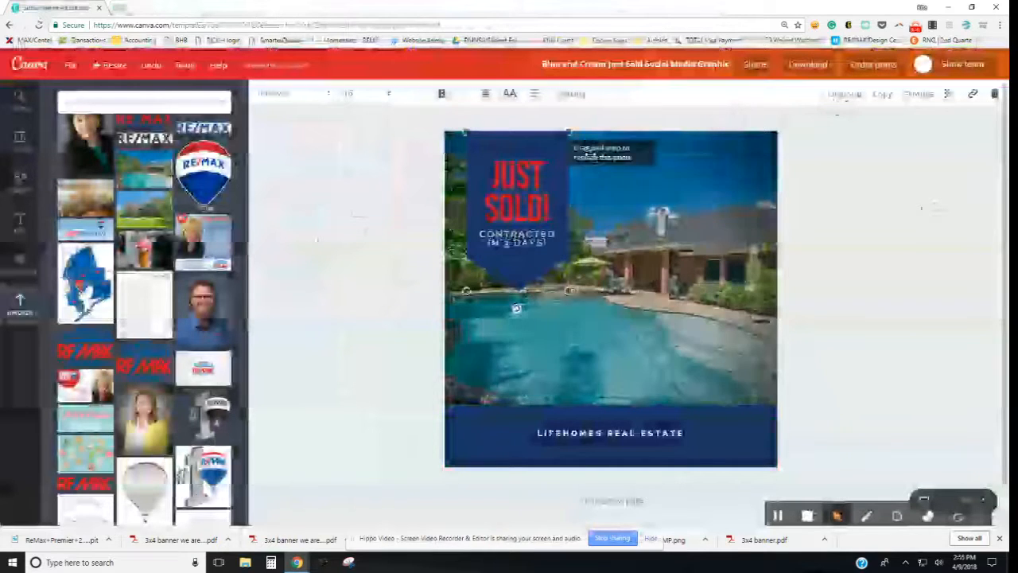
click(845, 99)
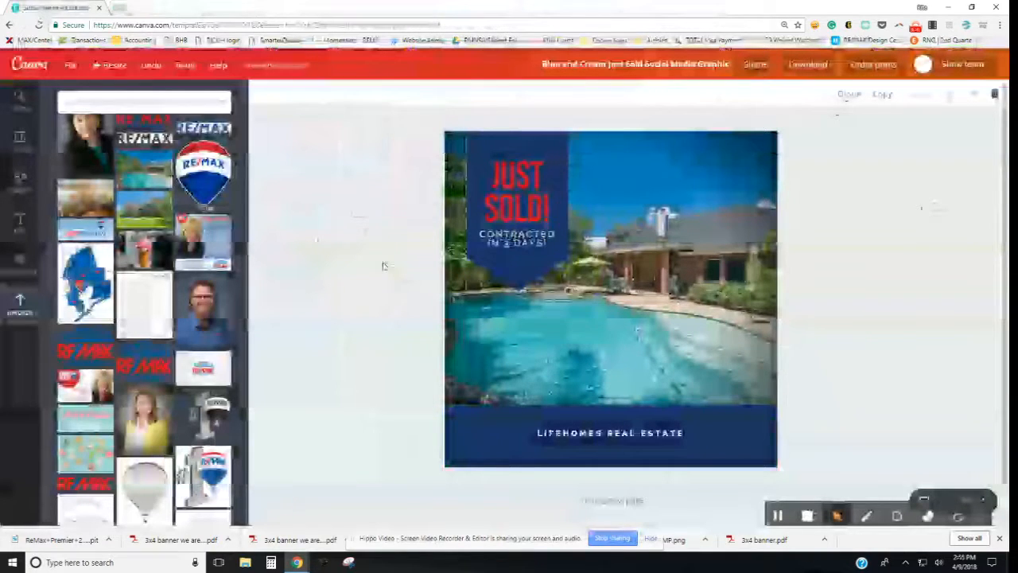
click(383, 265)
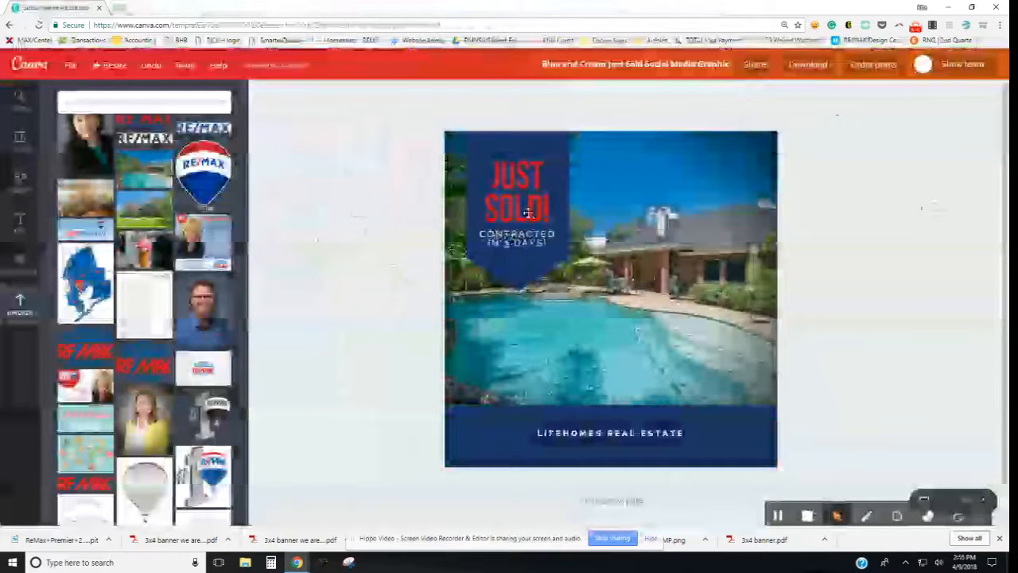
Step: Nudge the CONTRACTED IN 3 DAYS! text box down with the arrow key
click(528, 242)
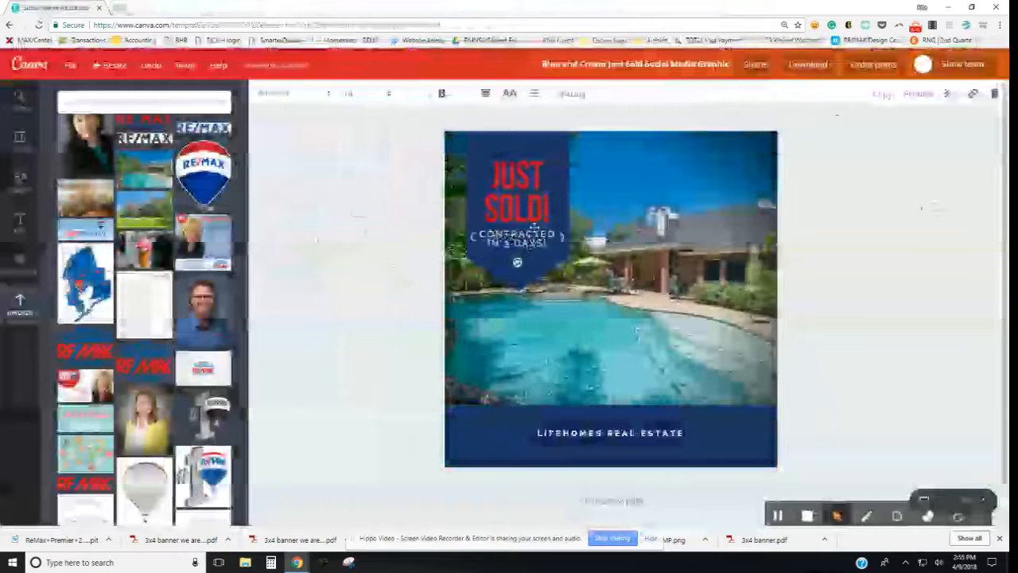
key(Down)
key(Down)
key(Down)
key(Down)
key(Down)
key(Down)
key(Down)
key(Down)
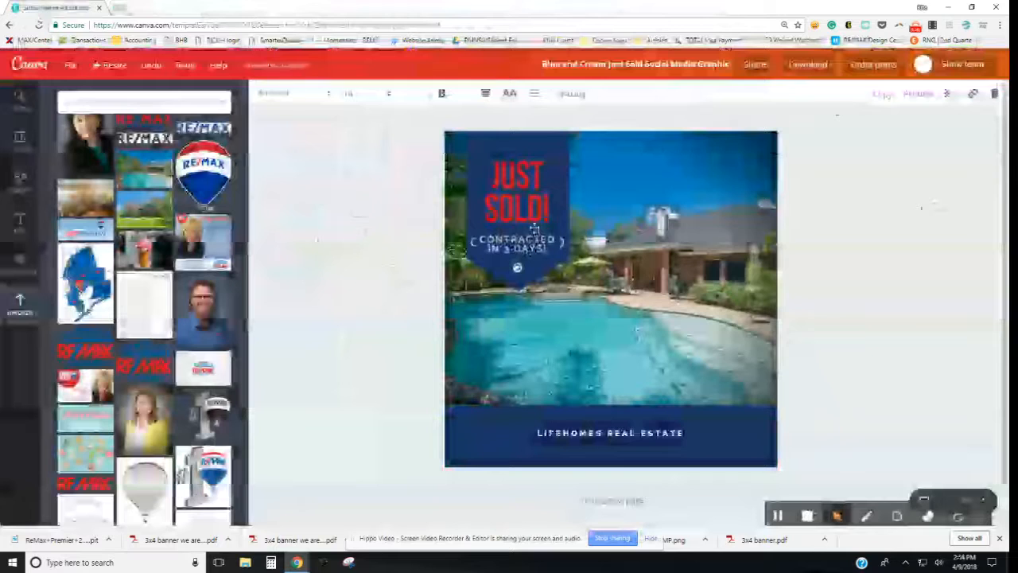
click(406, 248)
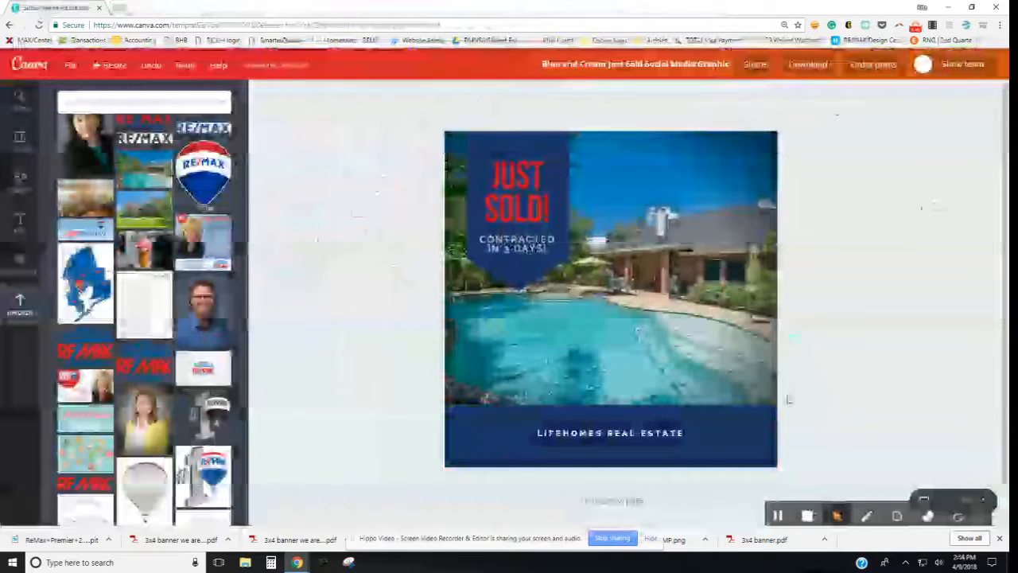
click(897, 515)
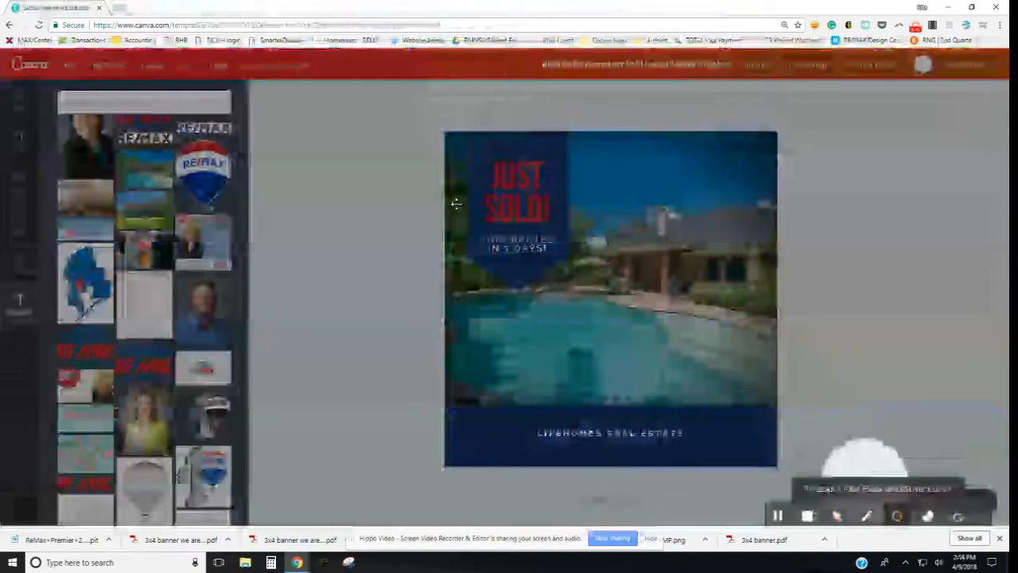
Step: Group the JUST SOLD! and CONTRACTED IN 3 DAYS! text boxes and drag them slightly lower
click(836, 516)
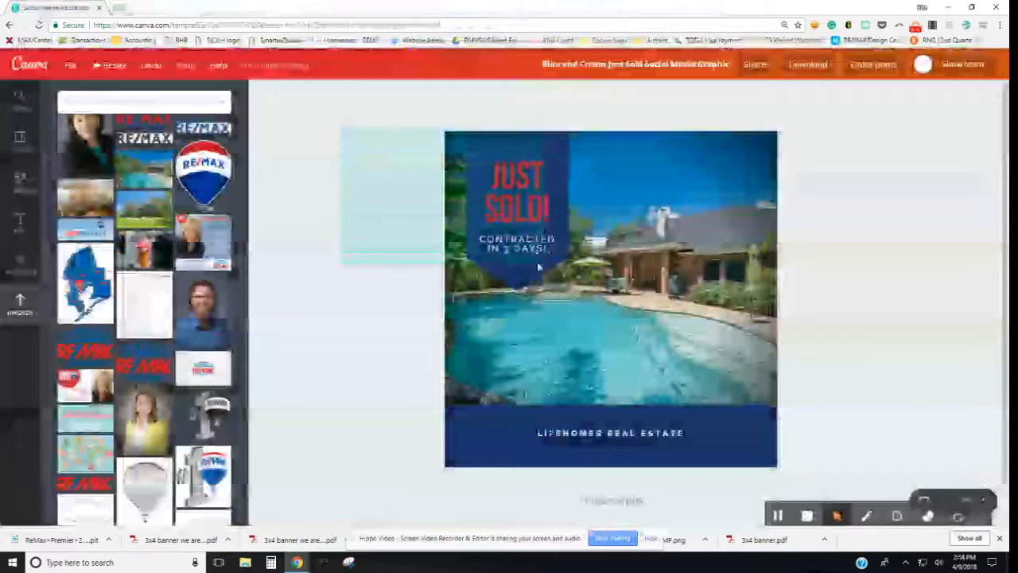
click(538, 260)
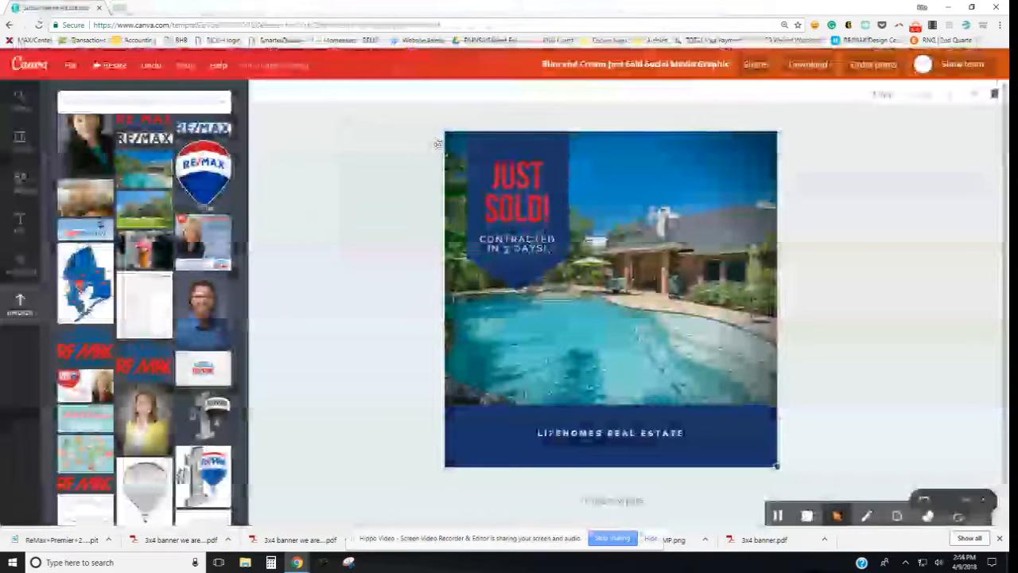
click(450, 148)
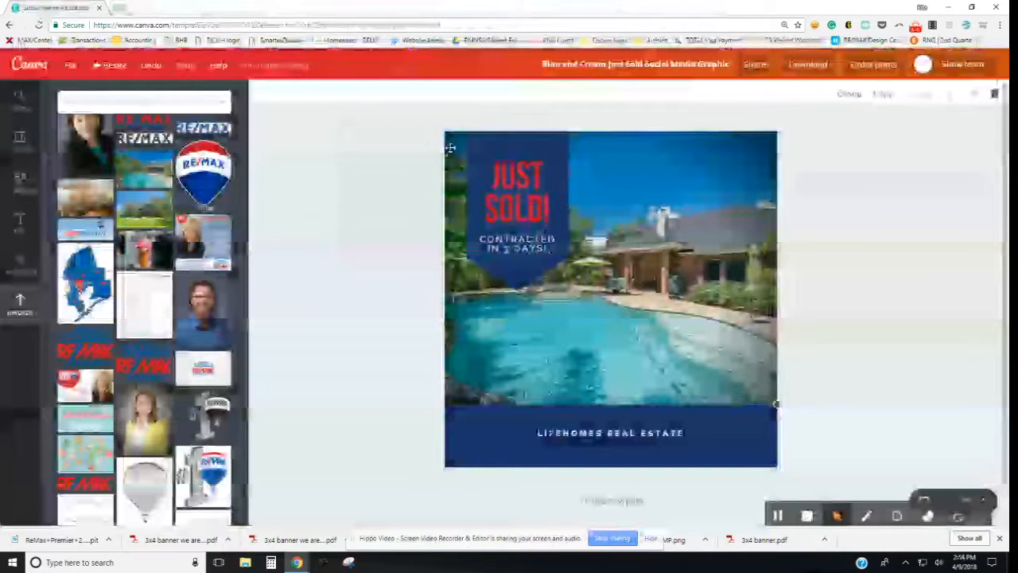
click(450, 148)
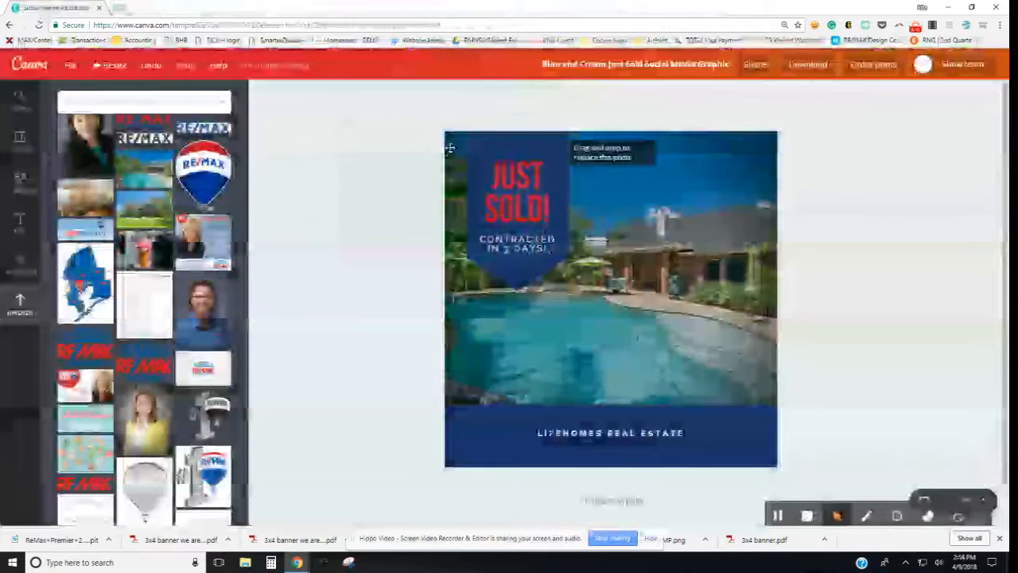
click(525, 178)
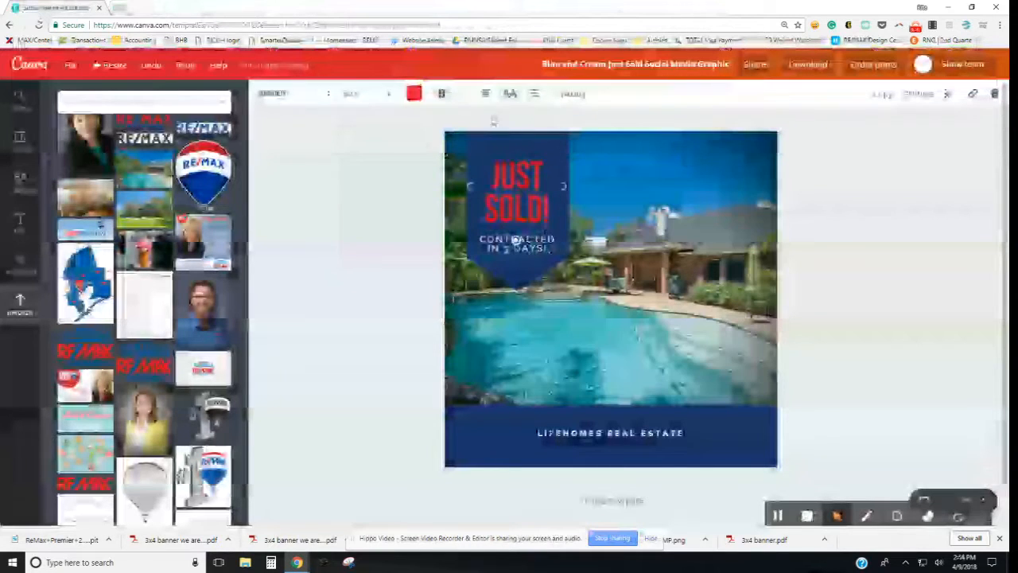
click(494, 120)
click(516, 180)
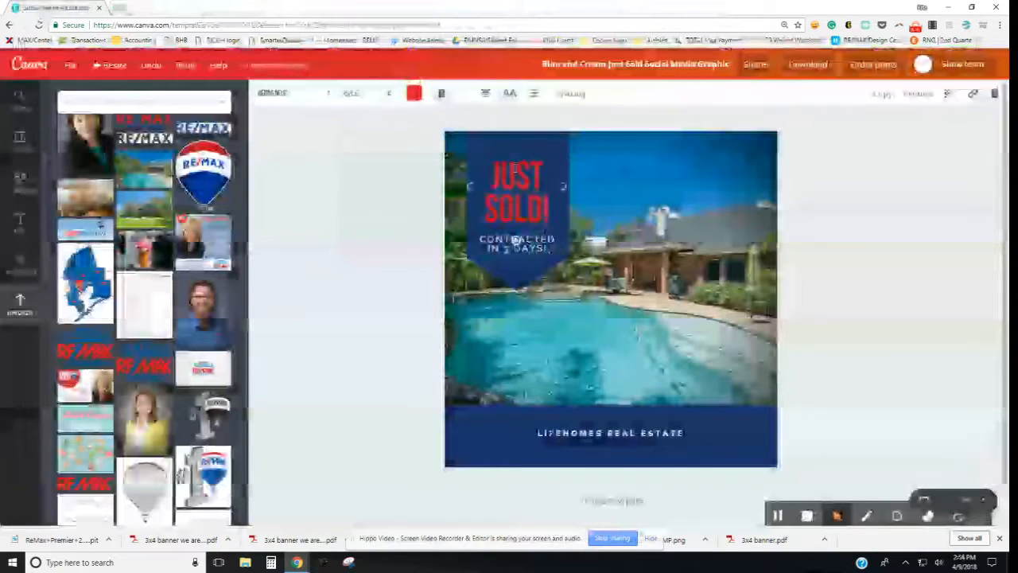
shift+click(515, 238)
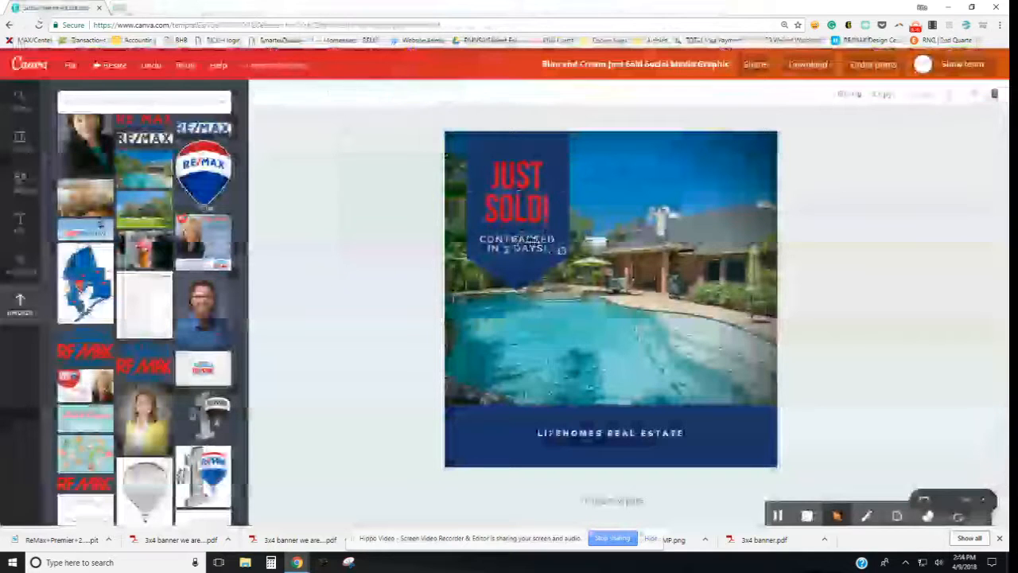
click(850, 95)
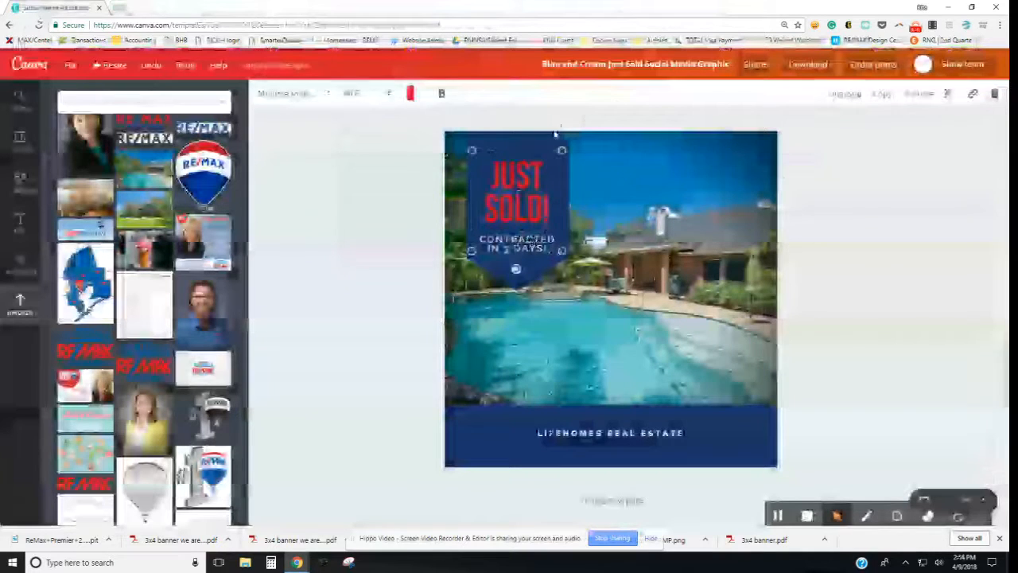
drag(518, 176, 518, 185)
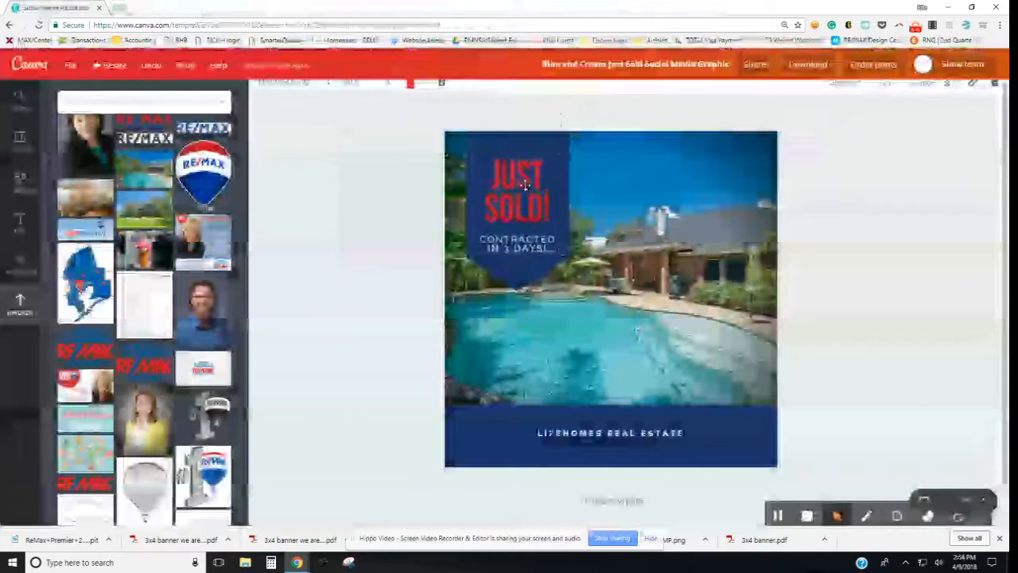
click(820, 199)
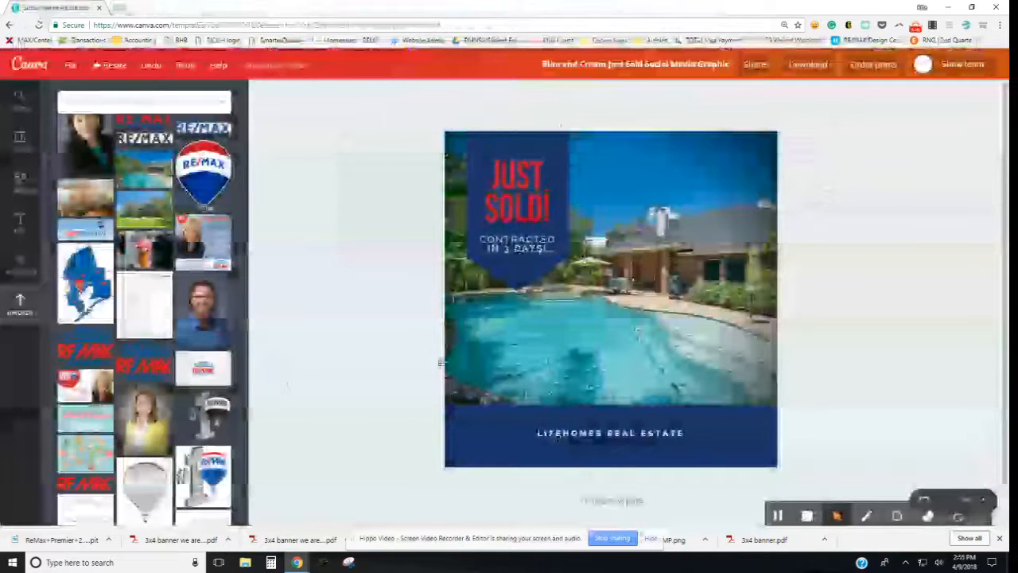
Step: Add the RE/MAX balloon from Uploads, shrink it, and place it at the footer's right end
scroll(193, 350, up, 2)
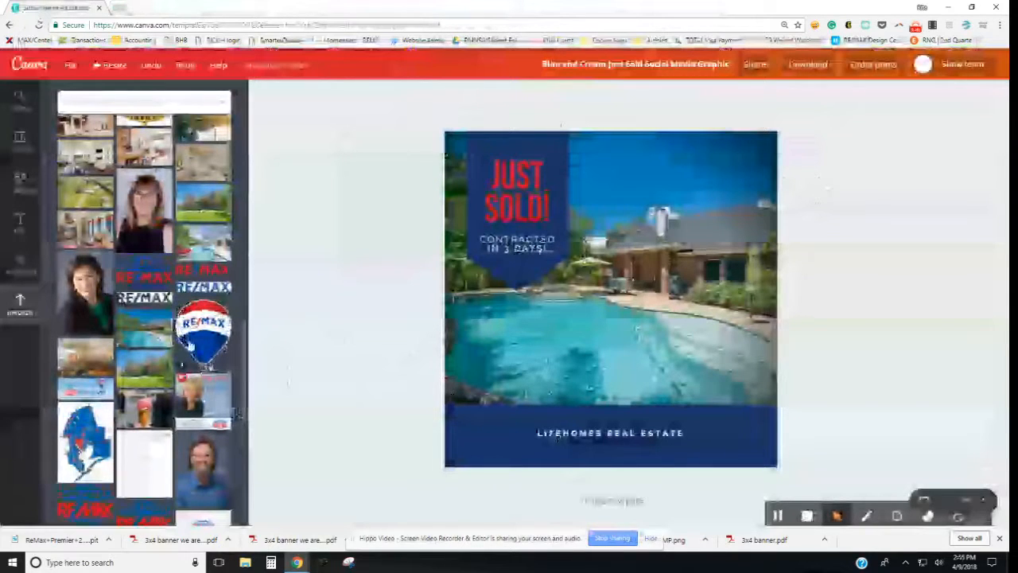
drag(198, 336, 517, 361)
drag(616, 263, 507, 394)
drag(475, 436, 463, 446)
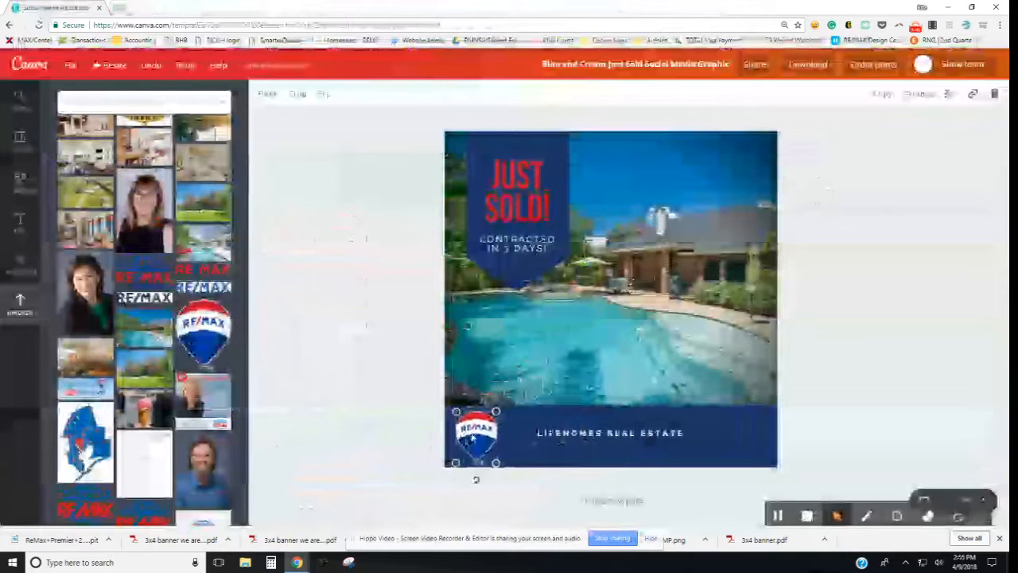
key(Escape)
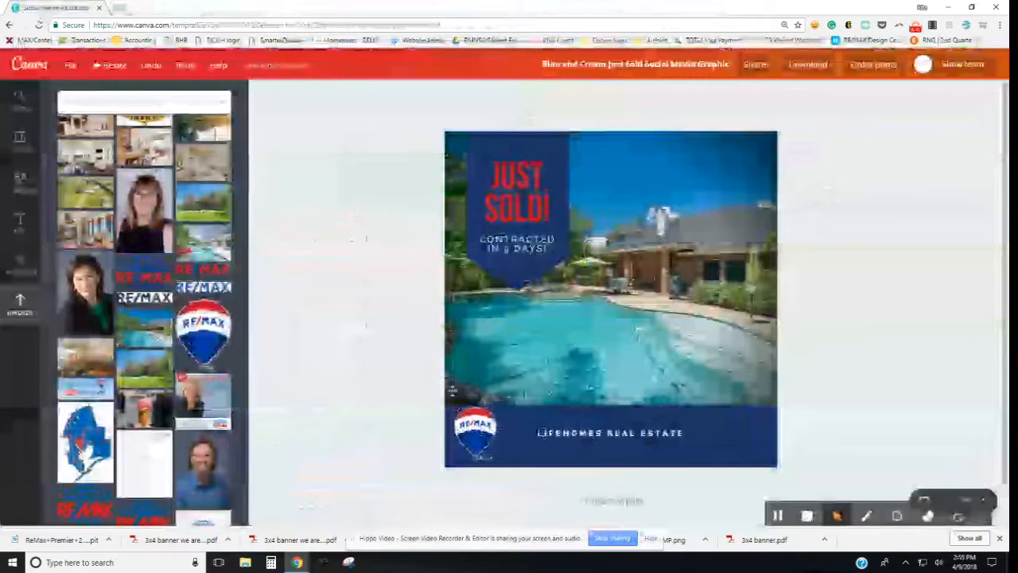
drag(471, 437, 746, 436)
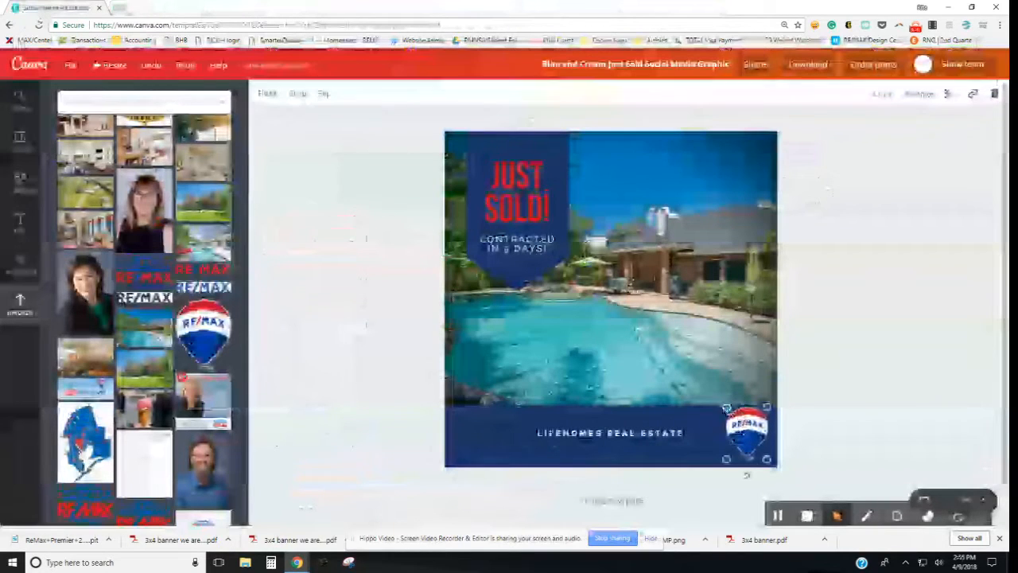
click(839, 429)
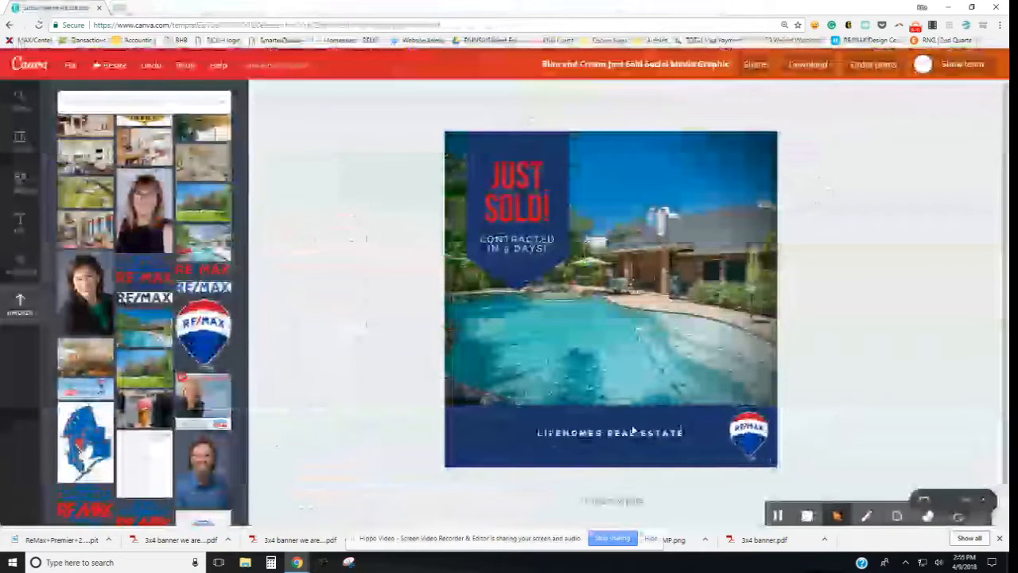
click(568, 430)
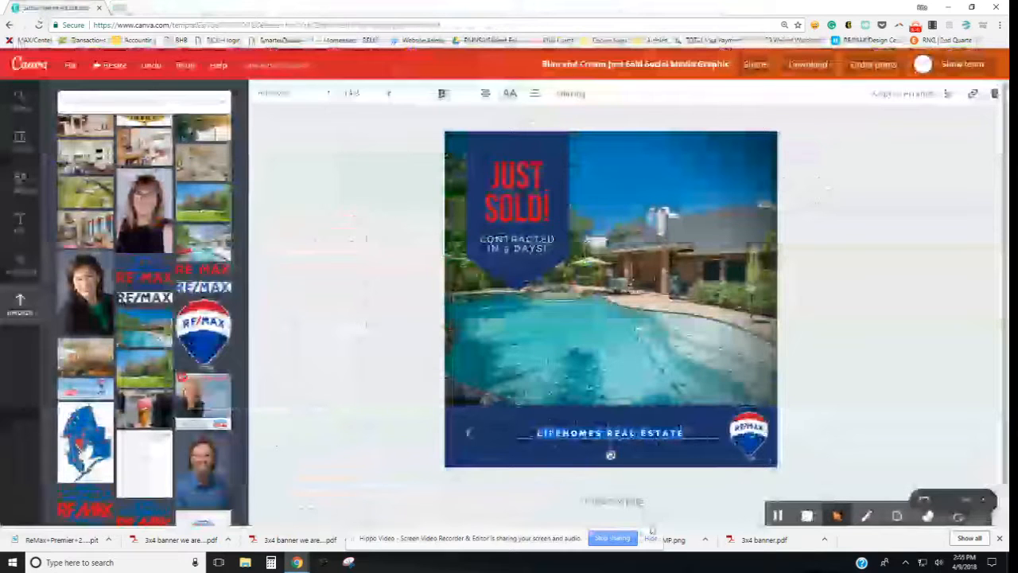
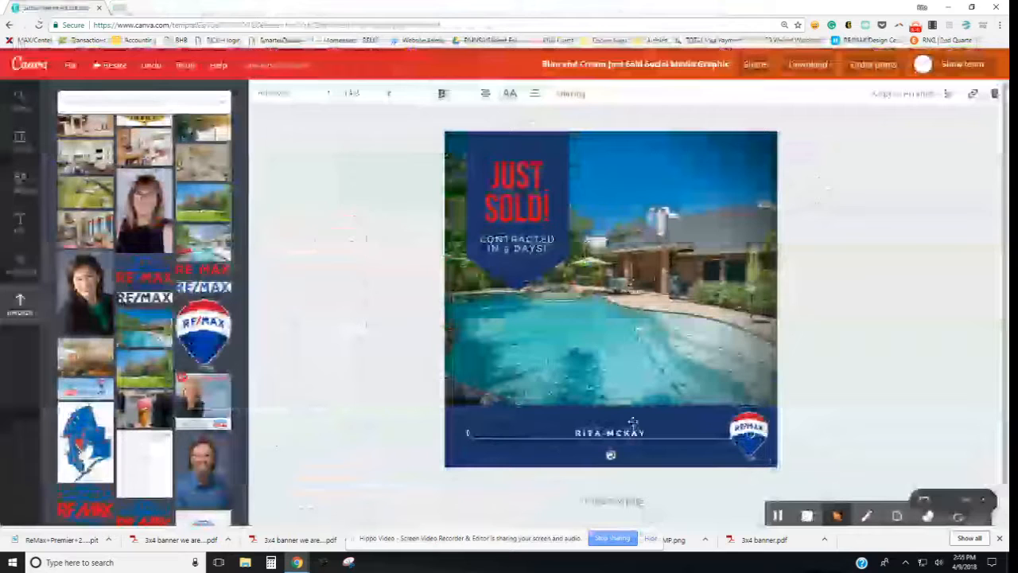
Step: Replace LIFEHOMES REAL ESTATE with the agent's name in capitals and narrow the text box
drag(470, 431, 488, 432)
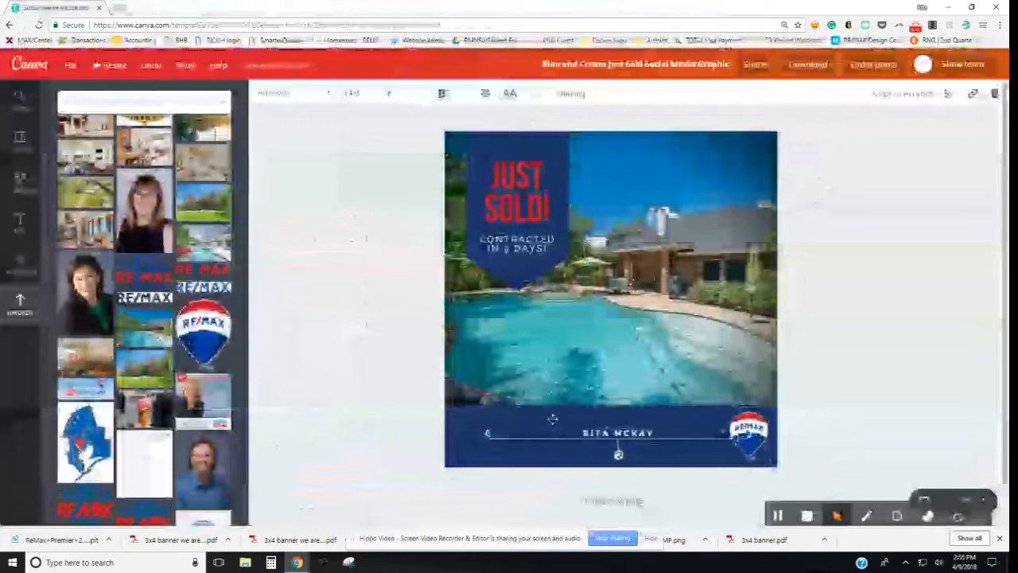
drag(511, 434, 555, 435)
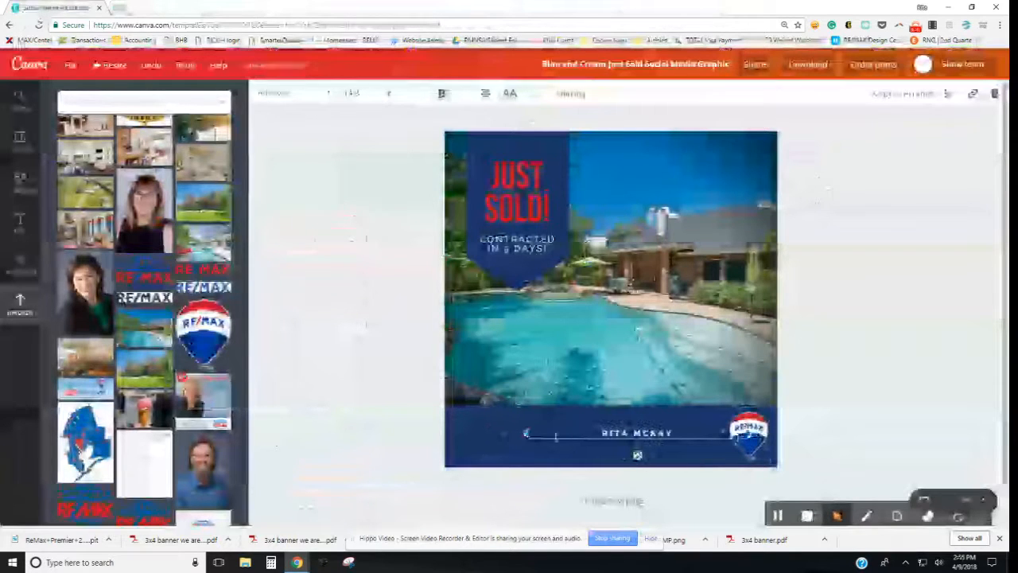
Step: Left-align the agent's name, keep it uppercase, and move it to the footer's upper left
click(485, 94)
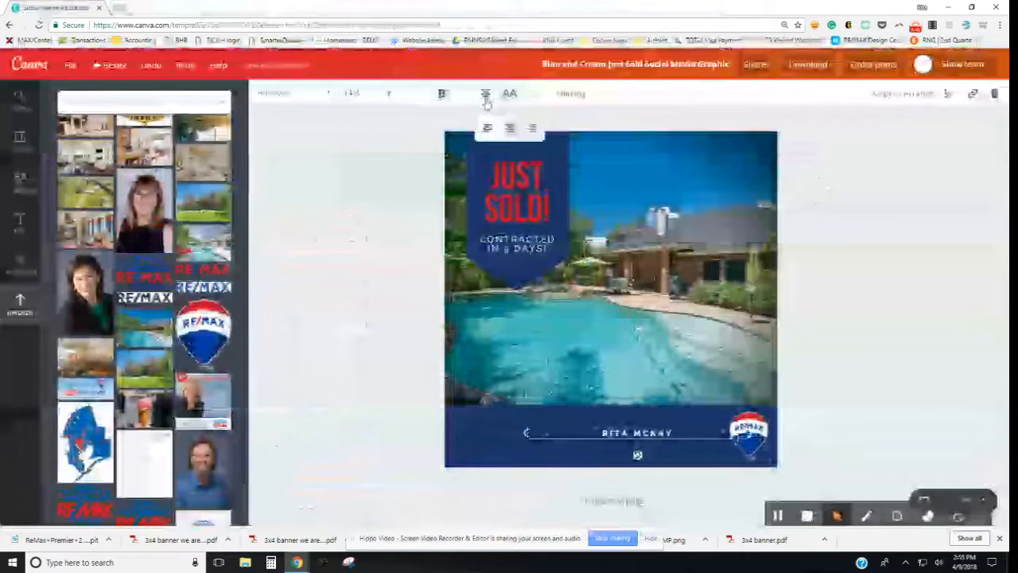
click(488, 129)
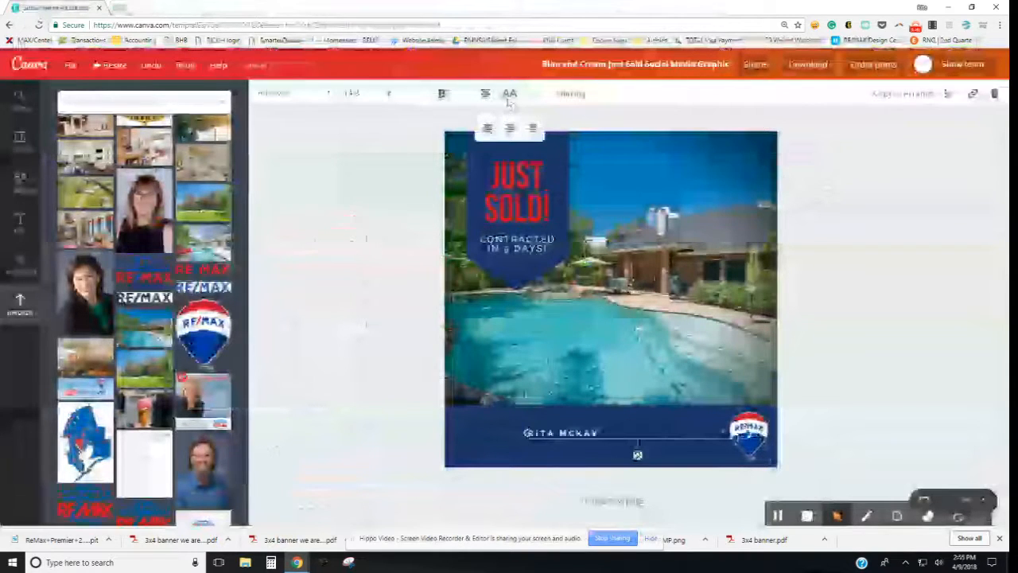
click(510, 97)
click(510, 97)
click(509, 95)
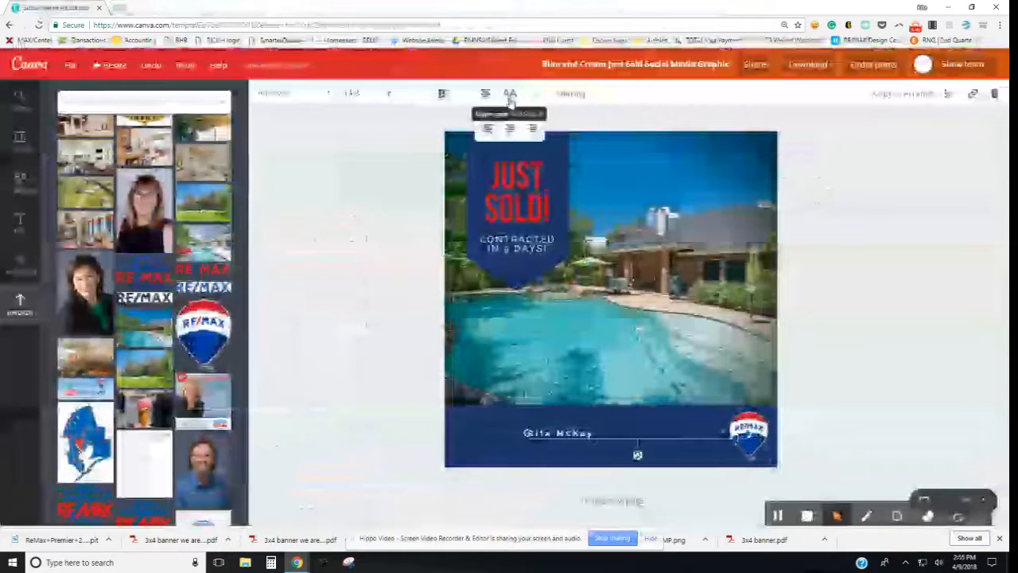
click(510, 97)
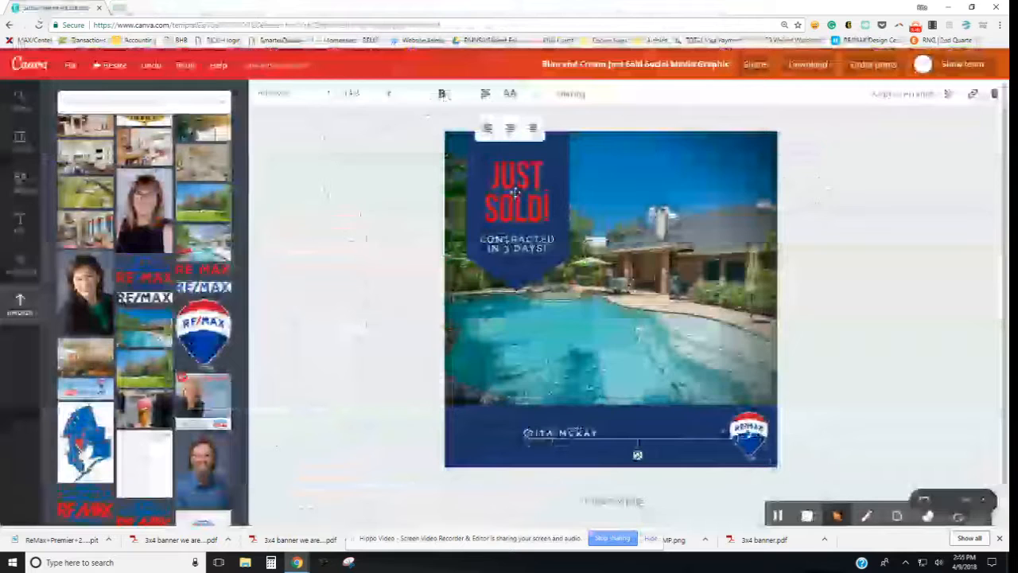
drag(609, 434, 571, 419)
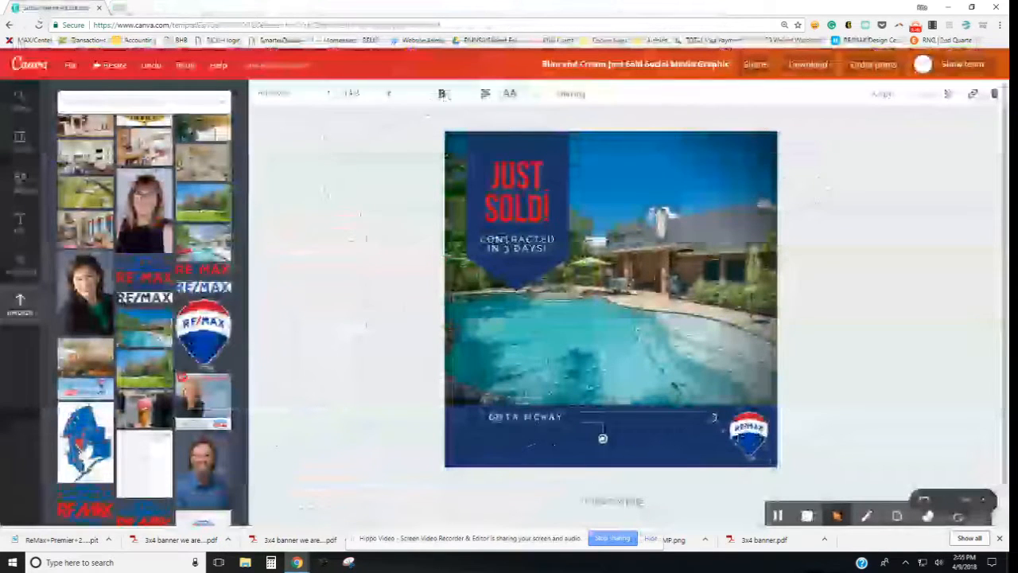
Step: Duplicate the agent's name text box and place the copy just below it
click(882, 96)
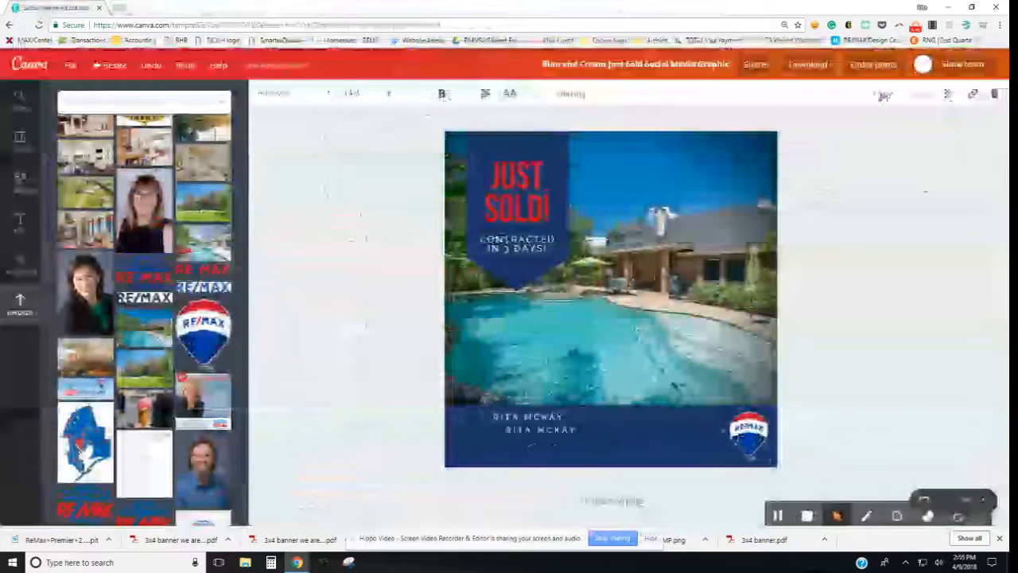
drag(586, 422, 577, 426)
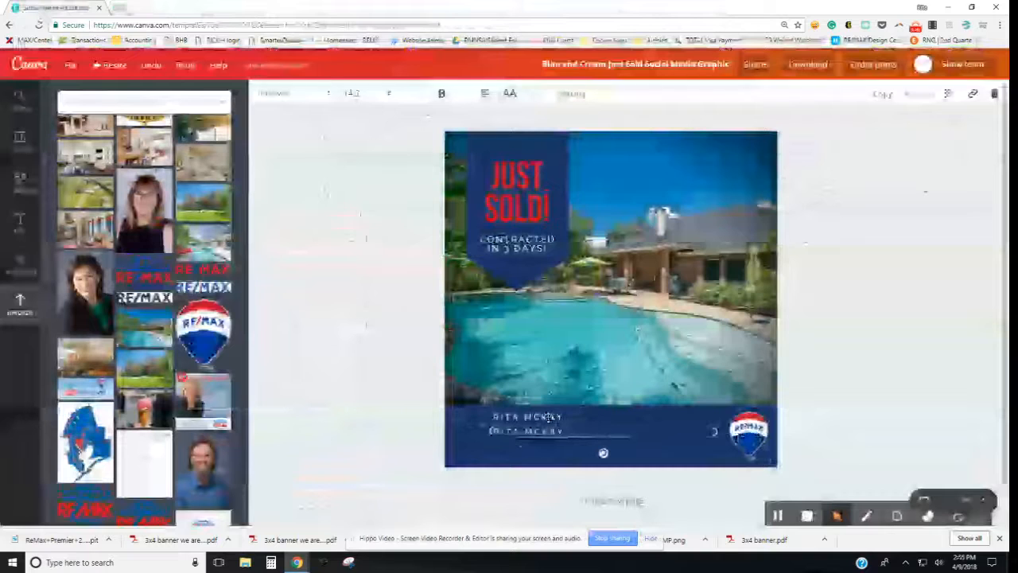
click(371, 405)
Step: Make the top name line red
click(505, 417)
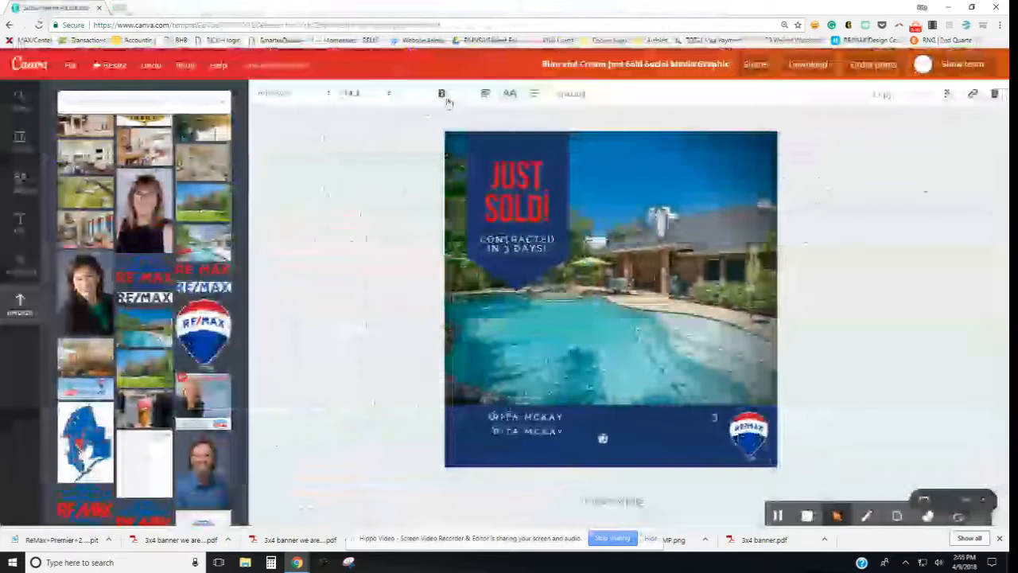
click(422, 93)
click(423, 196)
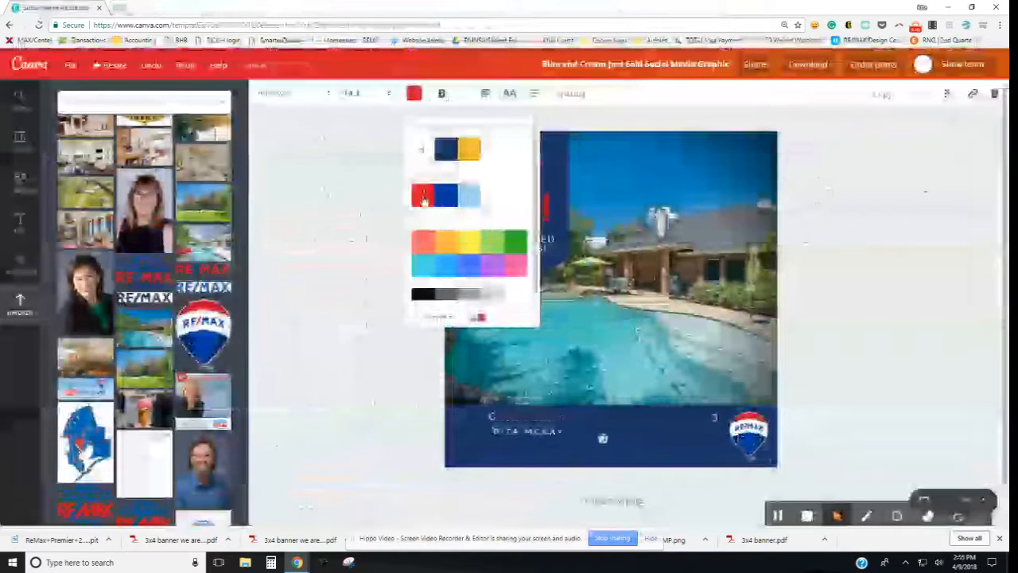
click(332, 220)
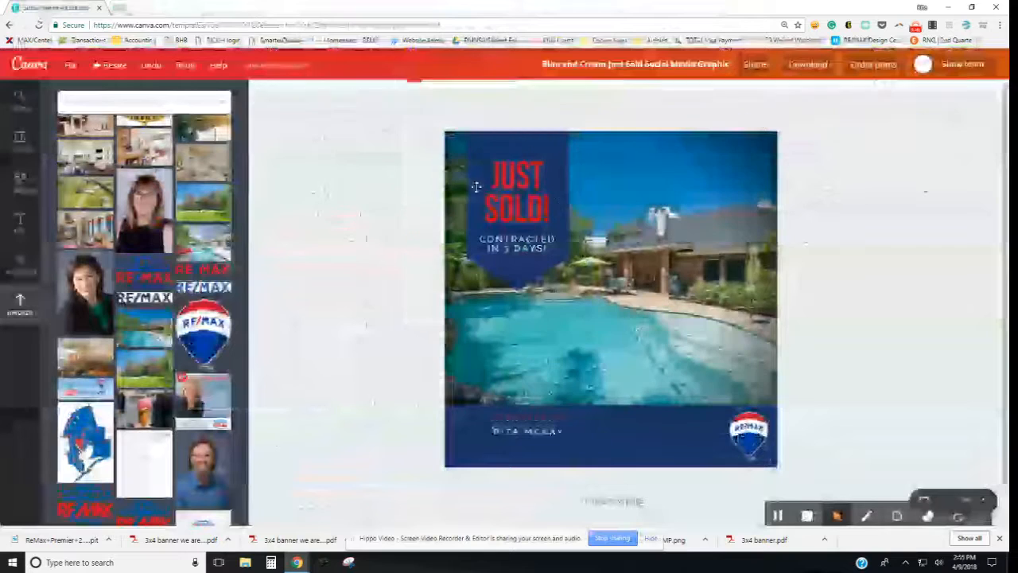
Step: Enlarge the red agent name to size 36 and tighten its letter spacing
click(602, 433)
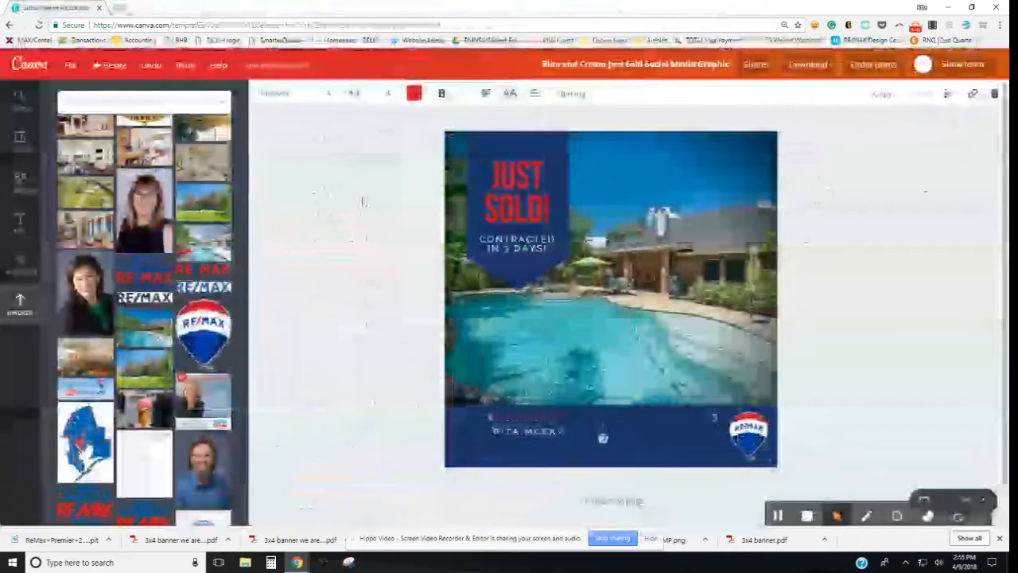
click(310, 95)
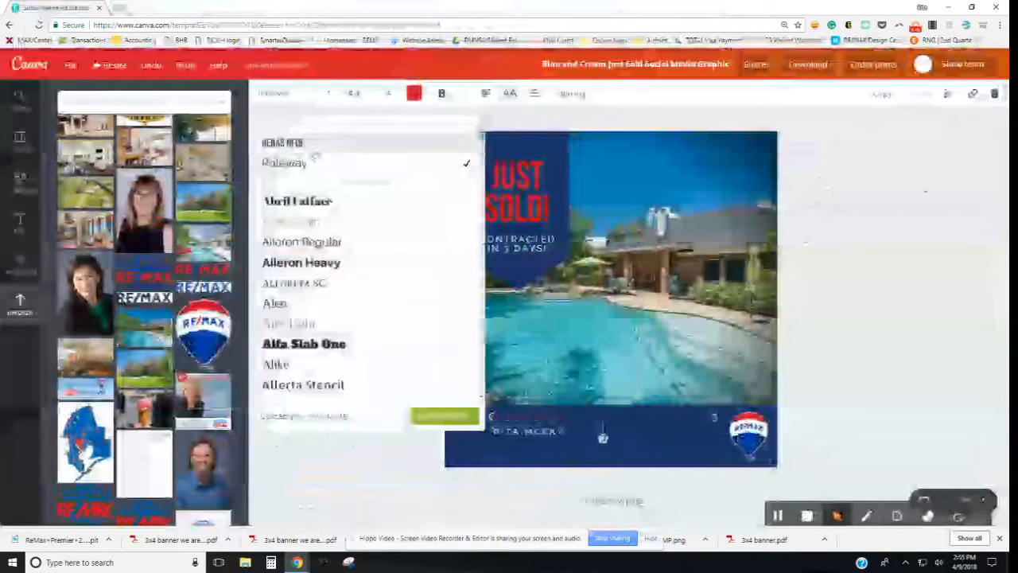
click(307, 144)
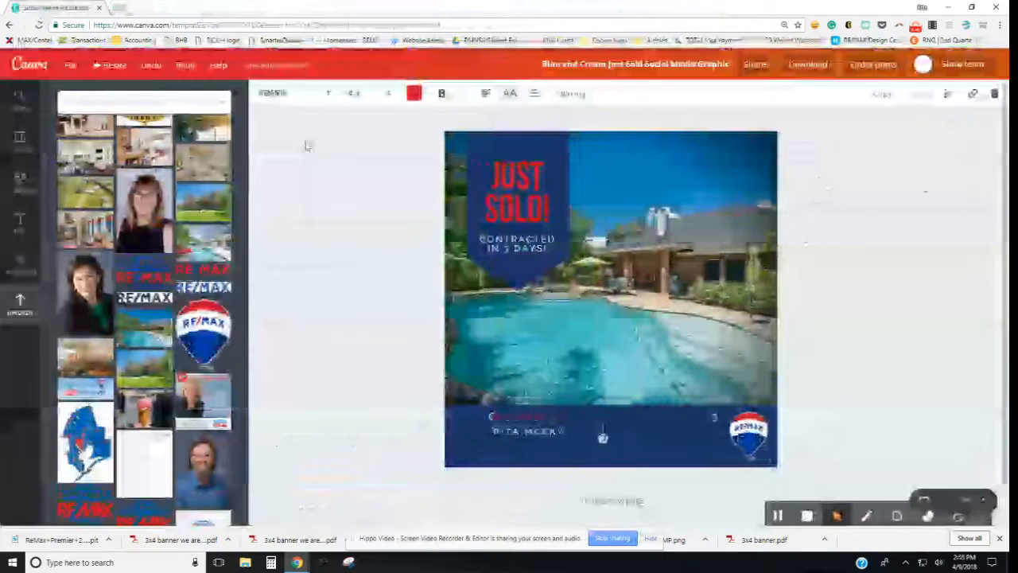
click(354, 93)
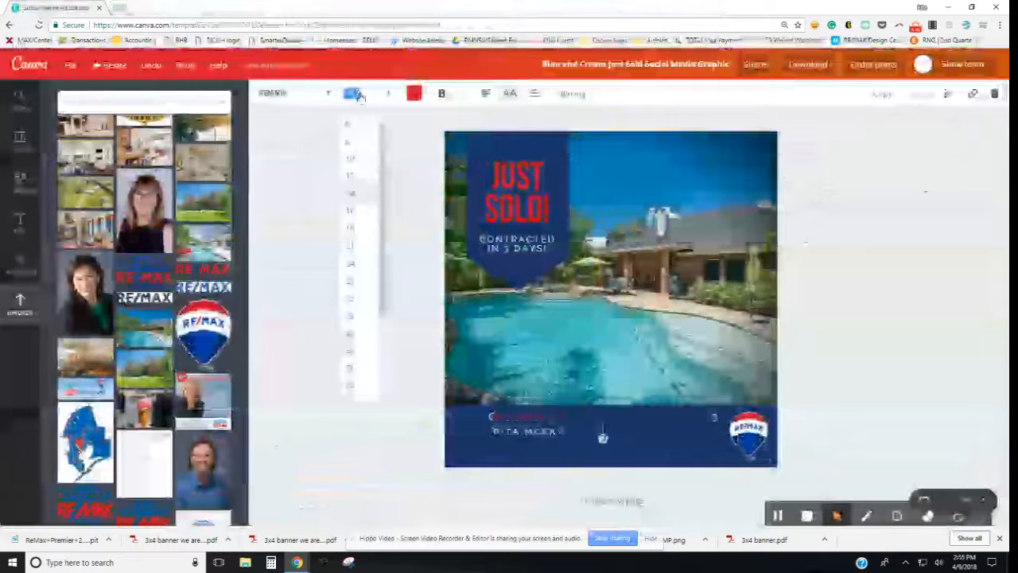
click(357, 318)
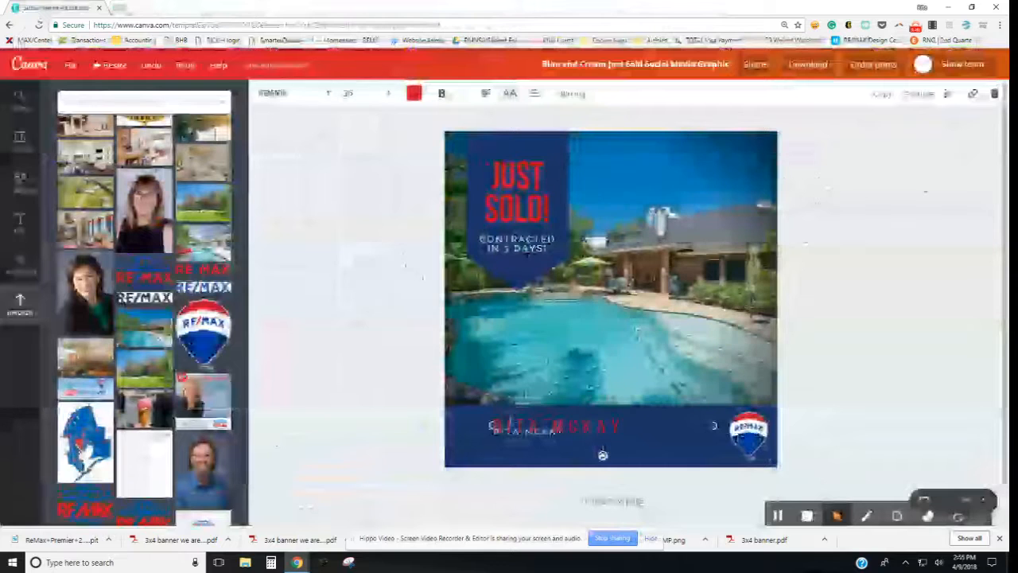
click(569, 93)
drag(660, 133, 641, 133)
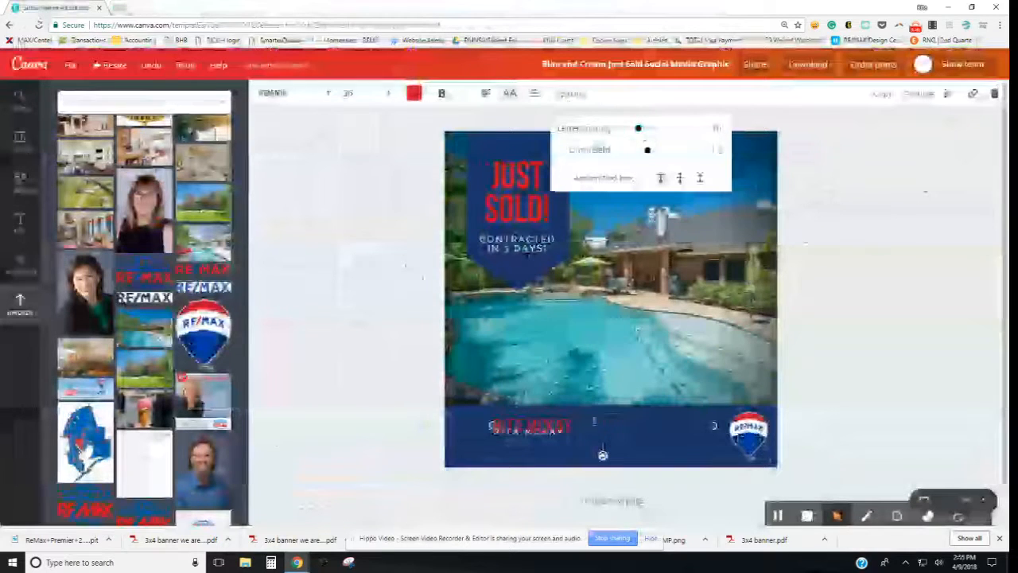
Step: Settle the red name in the footer and delete the duplicate white name line
drag(602, 411, 601, 404)
drag(603, 448, 603, 448)
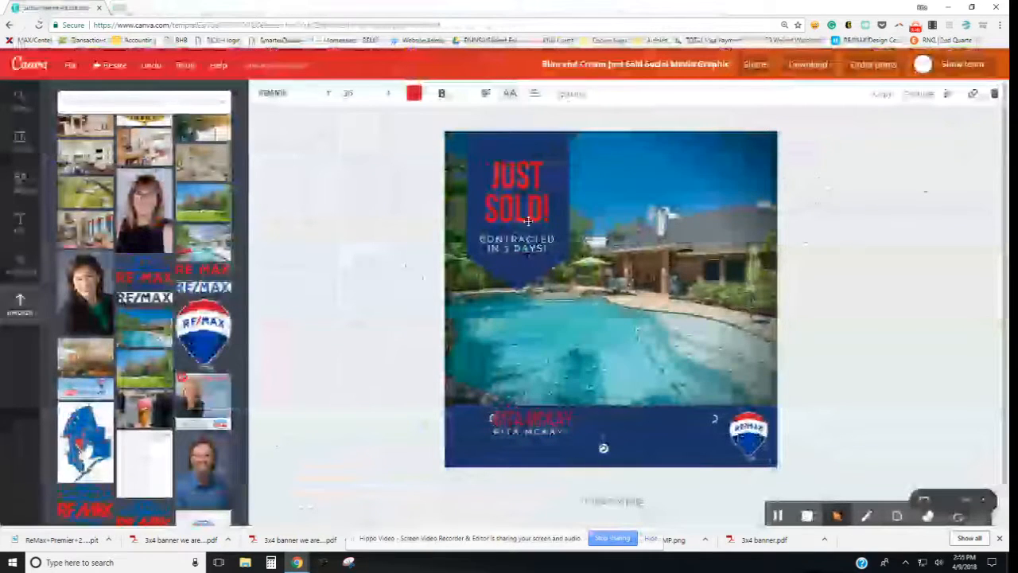
click(558, 432)
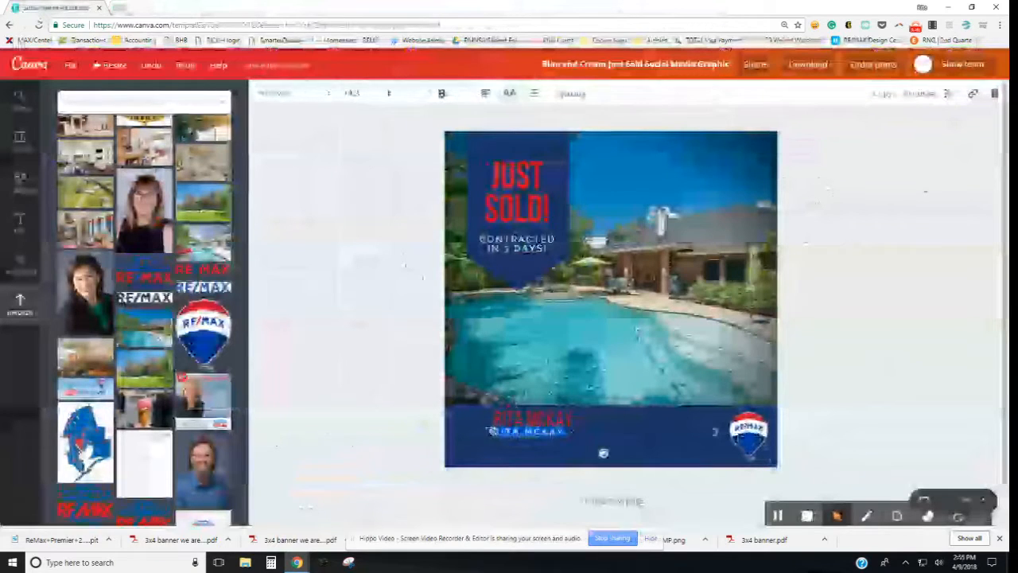
key(Delete)
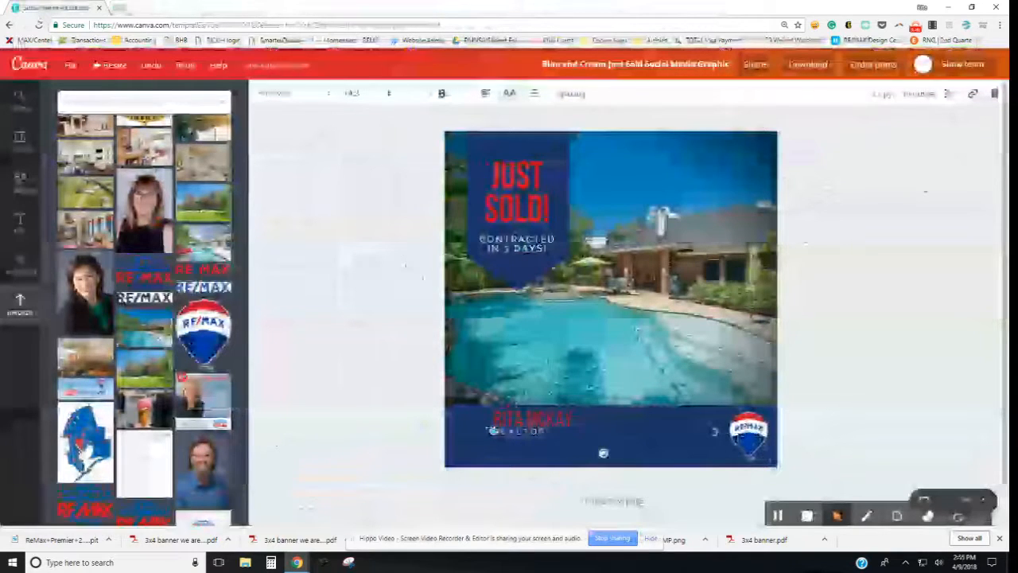
click(845, 376)
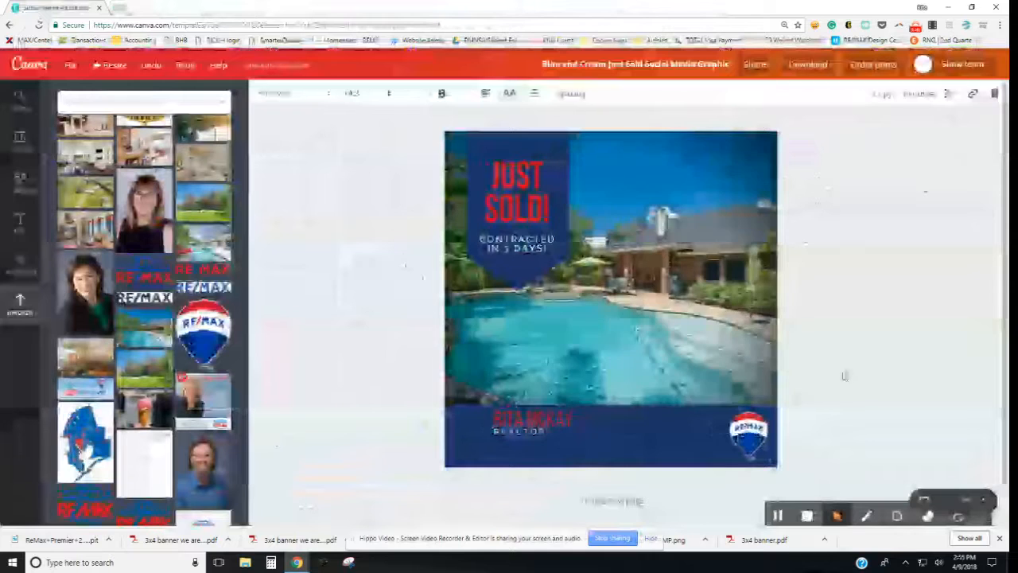
click(509, 435)
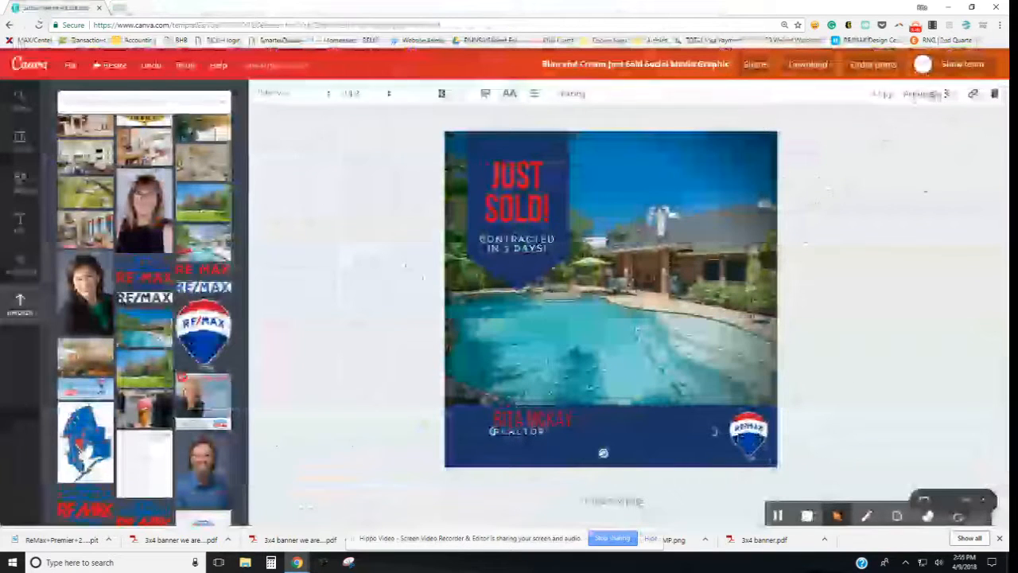
Step: Duplicate the REALTOR text and line up the copy beneath the original
click(889, 99)
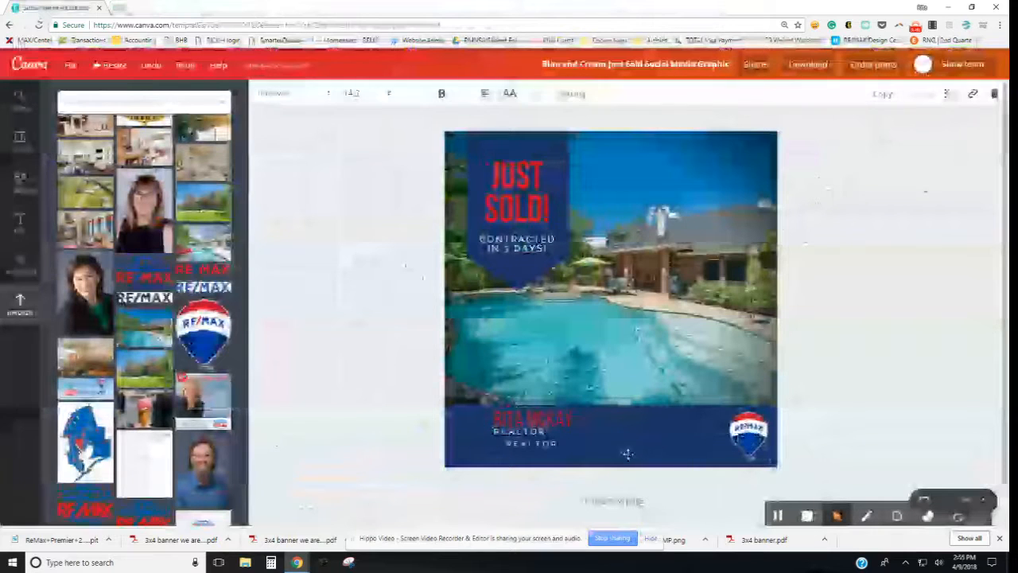
drag(620, 437, 609, 441)
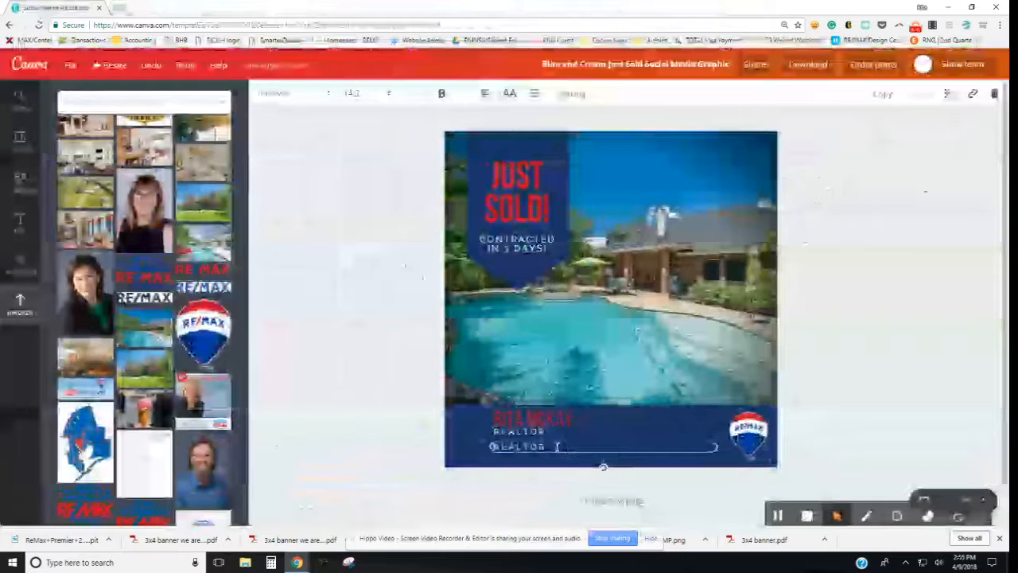
key(Escape)
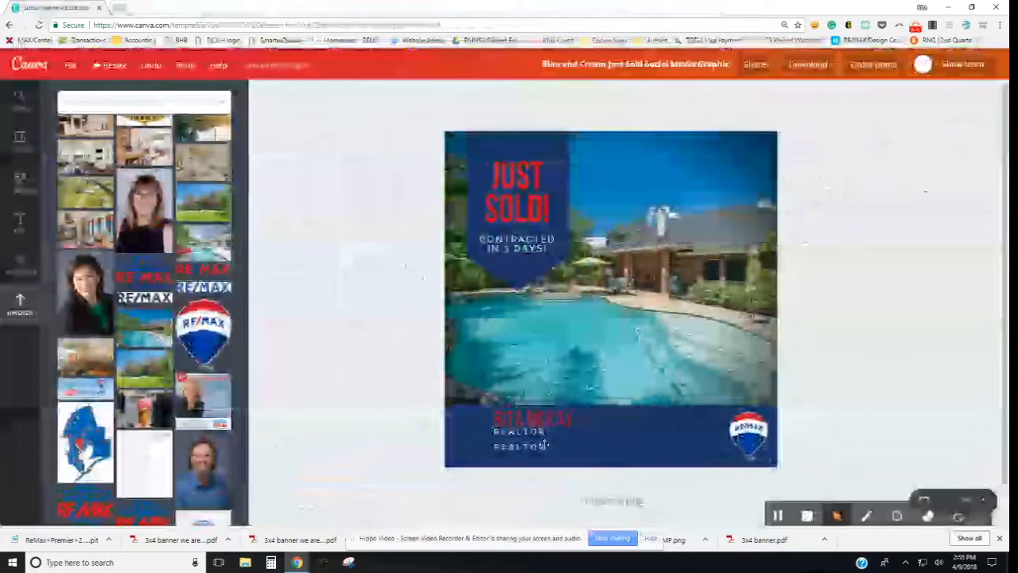
Step: Replace the copy's text with RE/MAX PREMIER and the brokerage phone, and shift REALTOR right
click(545, 444)
drag(545, 443, 493, 446)
key(BackSpace)
text(RE/MAX PREMIER)
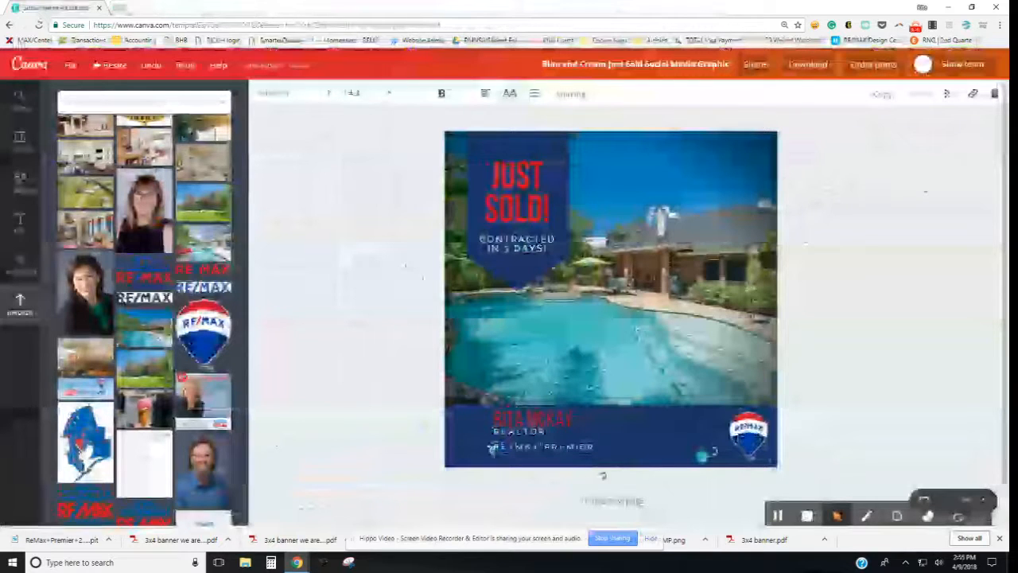
text(UP)
text(000)
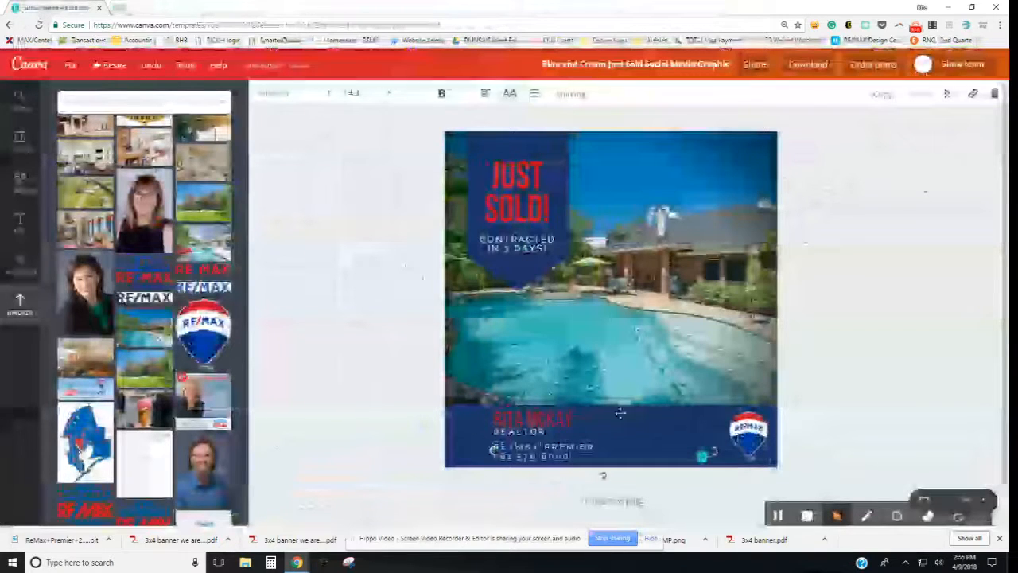
click(924, 404)
drag(544, 428, 629, 414)
Step: Place REALTOR right beside the agent's red name in the footer
click(792, 422)
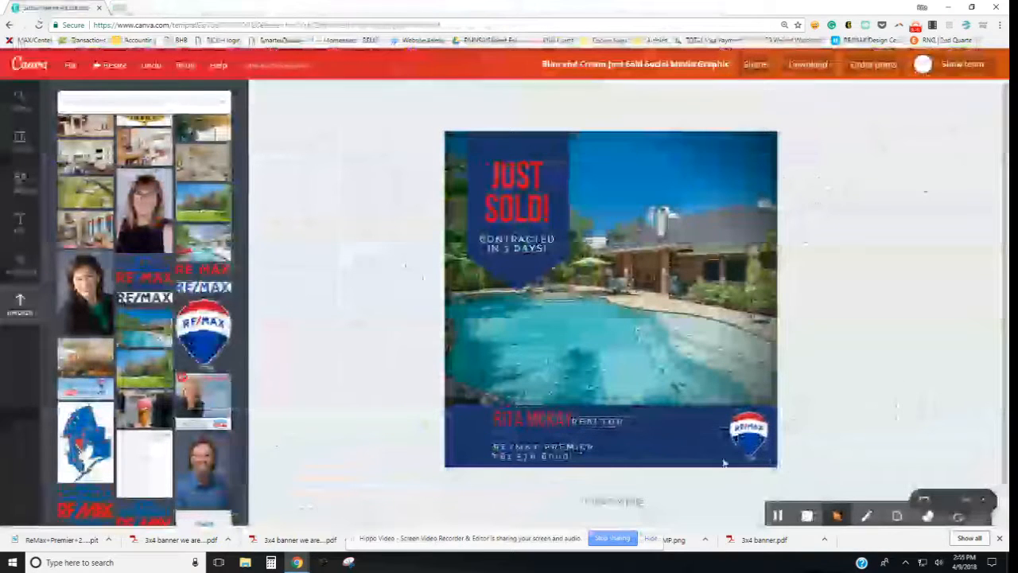
click(606, 421)
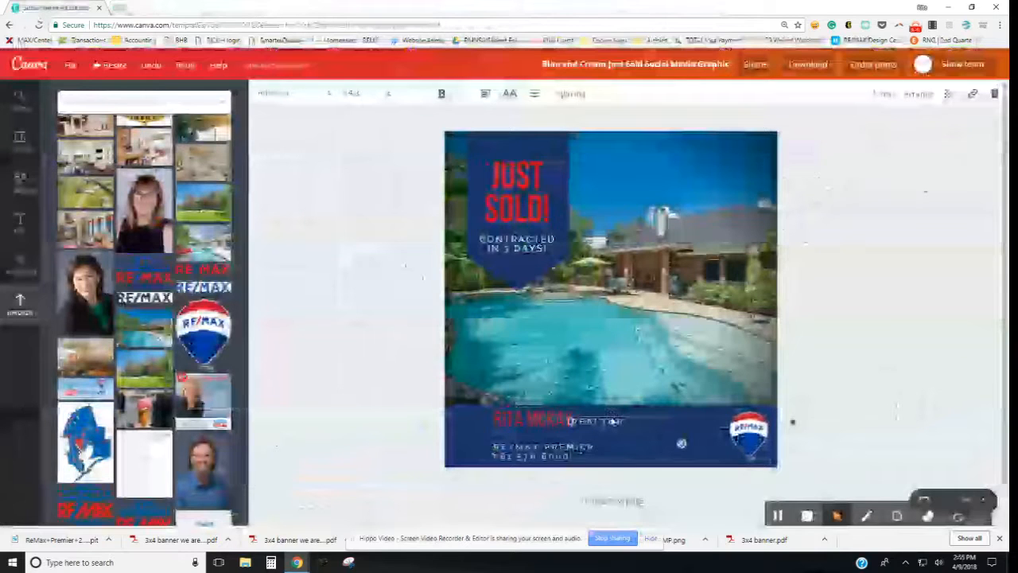
drag(607, 421, 616, 420)
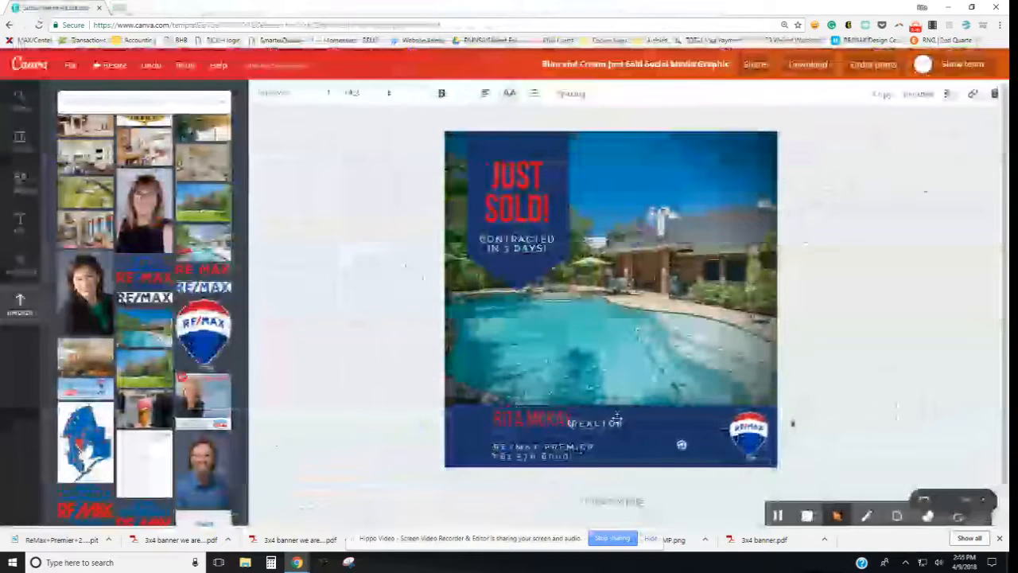
click(639, 475)
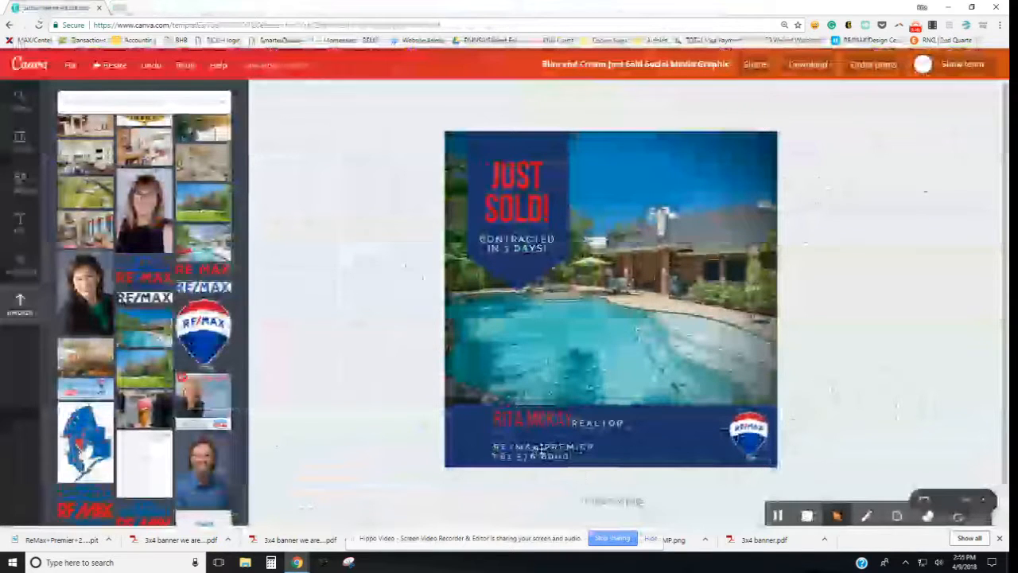
Step: Right-align the RE/MAX PREMIER block and narrow it toward the balloon logo side
click(539, 449)
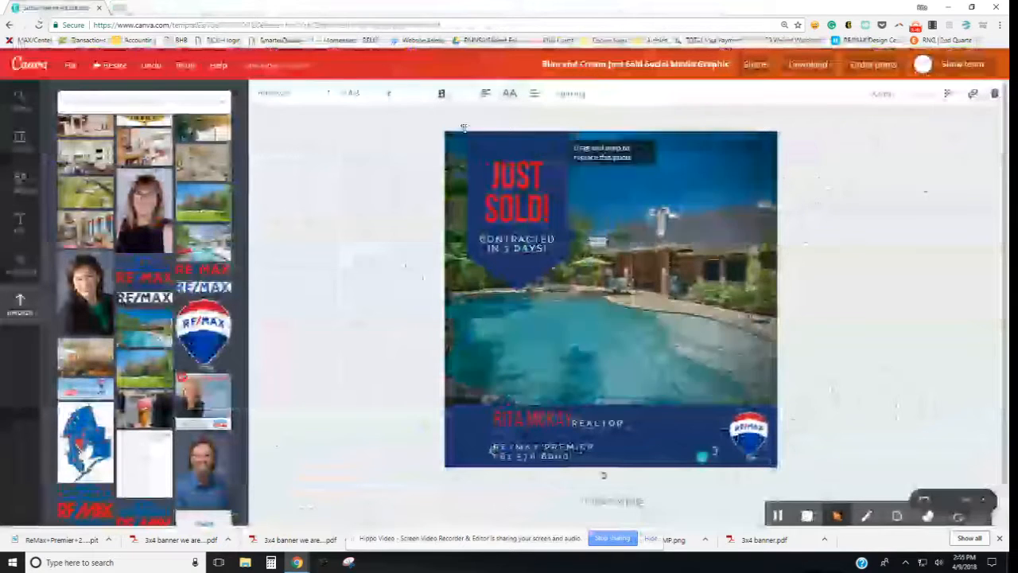
click(486, 95)
click(533, 129)
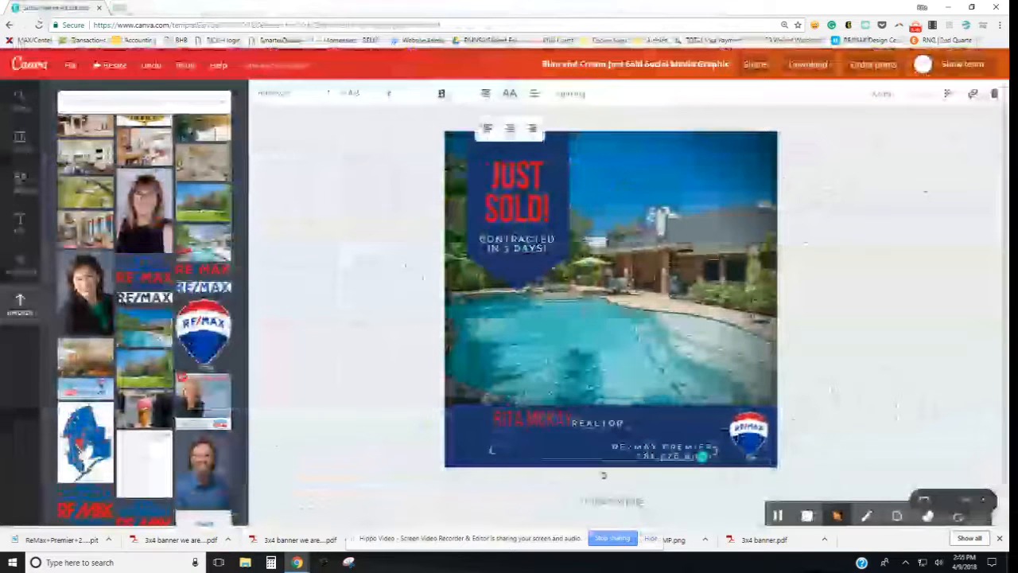
drag(720, 451, 738, 451)
click(803, 450)
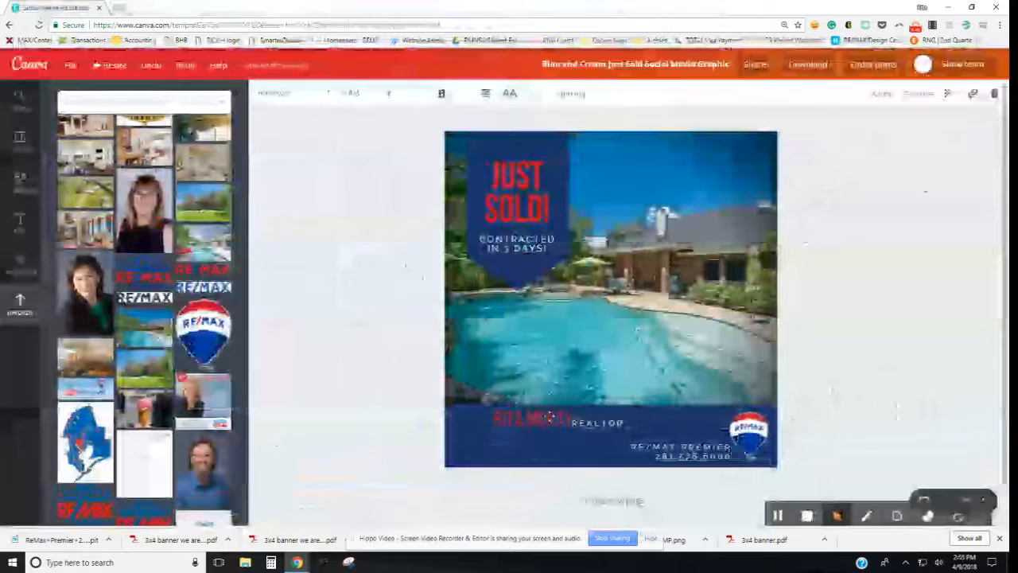
drag(499, 451, 624, 451)
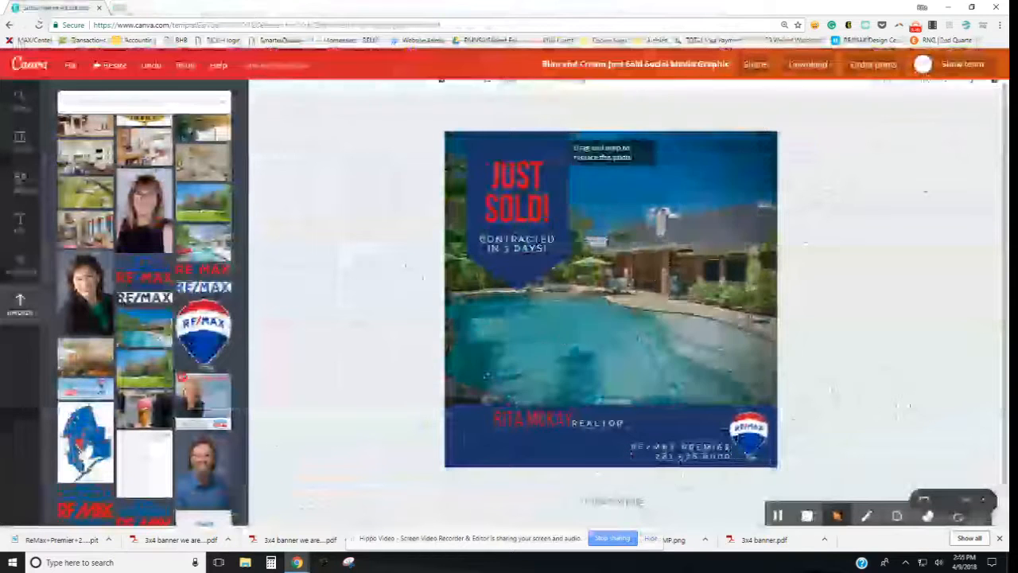
click(479, 429)
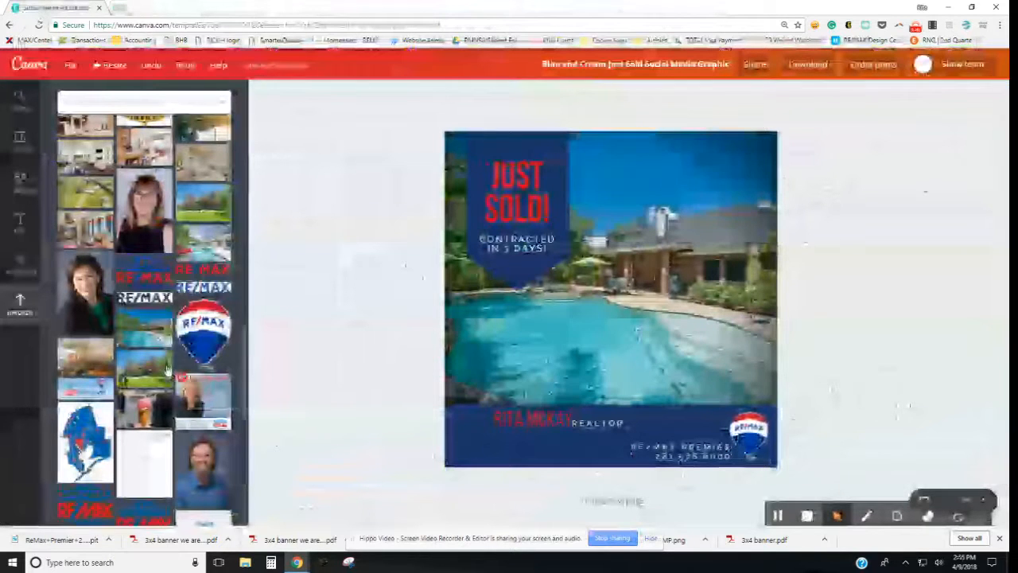
Step: Add the uploaded headshot, shrink it, and place it at the footer's left end before the red name
scroll(143, 318, down, 5)
scroll(168, 367, up, 10)
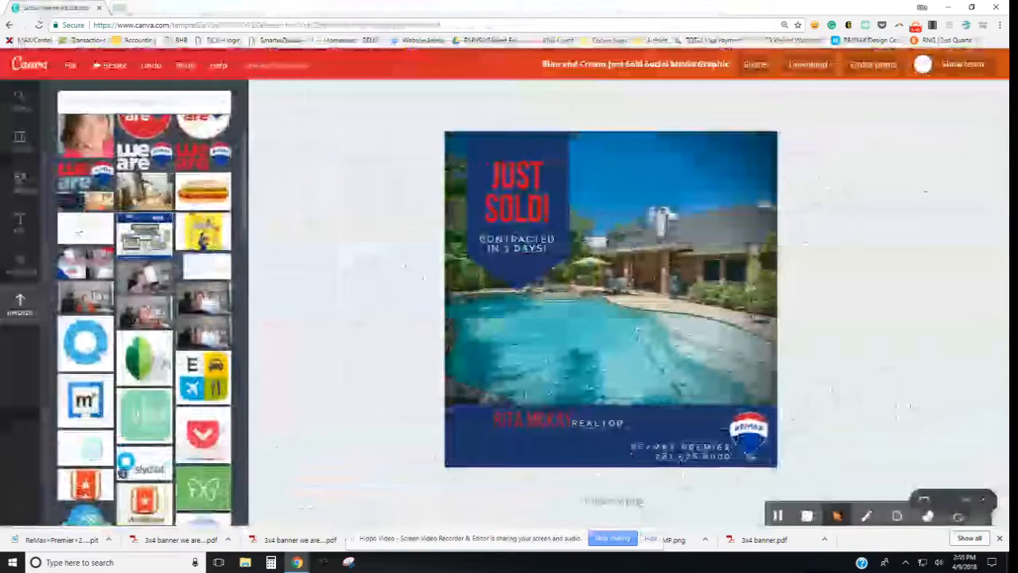
click(82, 327)
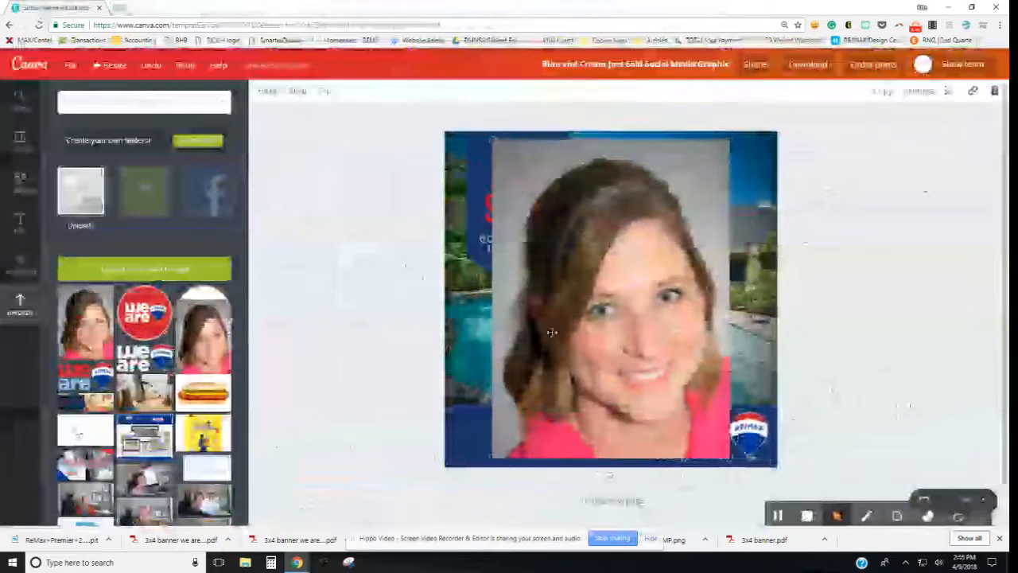
drag(491, 140, 677, 382)
drag(696, 415, 632, 431)
drag(523, 442, 469, 433)
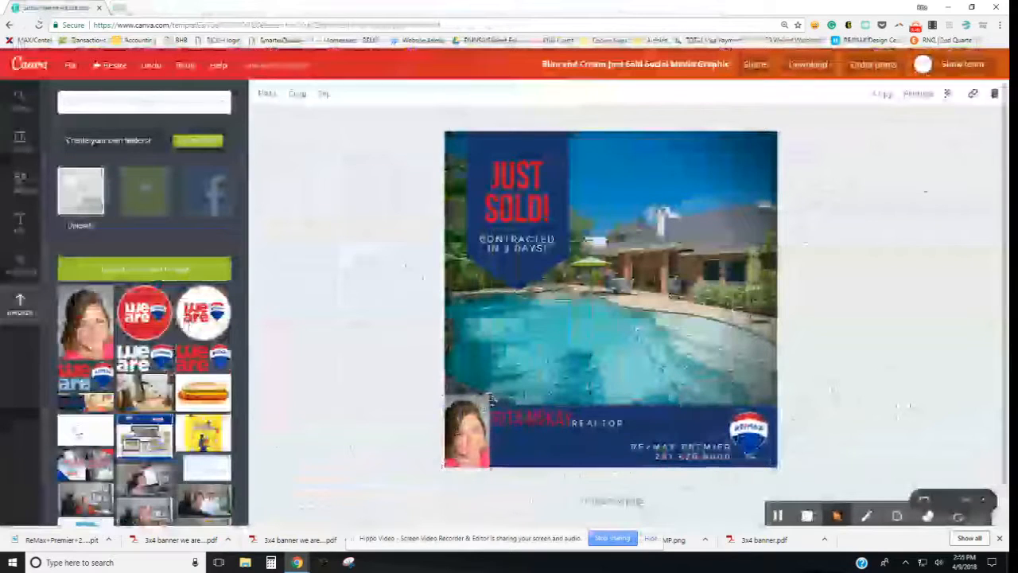
drag(486, 398, 486, 430)
click(426, 400)
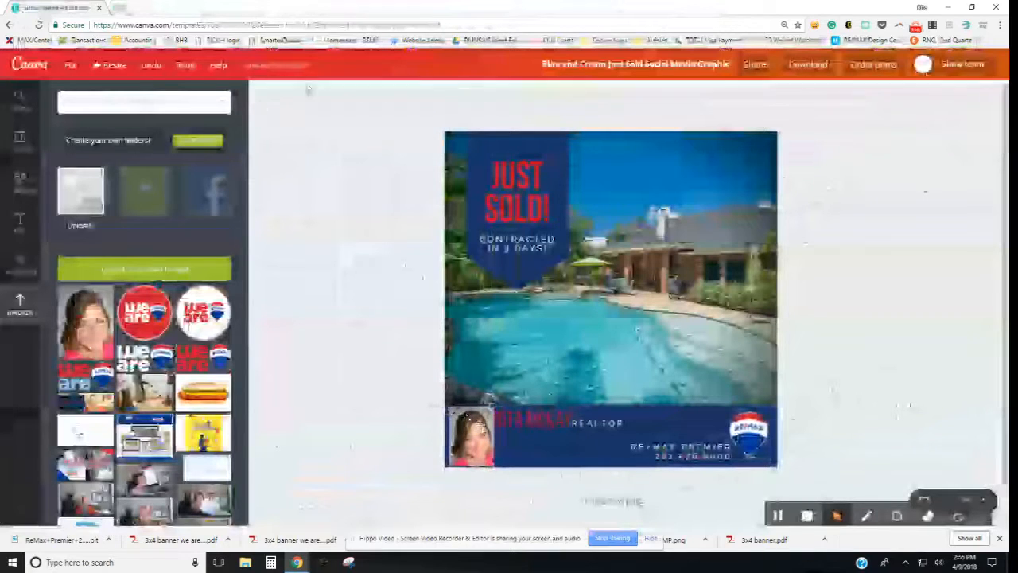
Step: Apply the greyscale filter preset to the small footer headshot photo
click(476, 429)
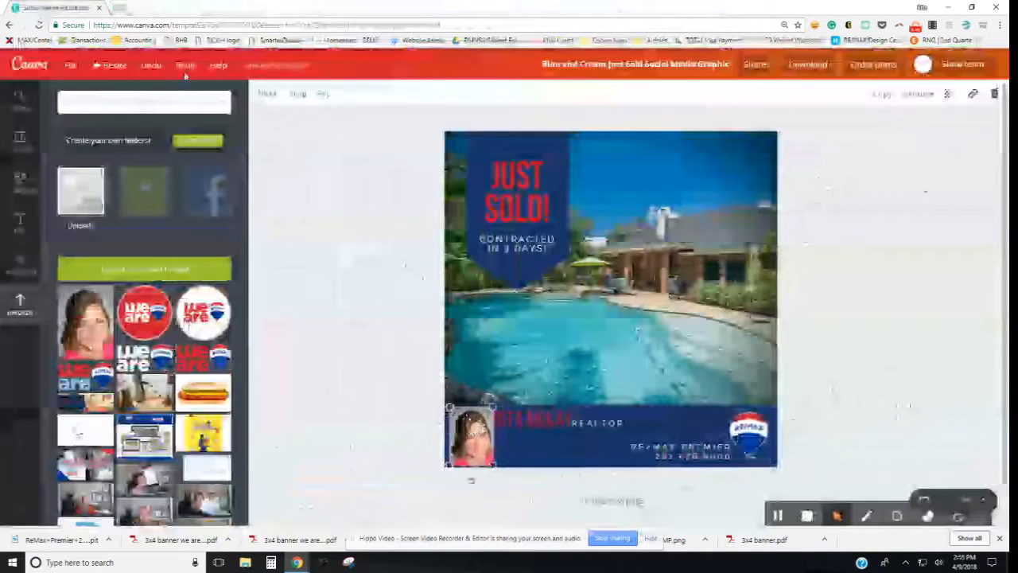
click(266, 103)
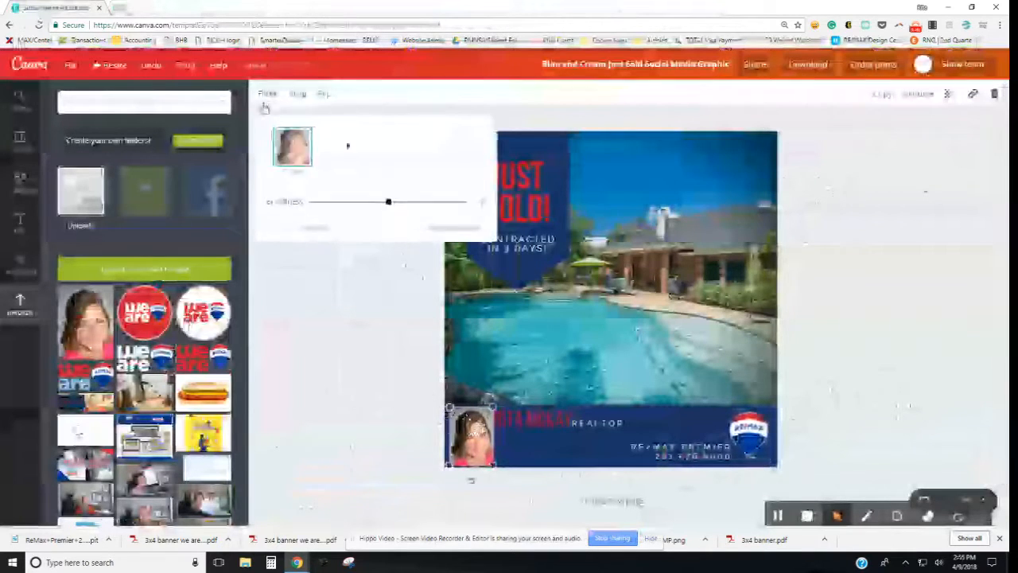
click(482, 149)
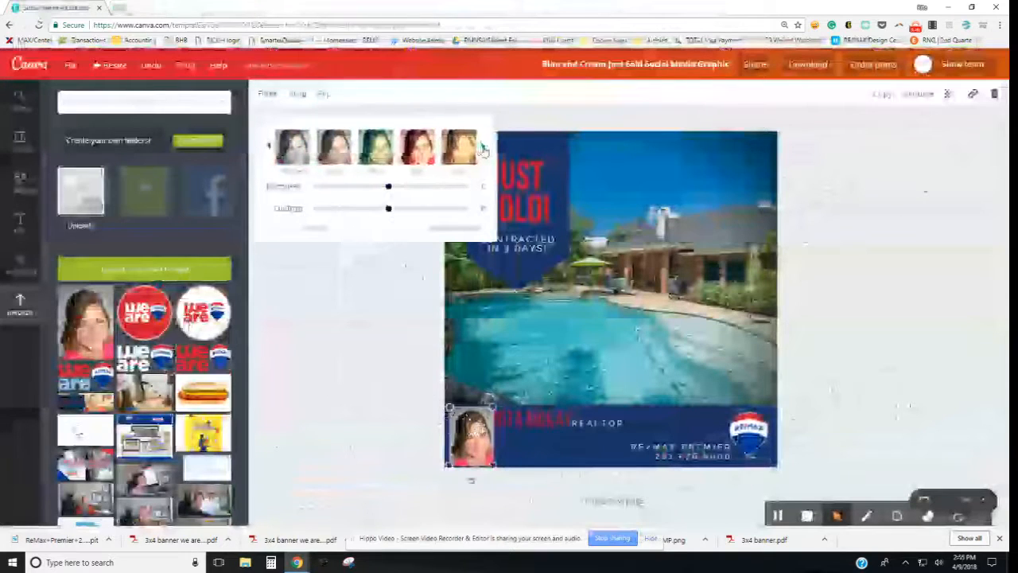
click(482, 149)
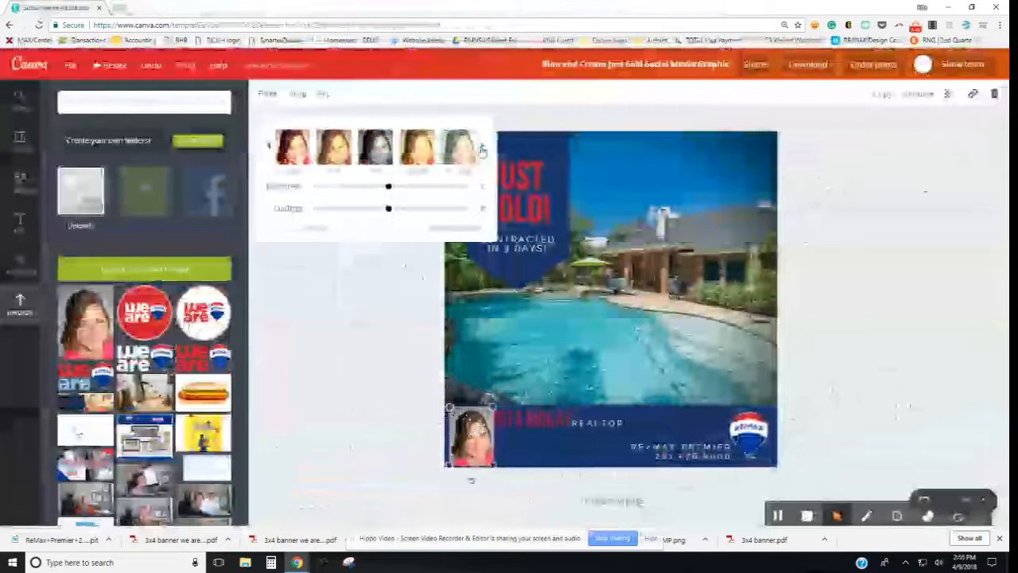
click(379, 151)
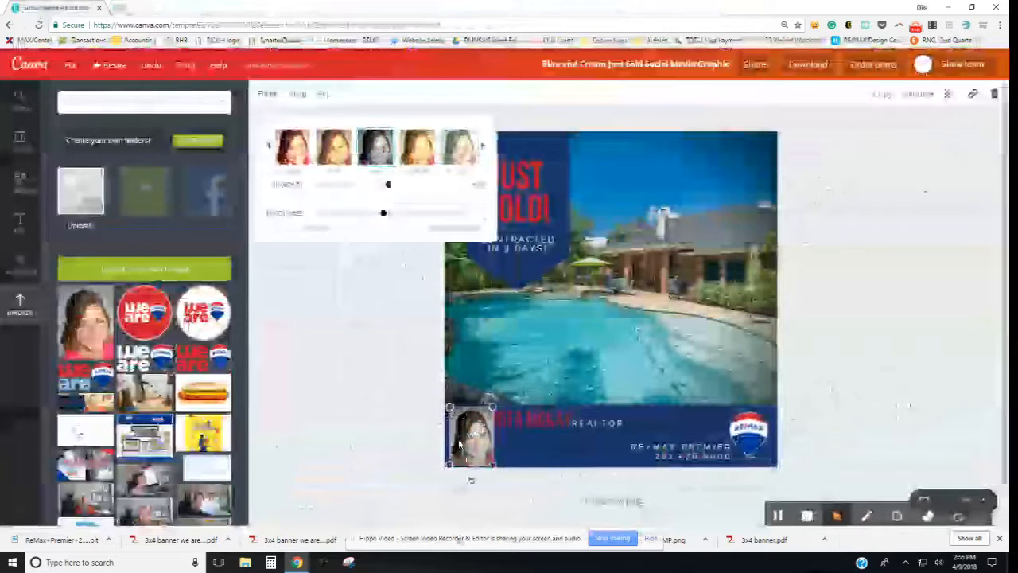
click(446, 410)
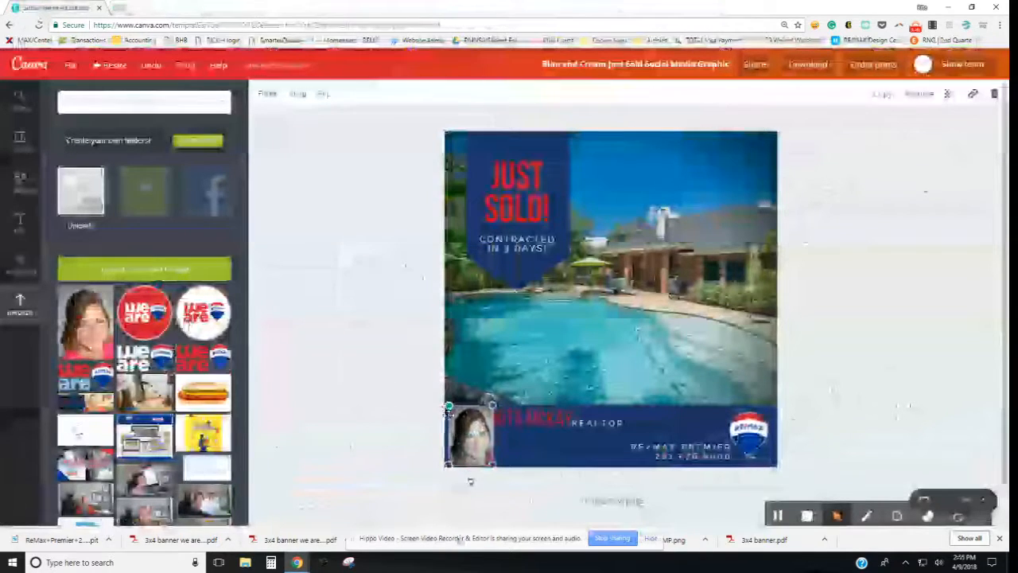
click(481, 475)
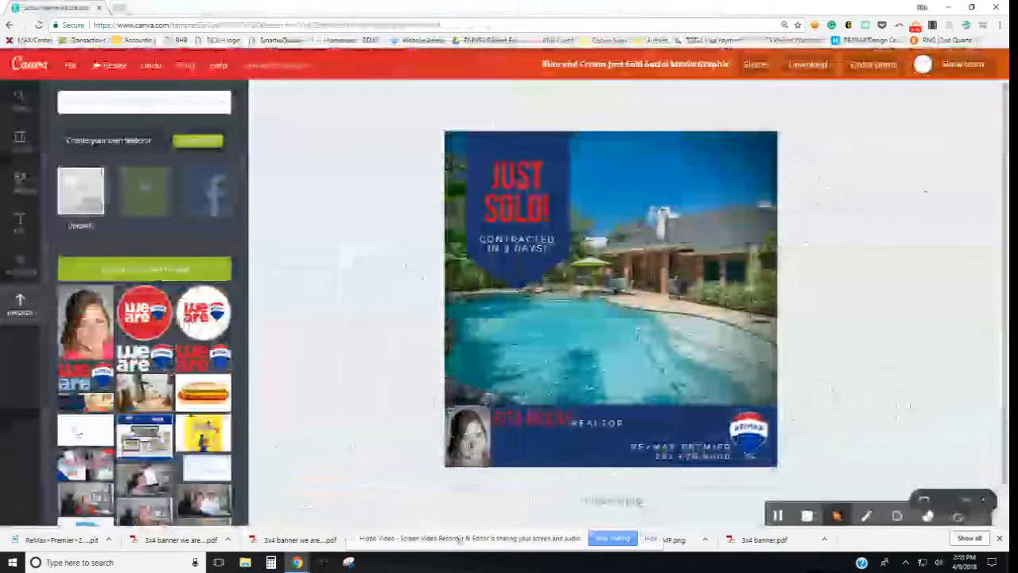
click(468, 444)
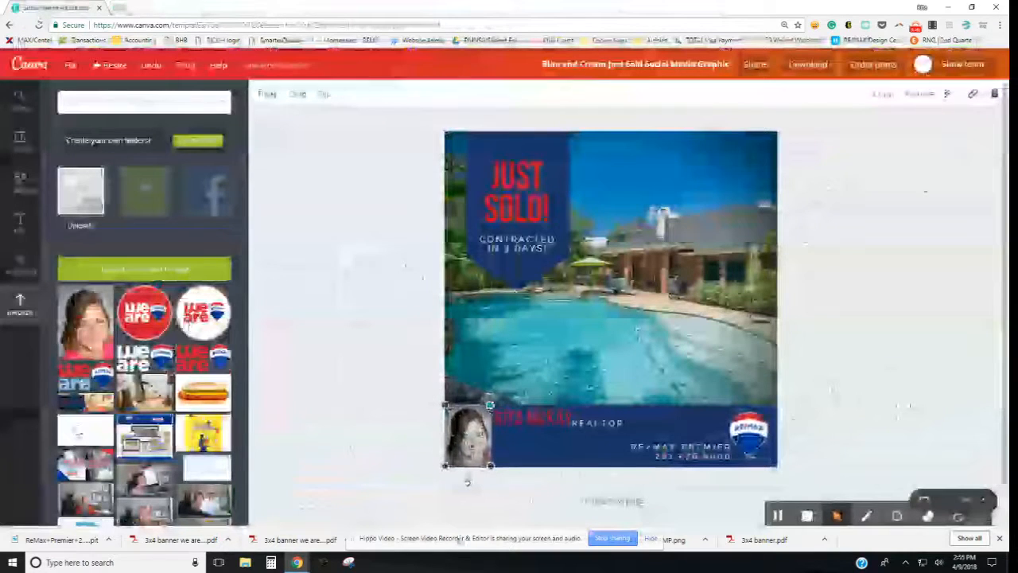
click(352, 461)
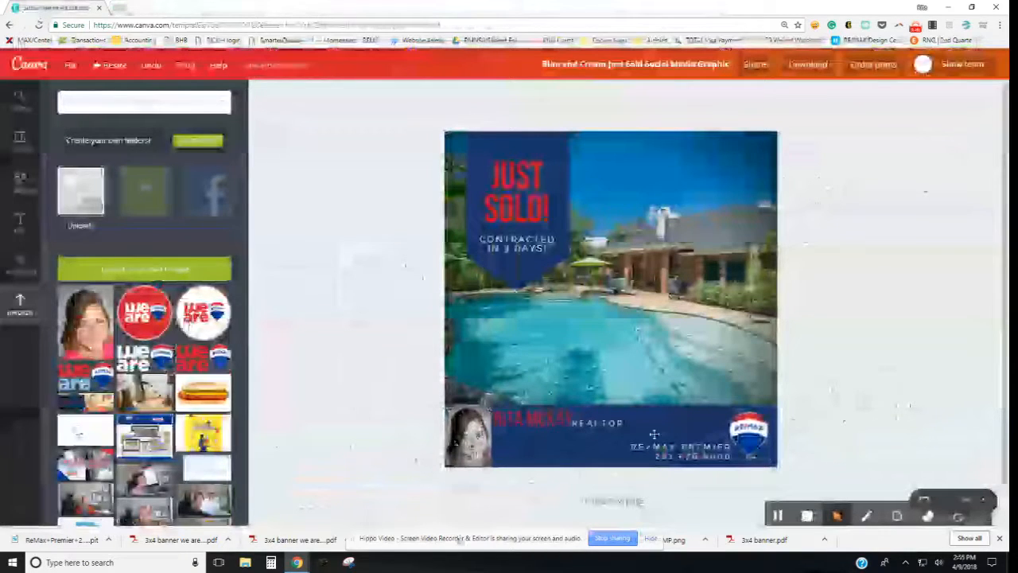
Step: Duplicate REALTOR under the agent's name and retype it as the cell phone number
click(592, 423)
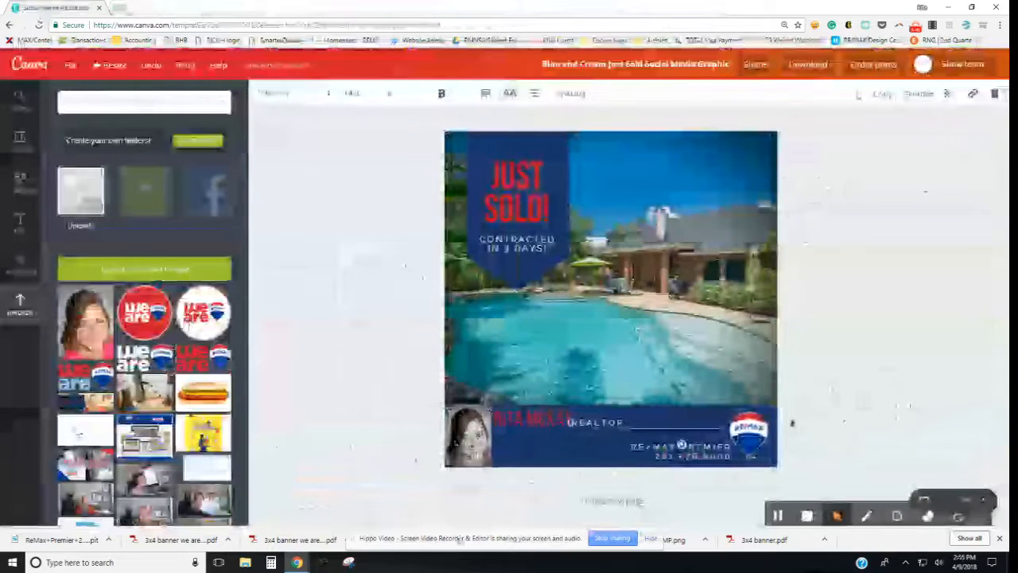
key(ctrl+d)
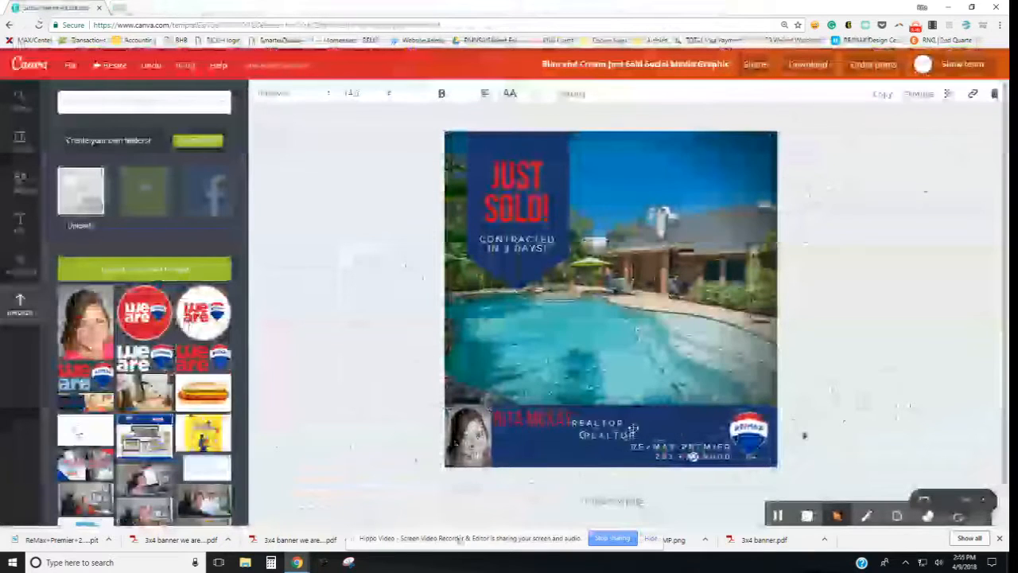
drag(632, 429, 545, 428)
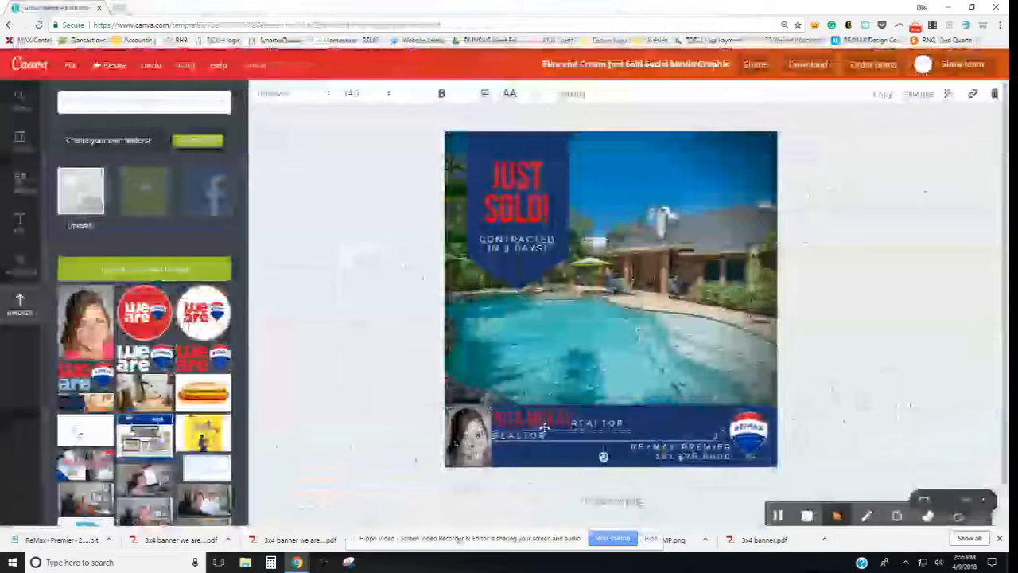
double_click(548, 433)
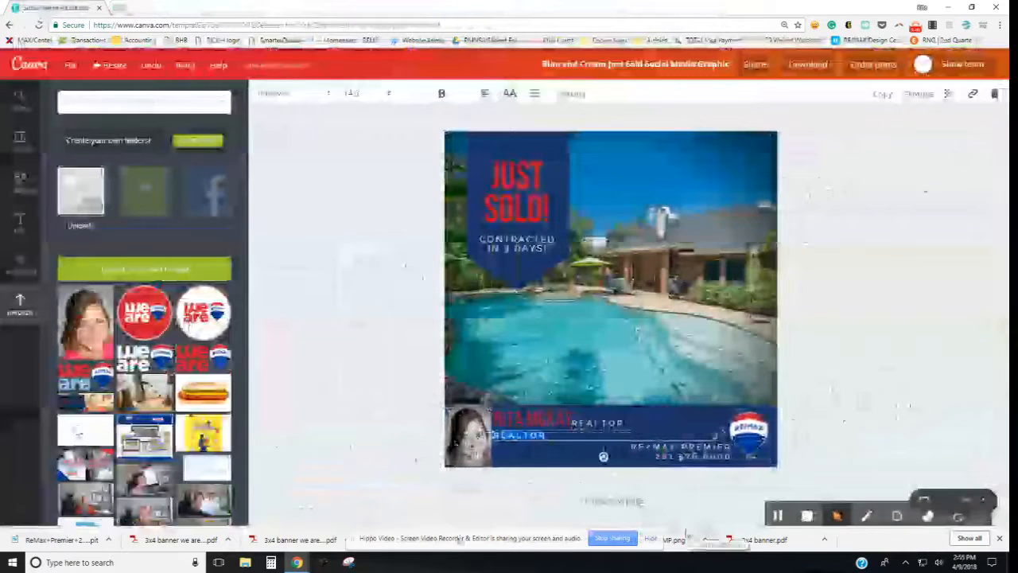
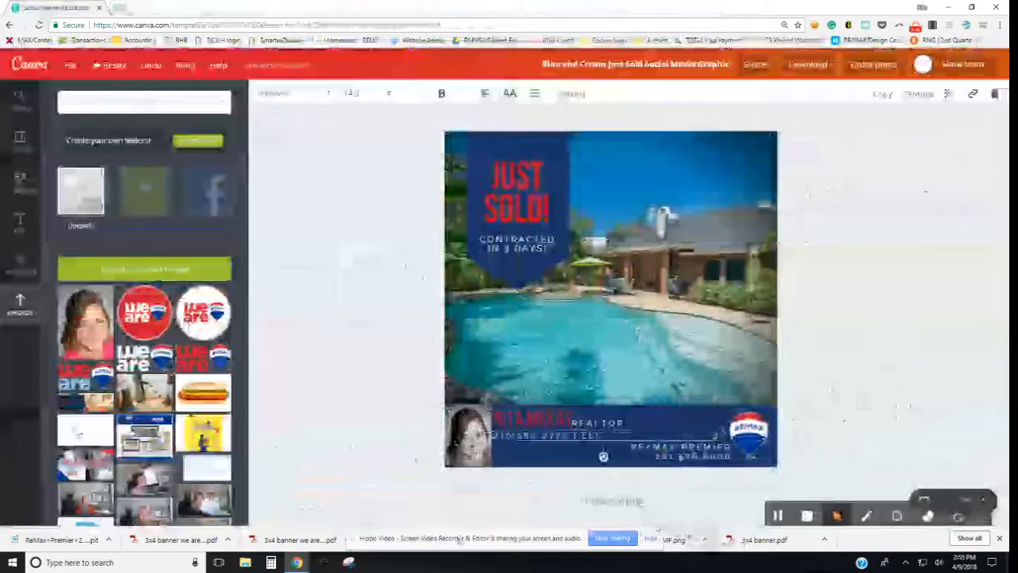
click(784, 403)
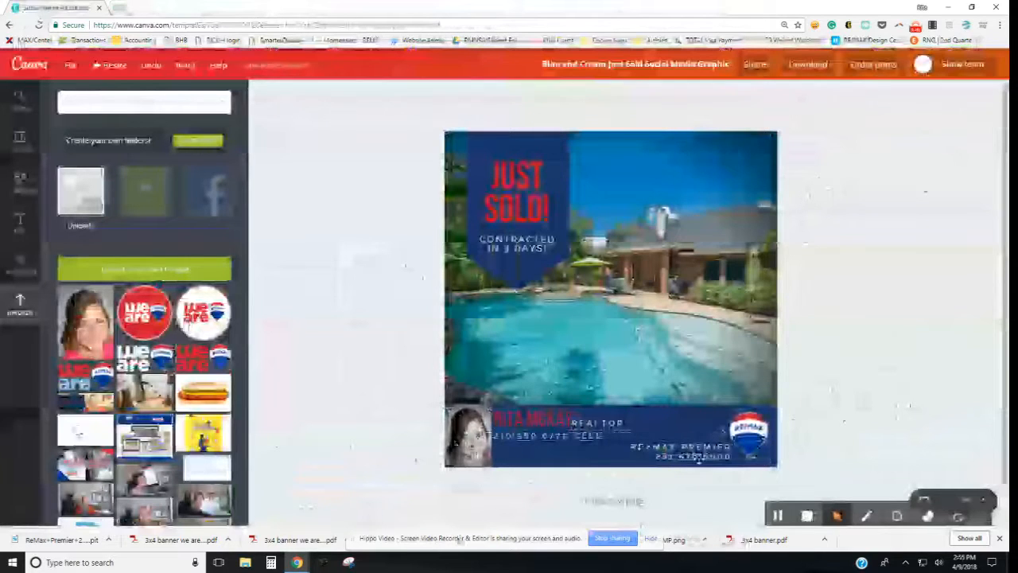
Step: Relabel the phone line's prefix as 'Cell', set font size 14, and nudge it up
click(576, 435)
double_click(590, 435)
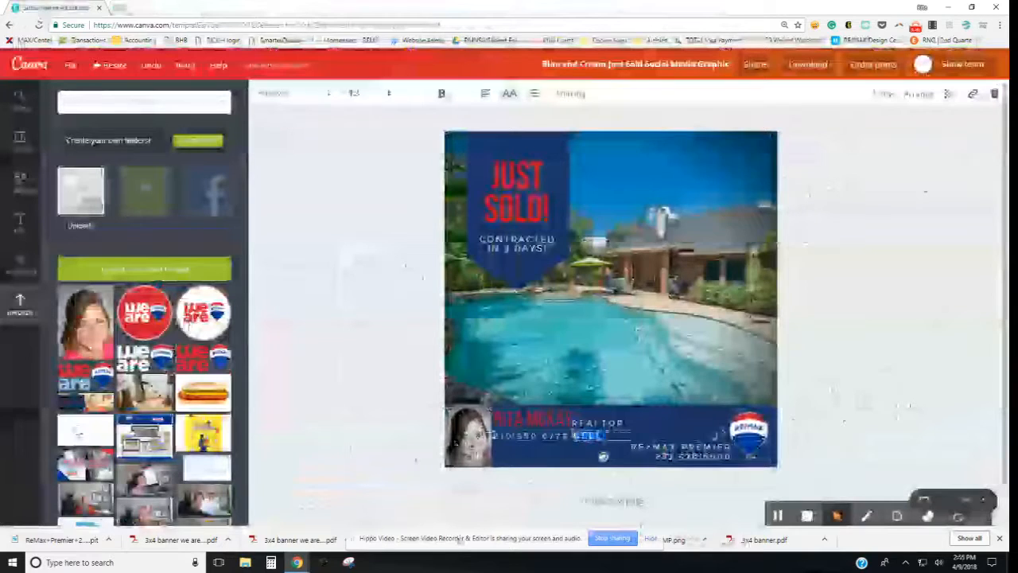
text(Cell)
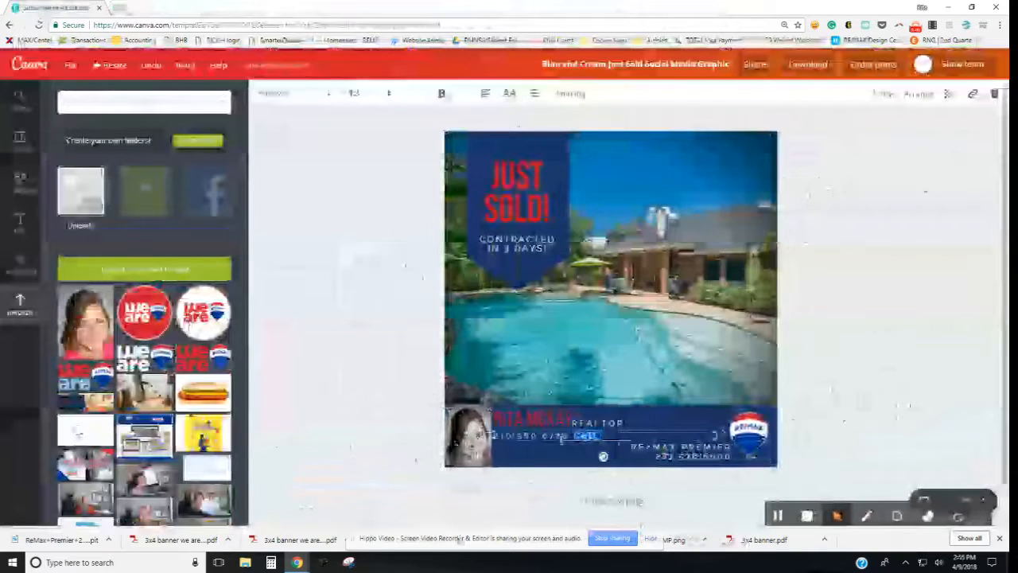
click(358, 95)
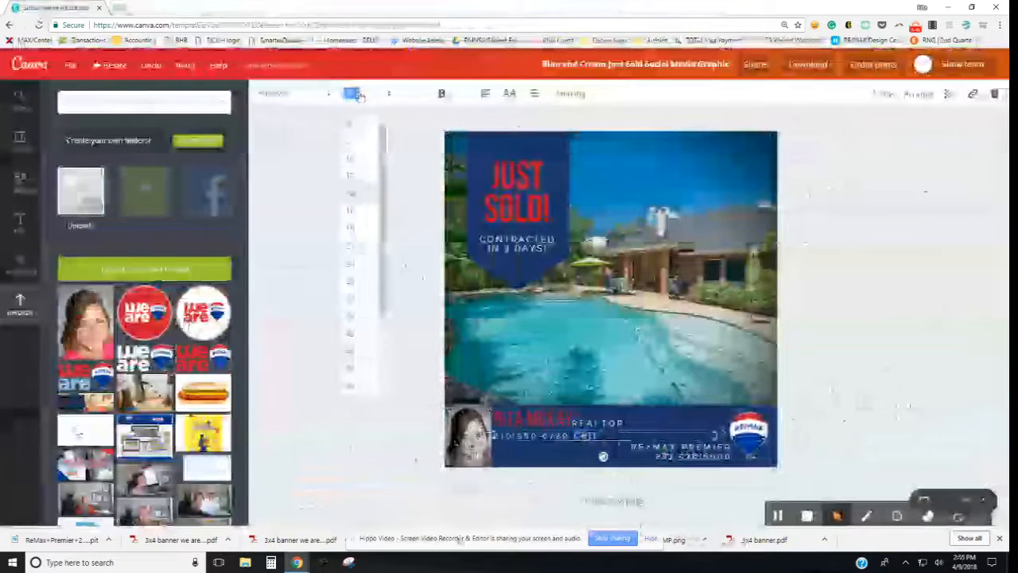
click(362, 228)
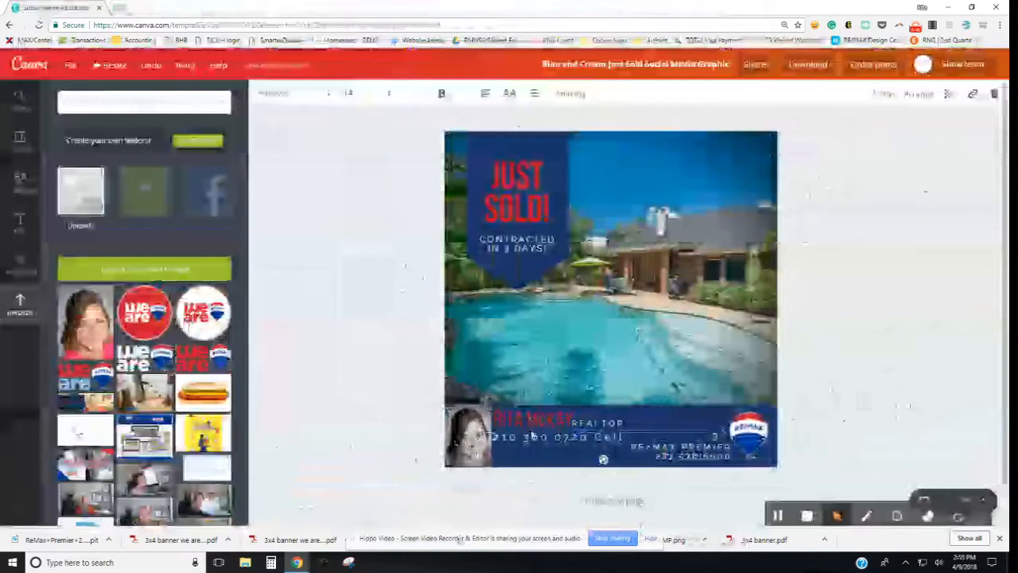
drag(531, 436, 532, 425)
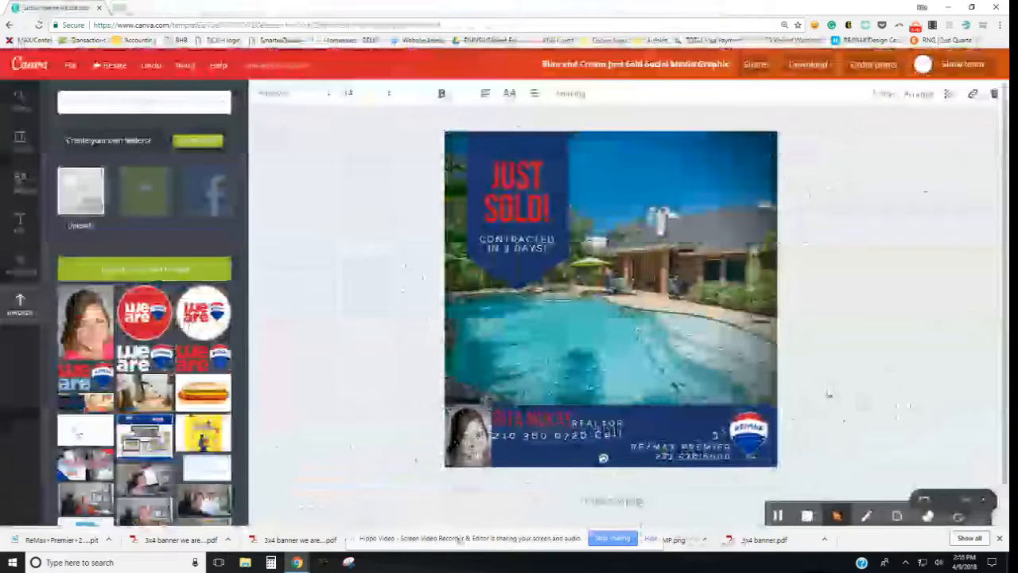
click(830, 395)
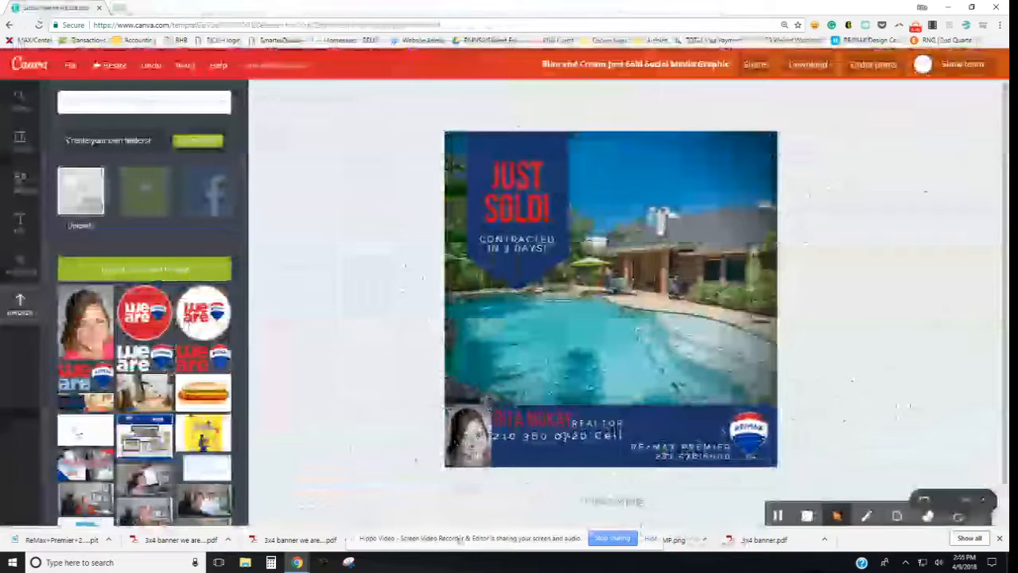
Step: Nudge the cell line up a touch and slightly tighten its letter spacing
click(603, 458)
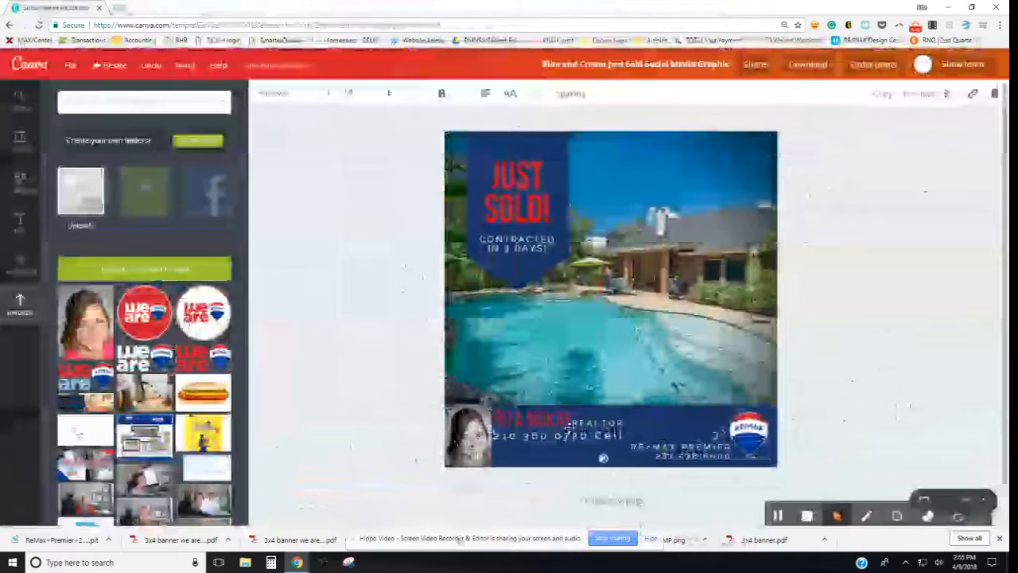
key(Up)
key(Up)
key(Up)
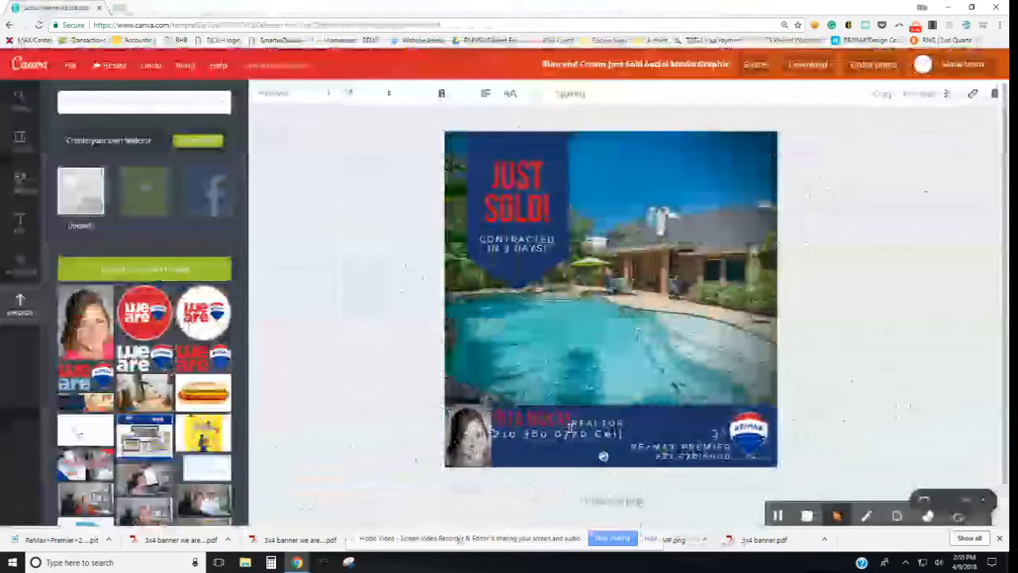
click(569, 94)
drag(656, 127, 651, 129)
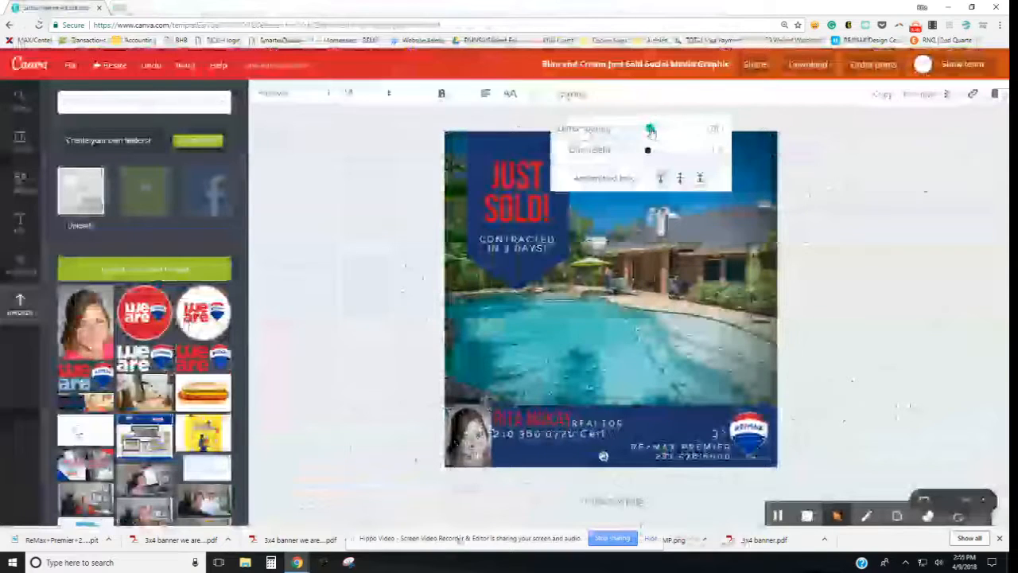
click(904, 387)
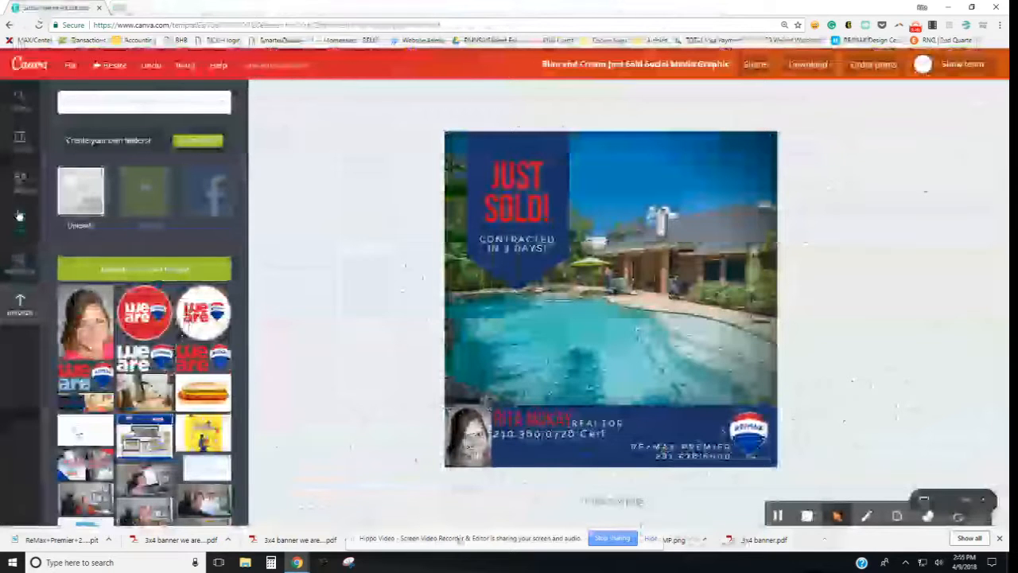
Step: Drop an 'Add a little bit of body text' box on the pool photo and erase its placeholder
click(20, 217)
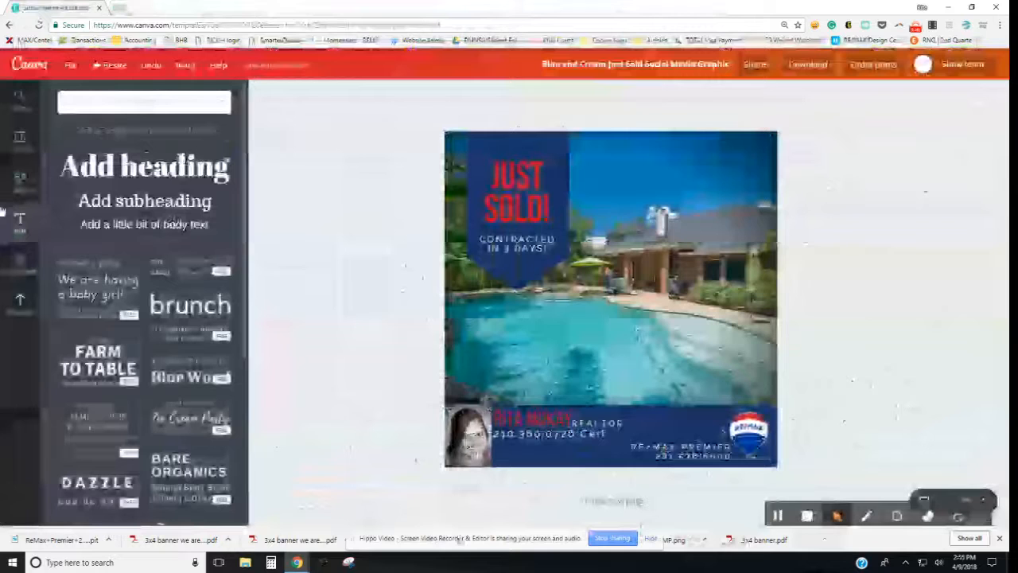
click(628, 305)
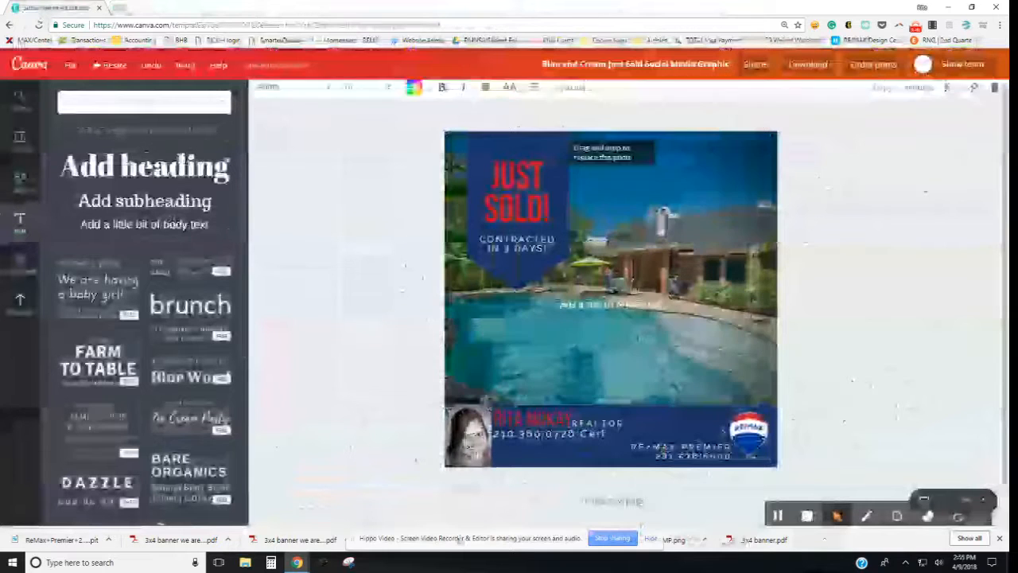
click(628, 304)
key(BackSpace)
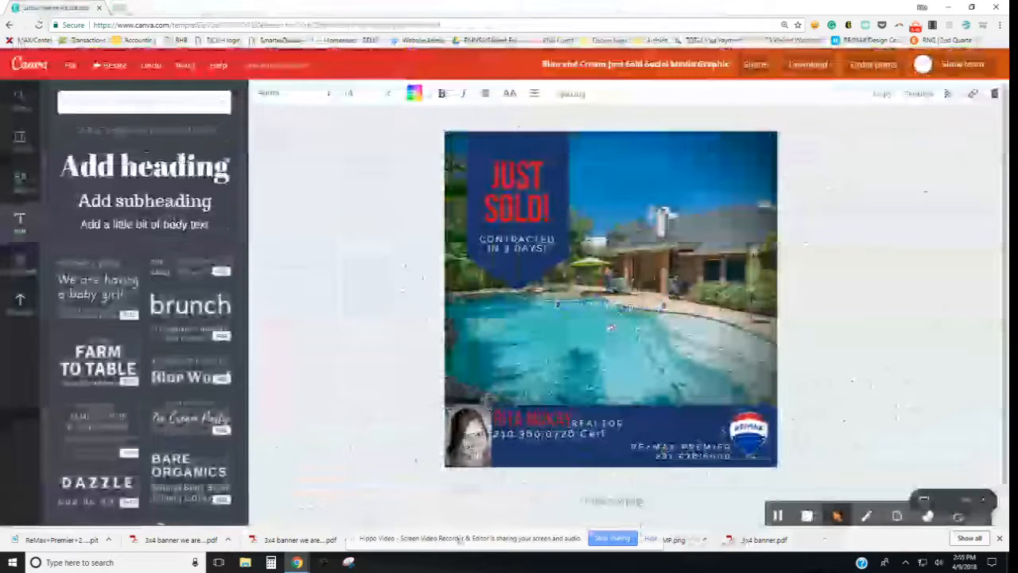
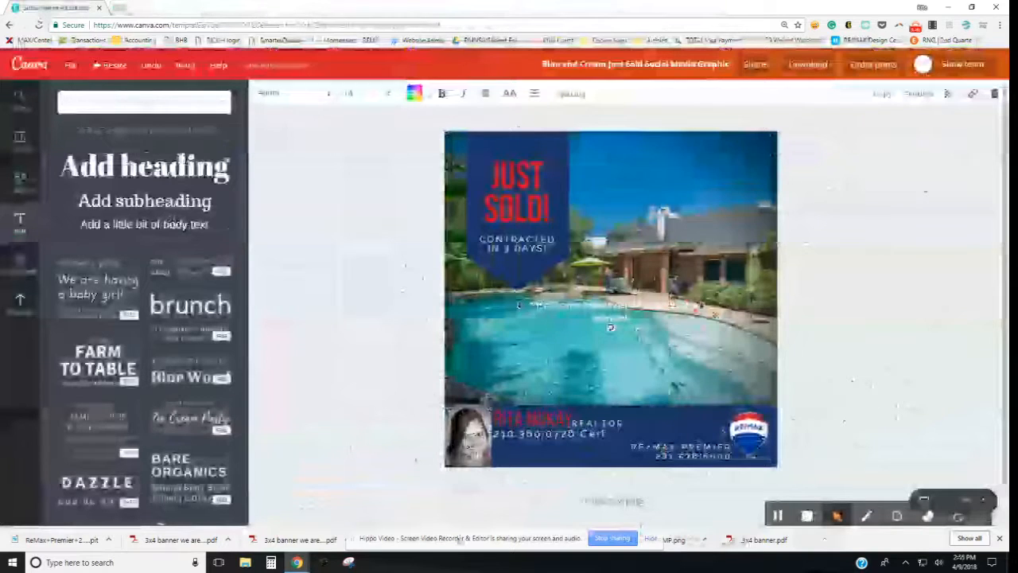
Step: Set the new text to a smaller Raleway size and raise the thin line to the photo's bottom edge
click(368, 97)
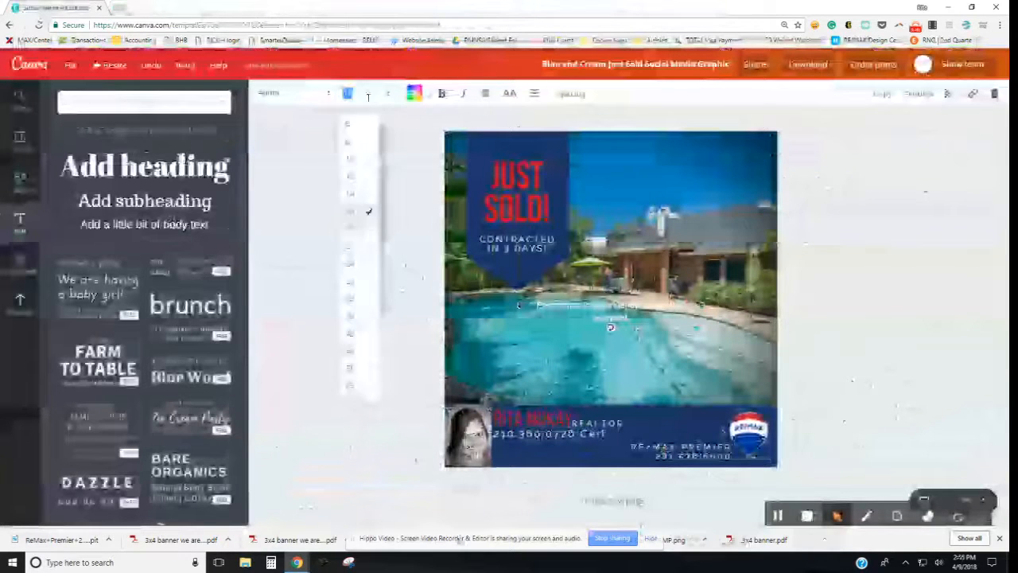
click(351, 151)
click(326, 97)
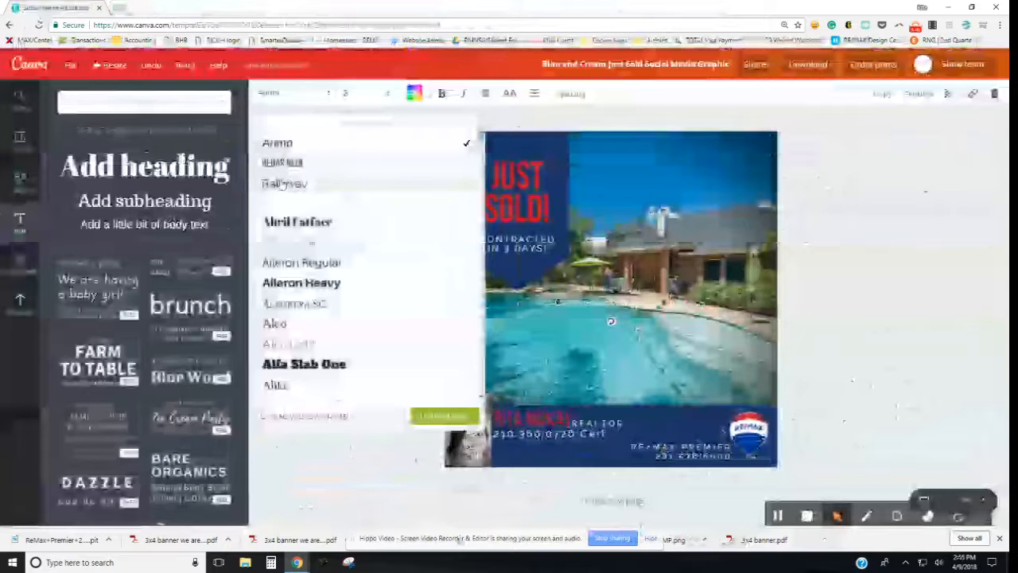
click(284, 184)
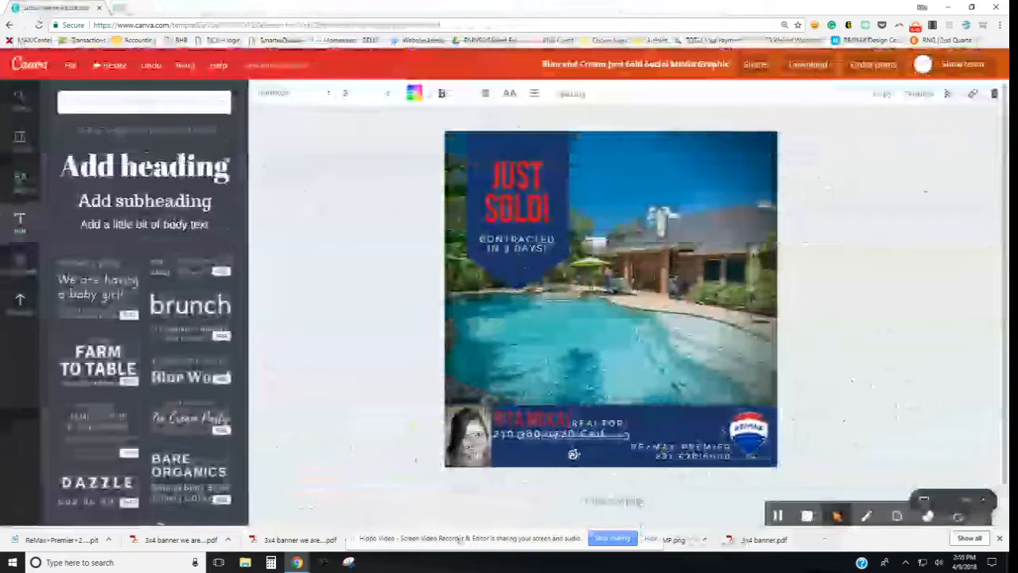
drag(593, 456, 761, 395)
click(834, 400)
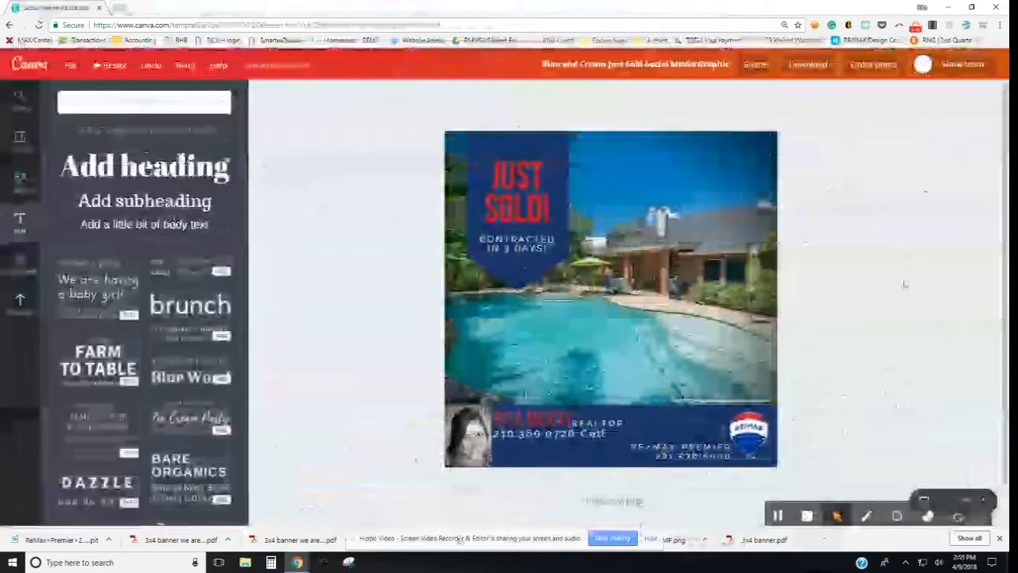
Step: Try the house-with-jeep upload in place of the pool photo, then undo to keep the pool photo
scroll(905, 284, down, 1)
scroll(902, 284, down, 1)
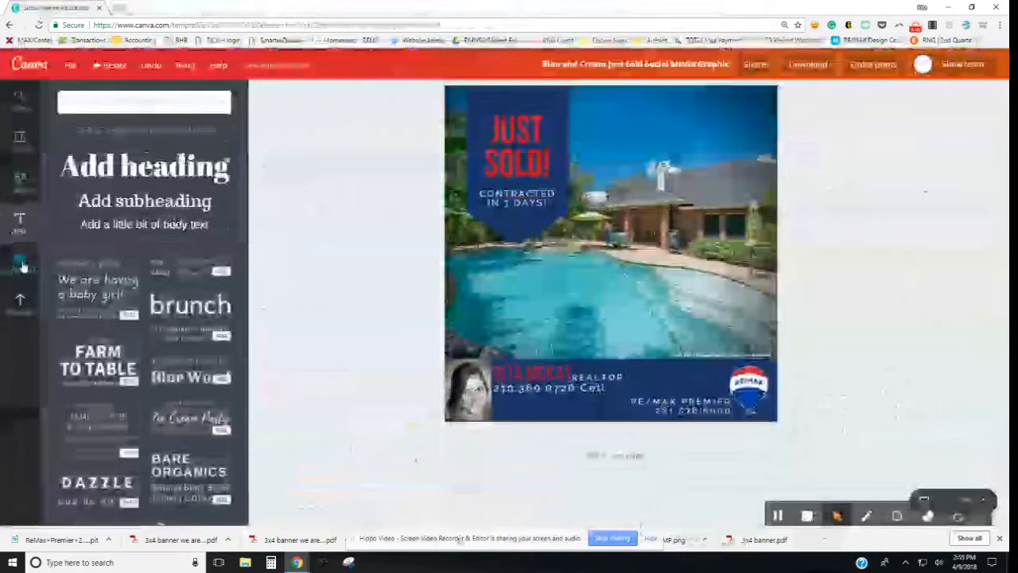
click(18, 306)
scroll(137, 383, down, 6)
scroll(137, 383, down, 3)
scroll(127, 325, up, 2)
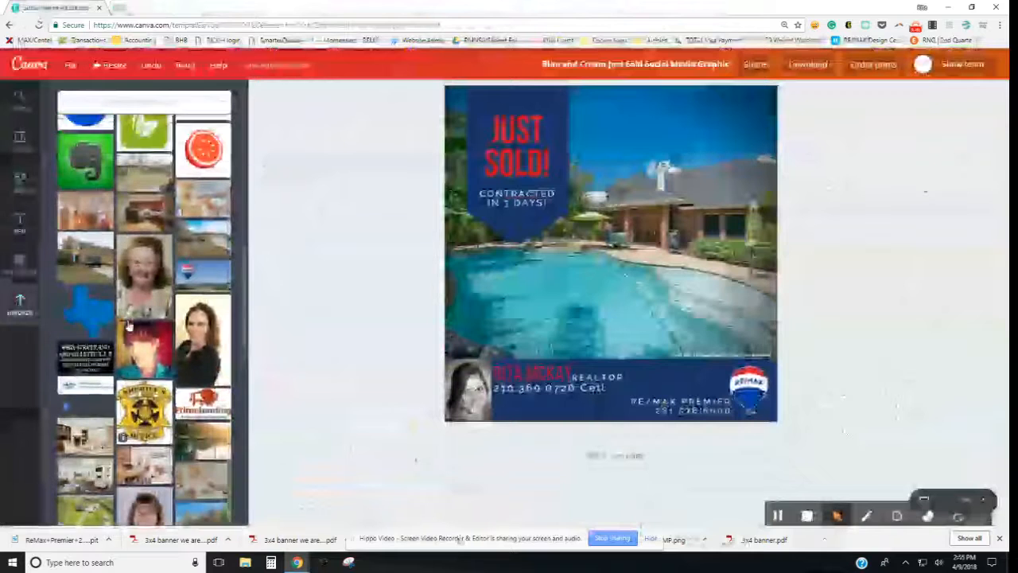
drag(85, 257, 476, 271)
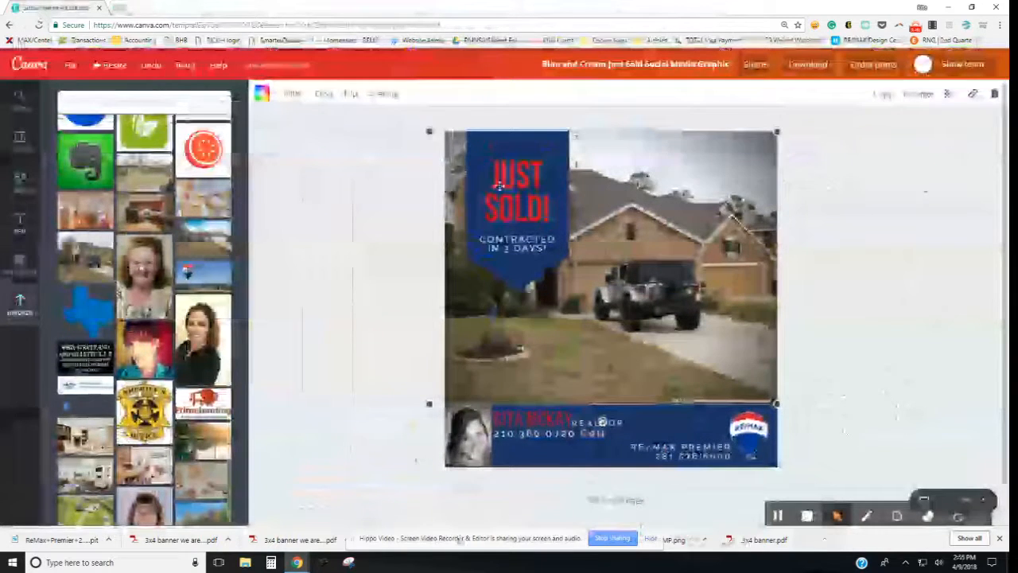
click(513, 241)
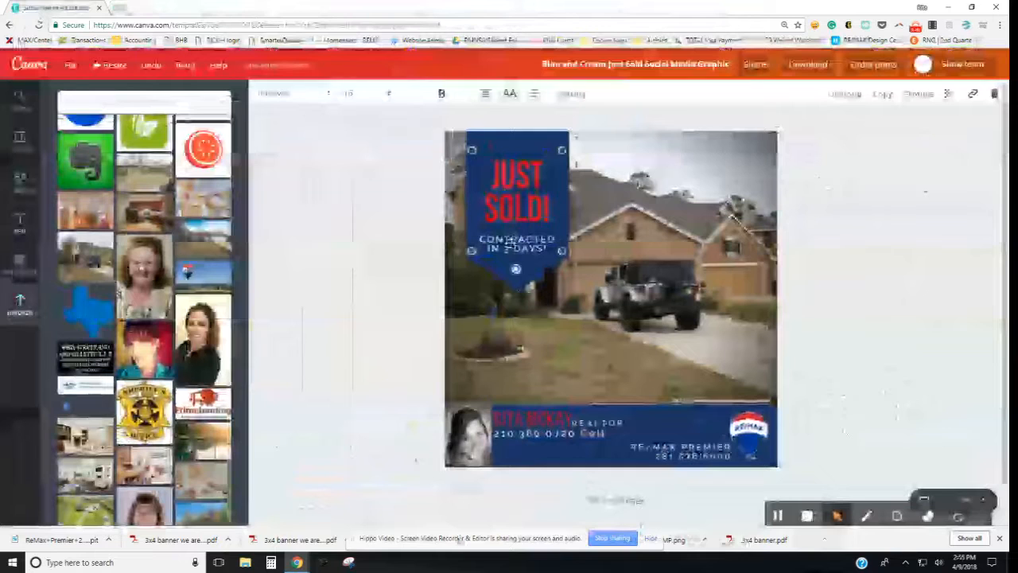
key(ctrl+z)
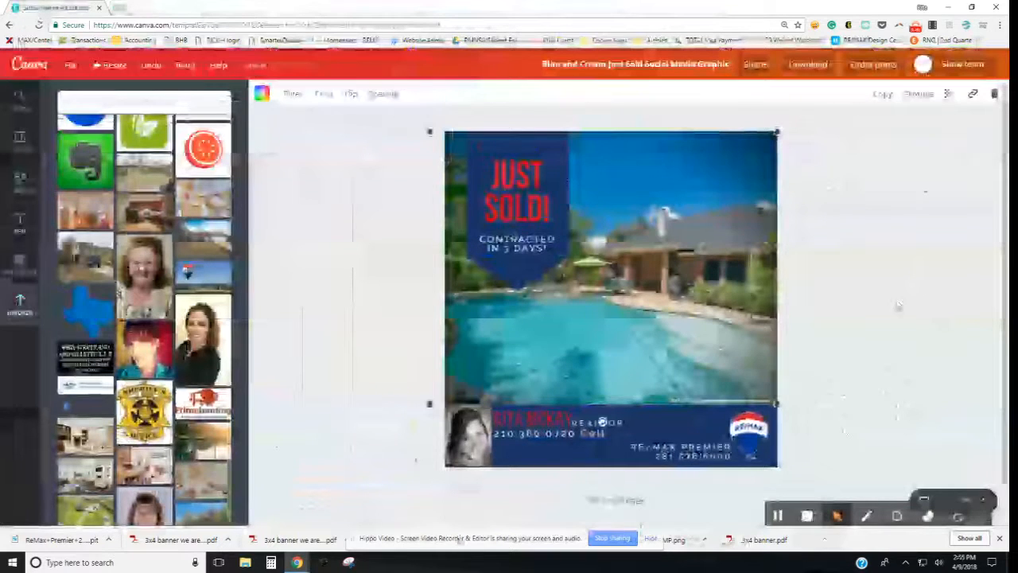
click(901, 279)
Step: On the second page, change the banner's SOLD! to LISTED!
scroll(901, 279, down, 1)
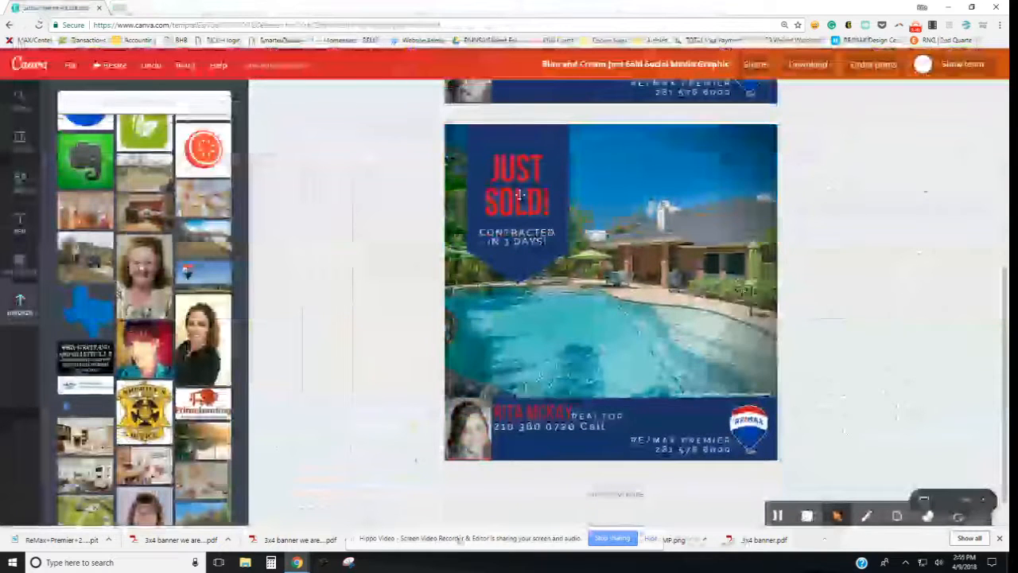
click(490, 206)
double_click(489, 200)
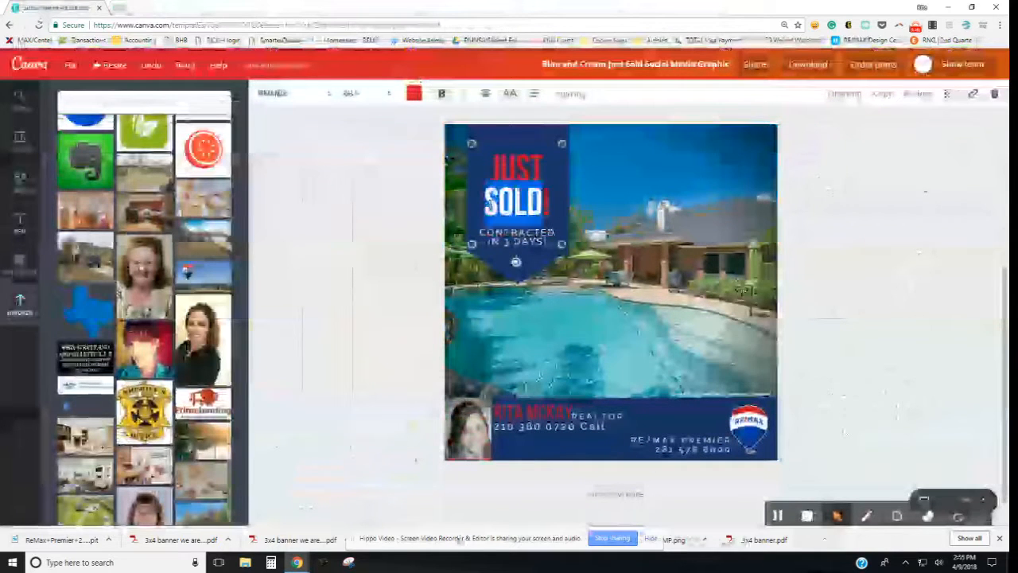
text(LISTED)
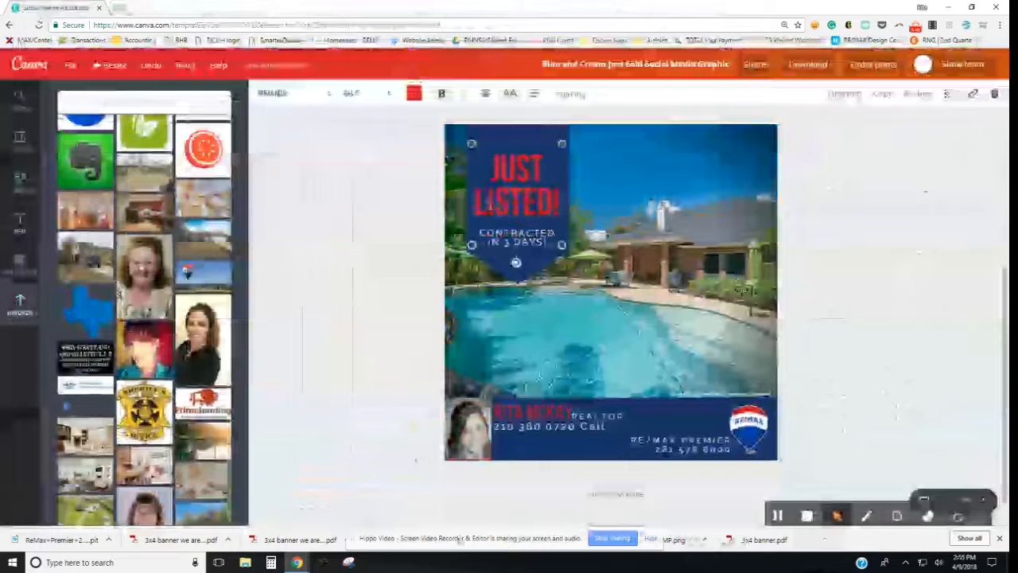
Step: Replace the CONTRACTED IN 3 DAYS! tagline with PLANTATION BEAUTY
click(507, 239)
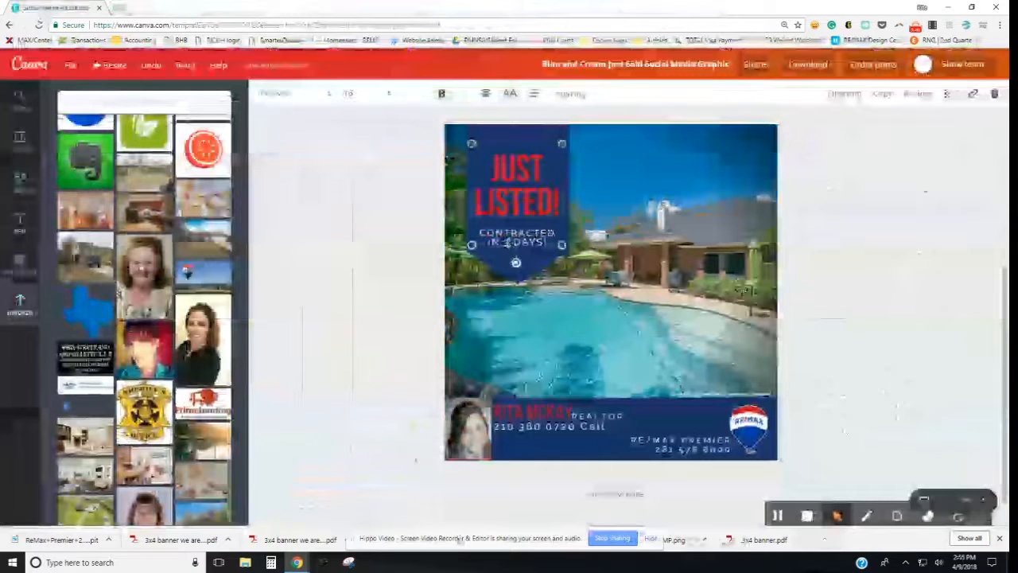
triple_click(545, 243)
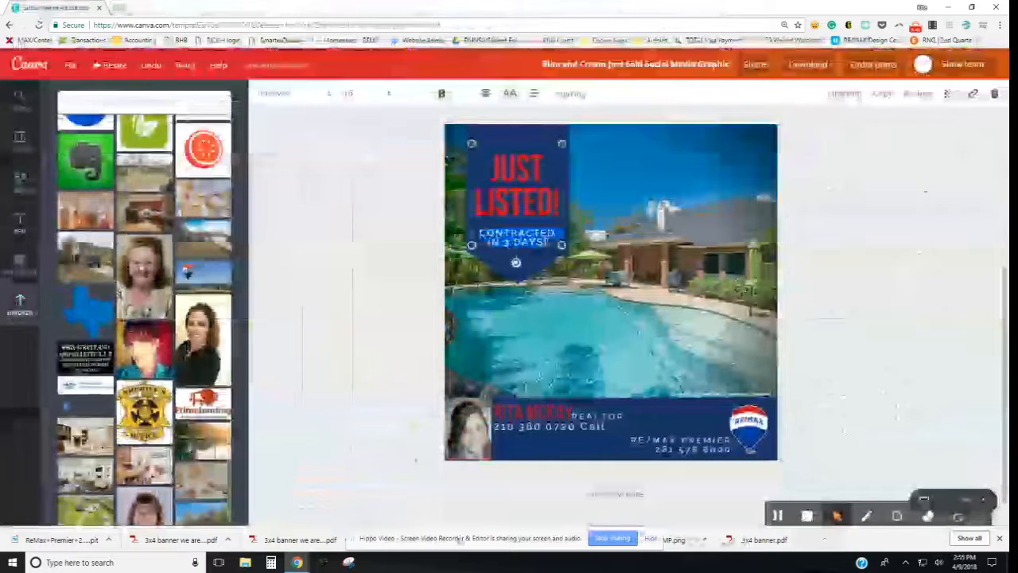
key(BackSpace)
text(PLANTATION)
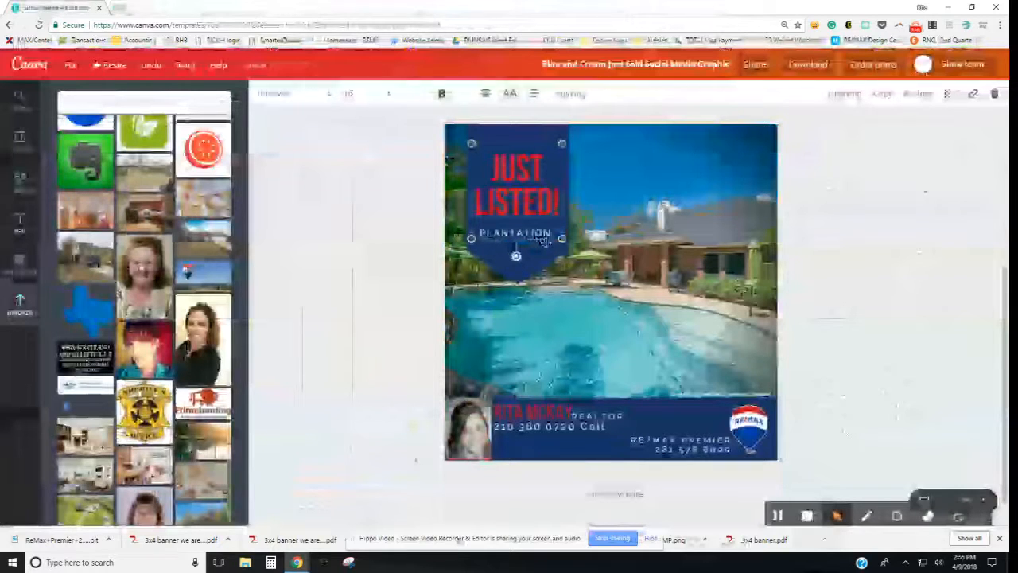
text( BEALTY)
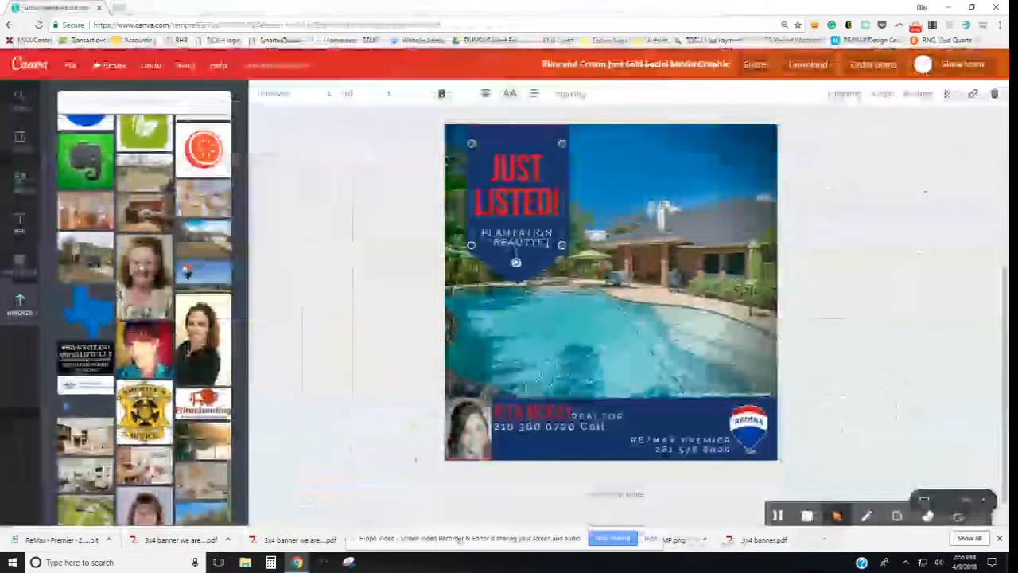
click(900, 417)
scroll(879, 388, down, 3)
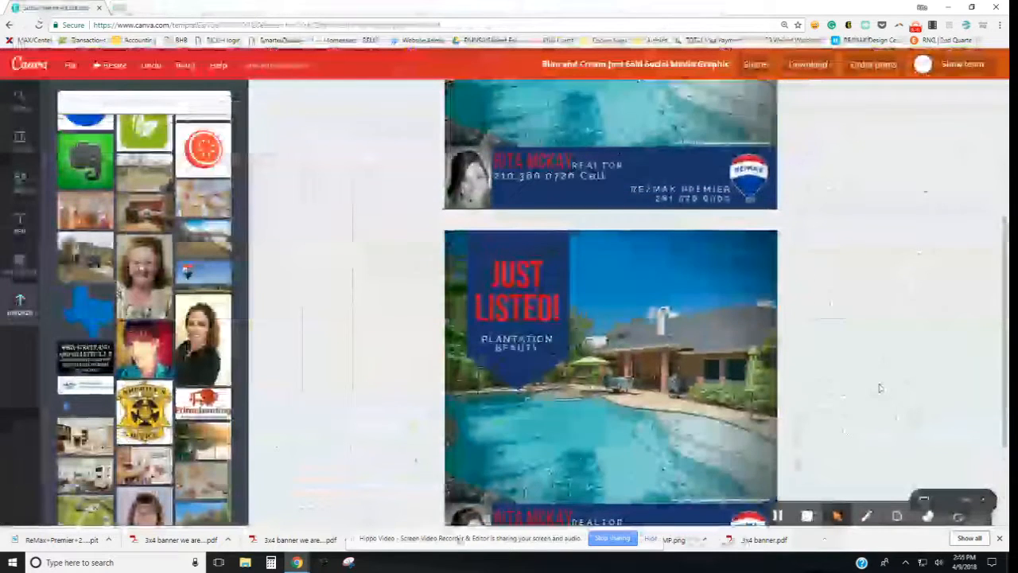
scroll(879, 387, up, 3)
scroll(879, 388, down, 4)
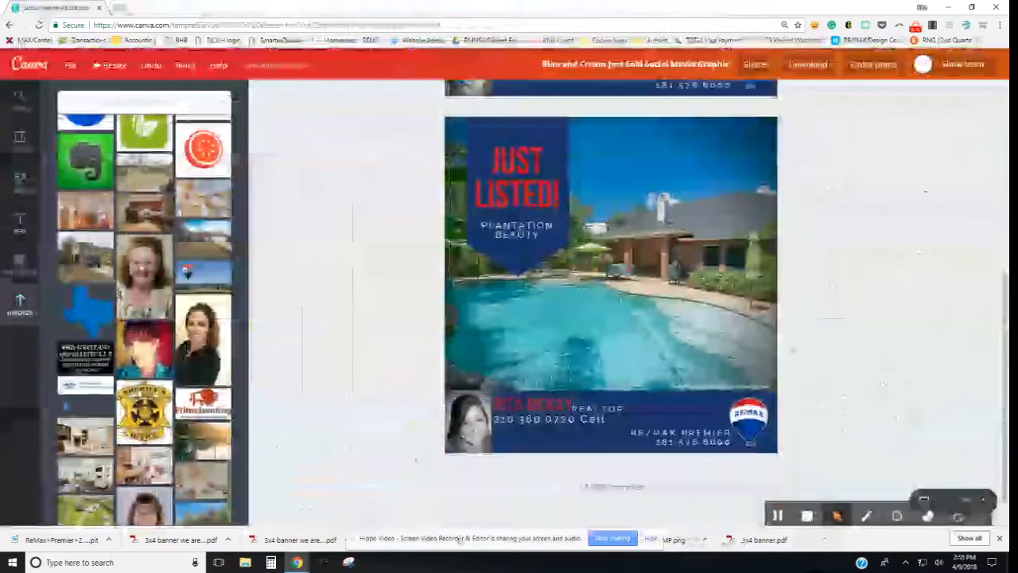
scroll(882, 384, up, 4)
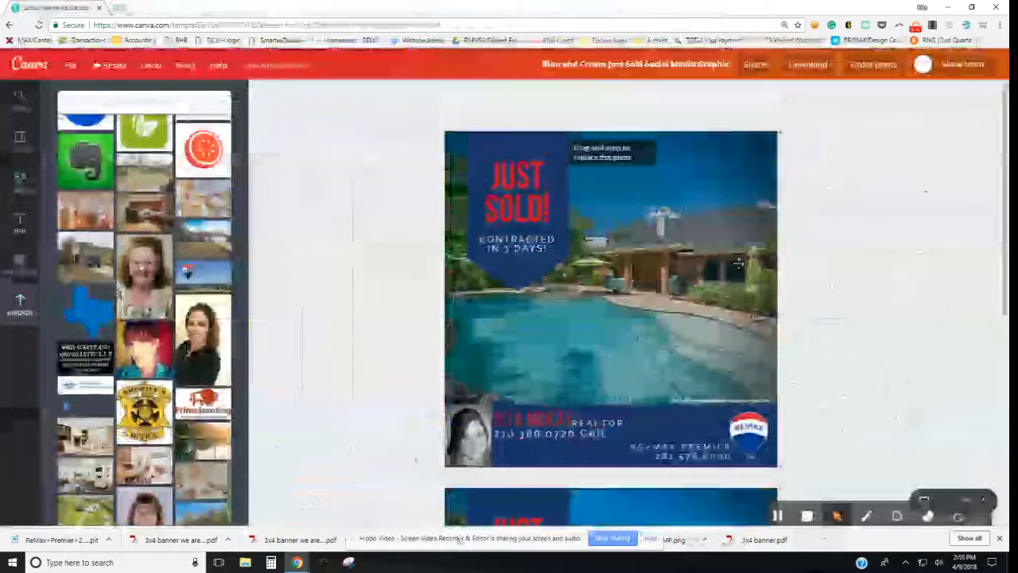
Step: Rename the design to the agent's name plus 'Just Sold/Listed posts' and save the title
click(636, 65)
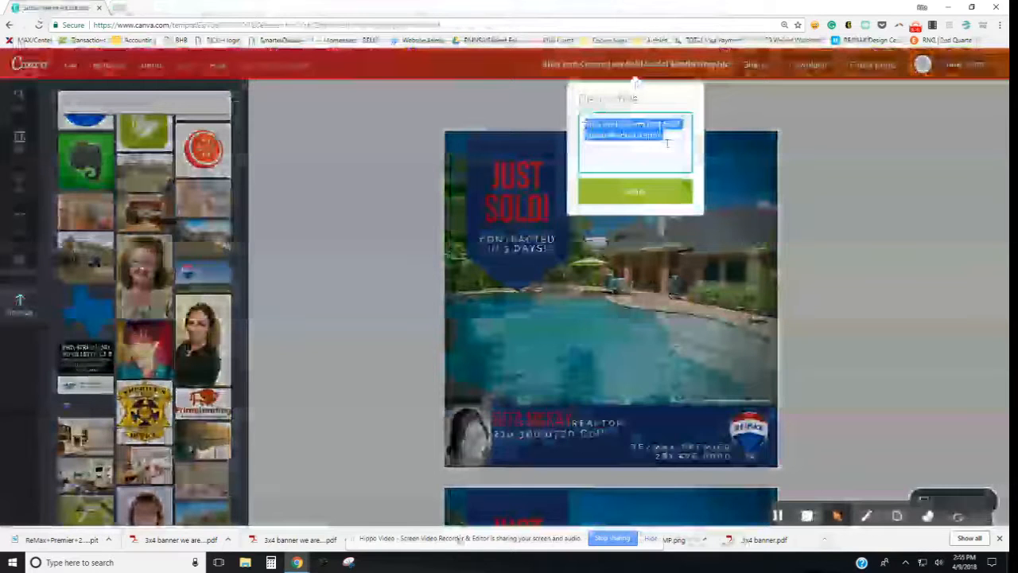
text(s)
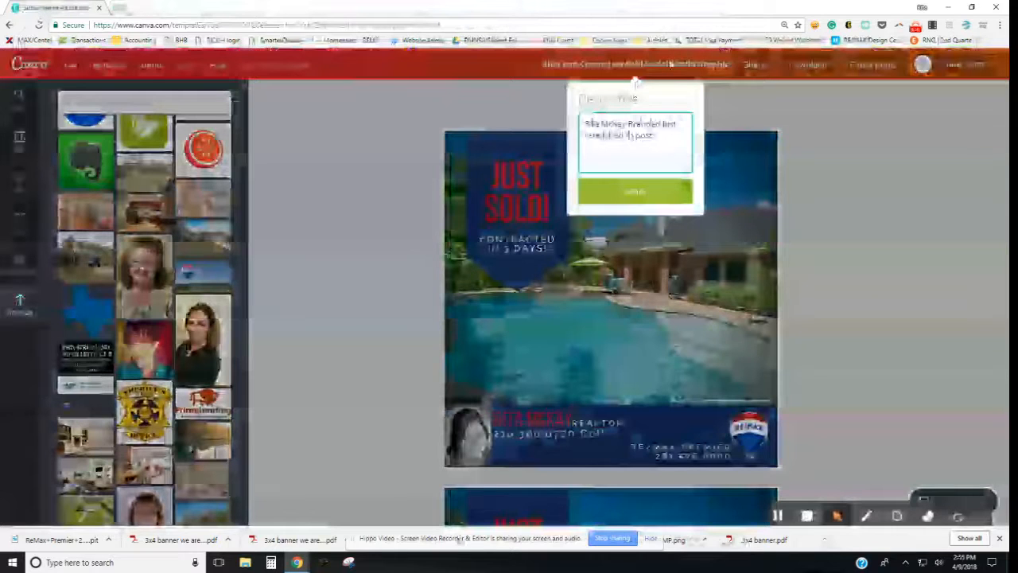
click(671, 195)
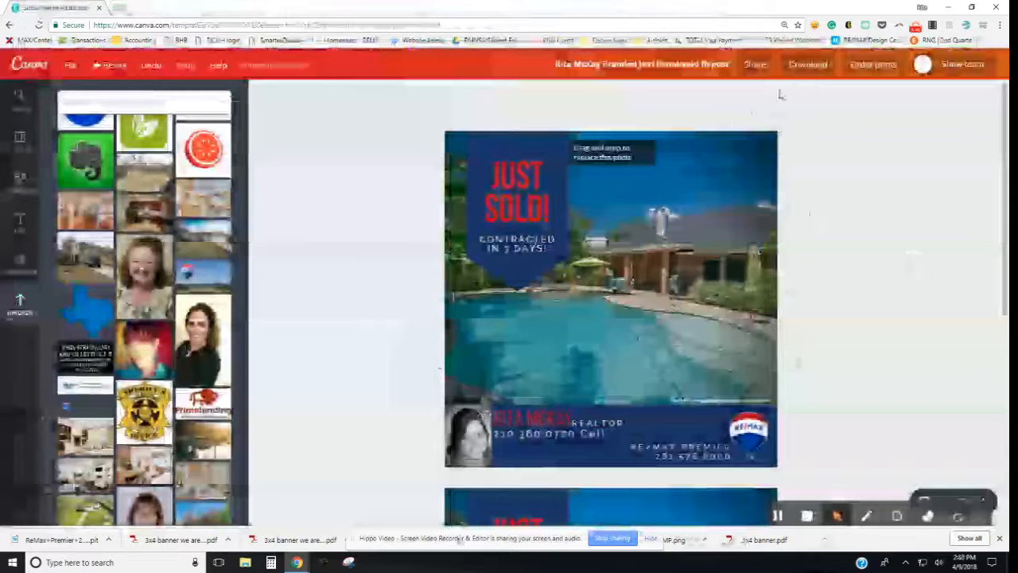
Step: Set up a download of a single chosen page, then cancel it while it's preparing
click(805, 66)
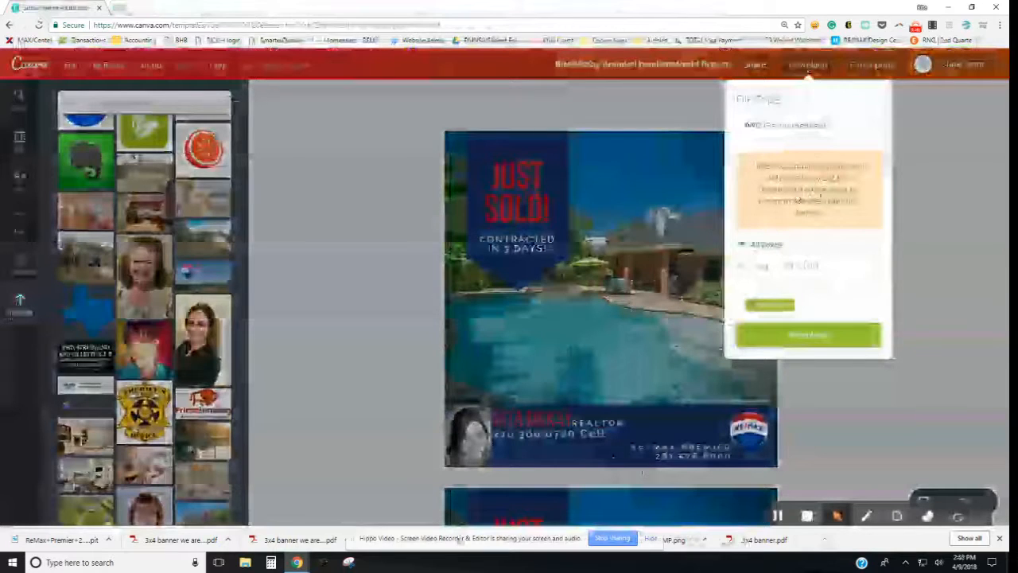
click(743, 272)
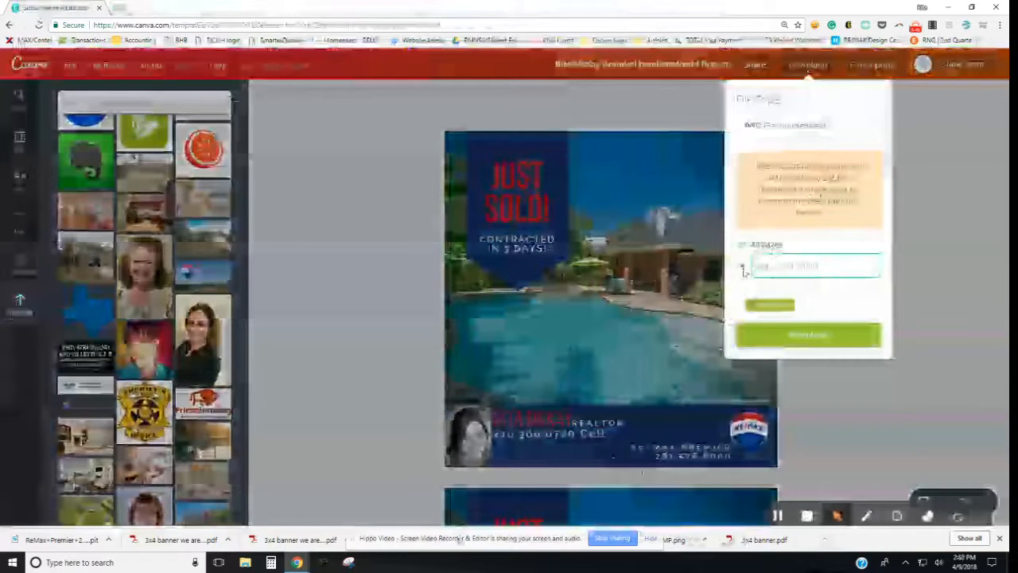
click(773, 267)
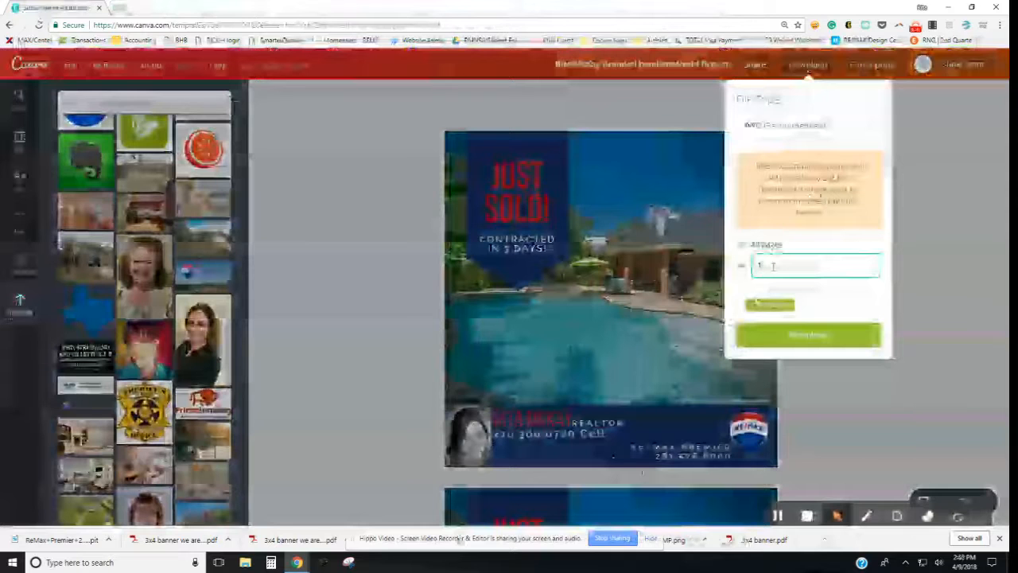
click(795, 339)
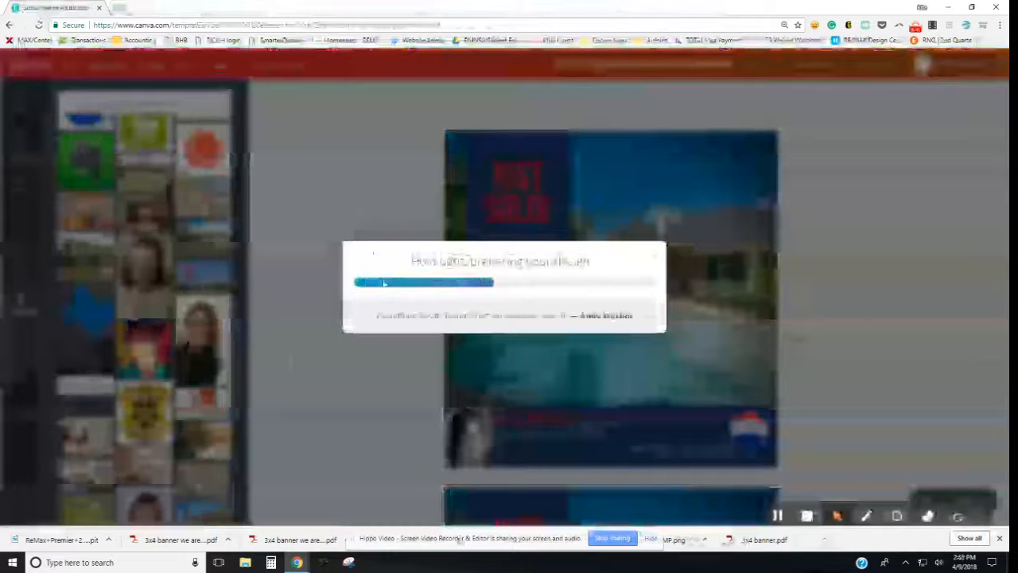
click(649, 253)
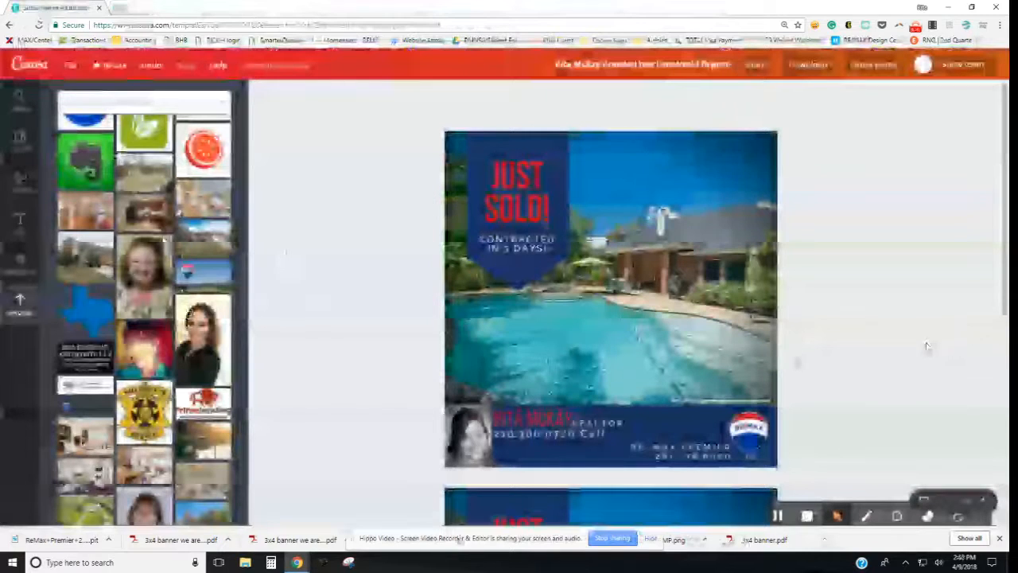
scroll(920, 345, down, 2)
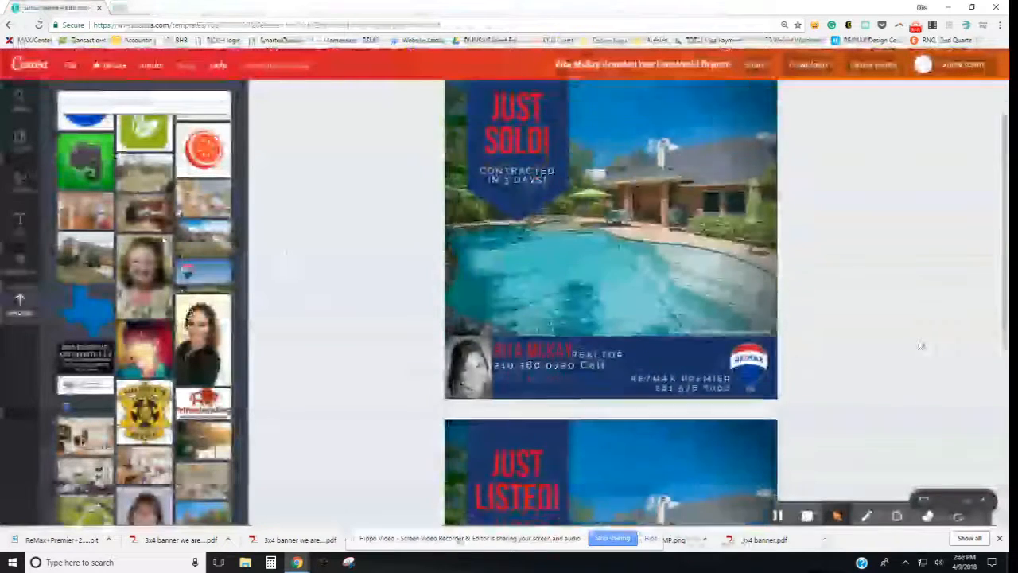
scroll(794, 253, down, 5)
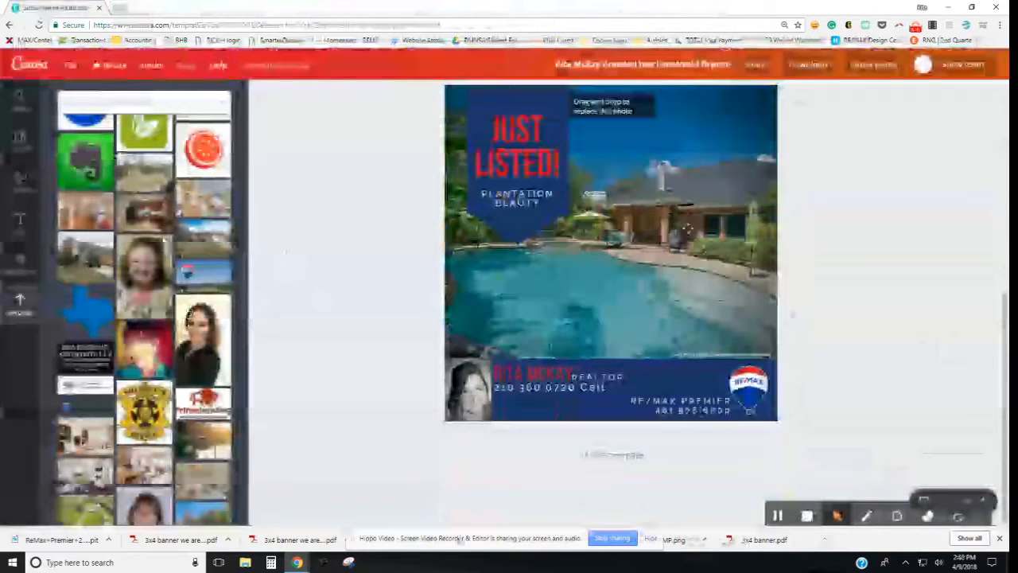
scroll(688, 259, up, 5)
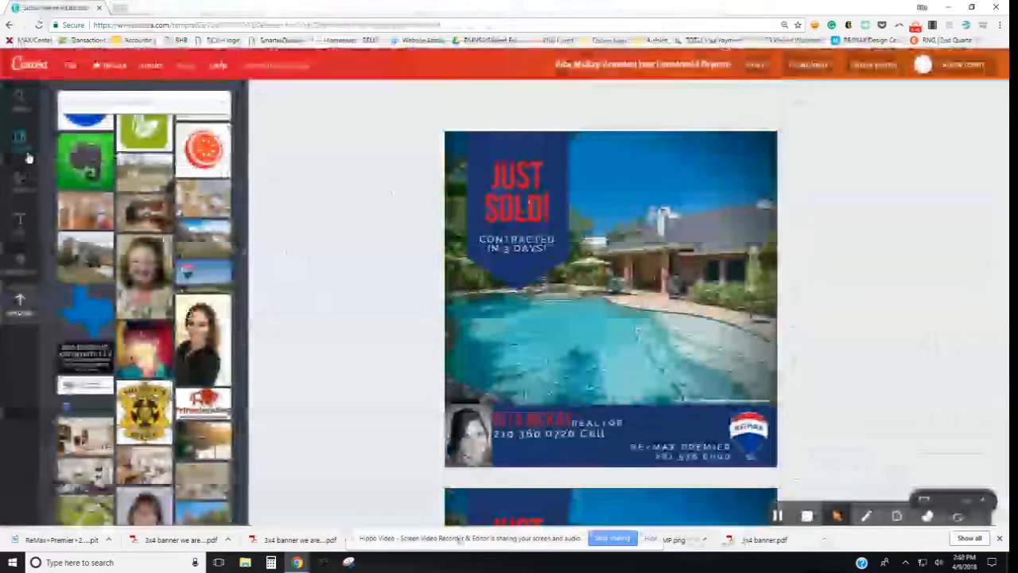
Step: From the Canva home page, create a Facebook Post and apply the floral 'Happy May Day!' layout
click(29, 67)
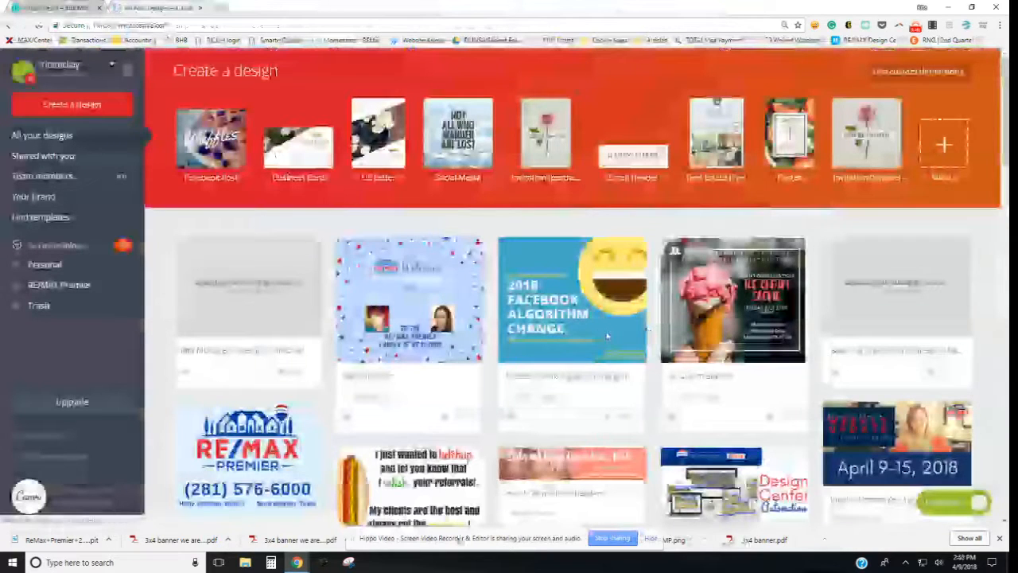
click(212, 145)
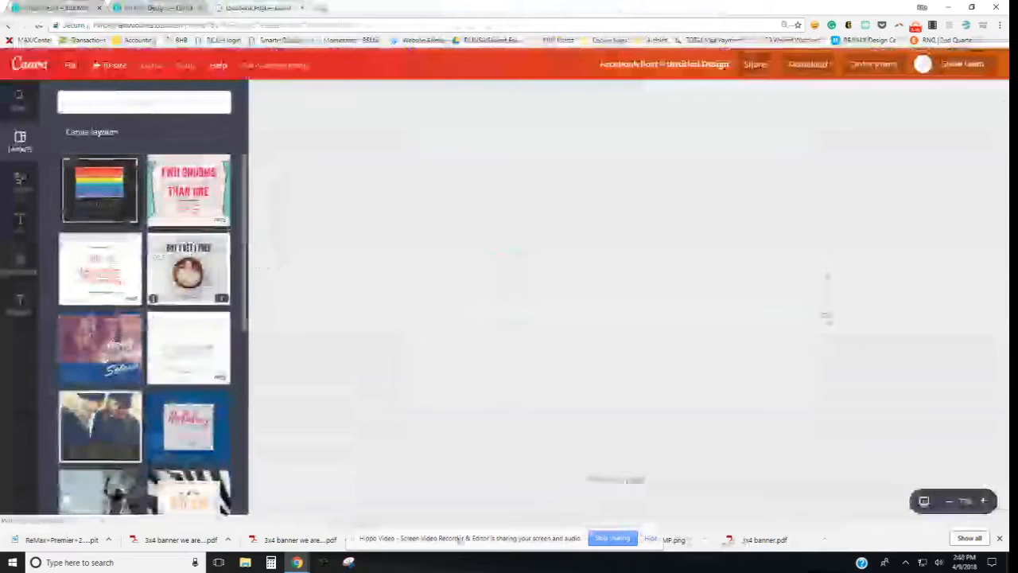
scroll(131, 318, down, 5)
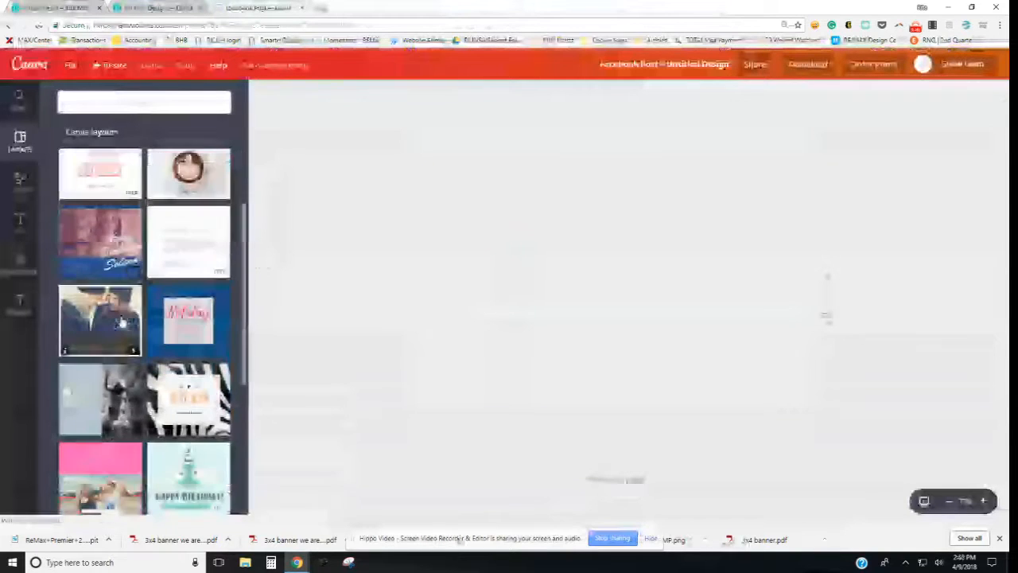
scroll(123, 324, down, 10)
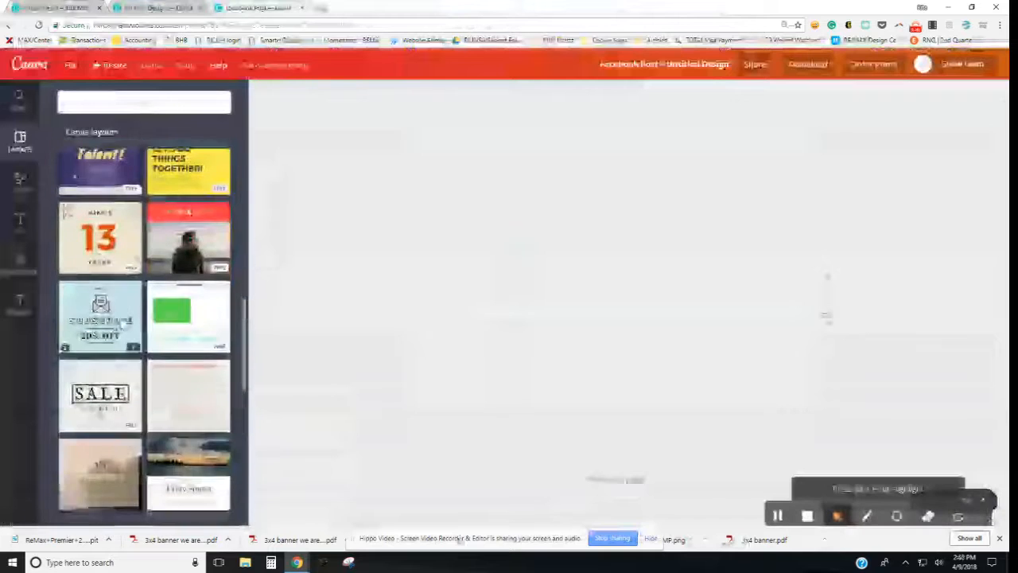
scroll(123, 324, down, 8)
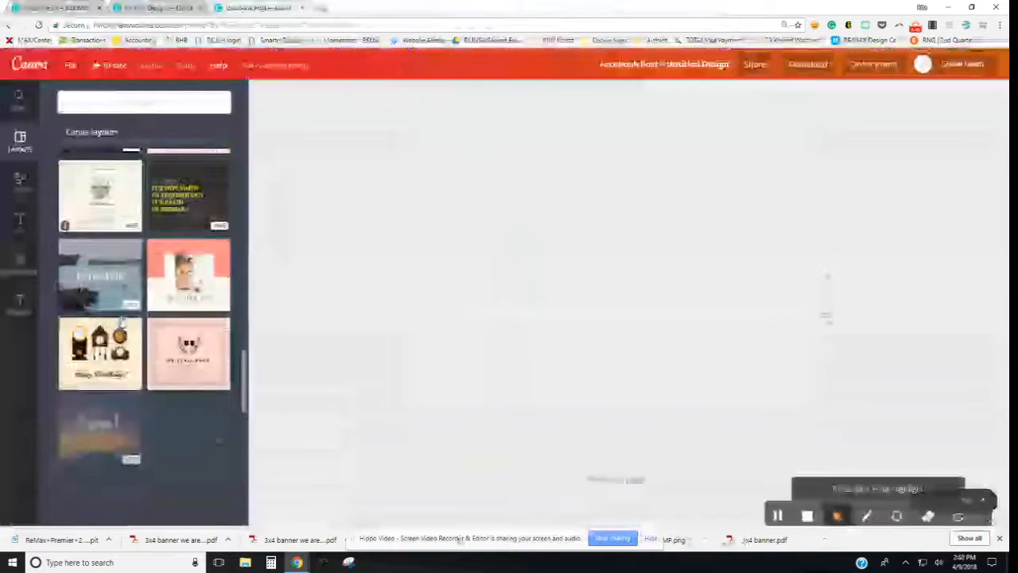
scroll(121, 321, down, 8)
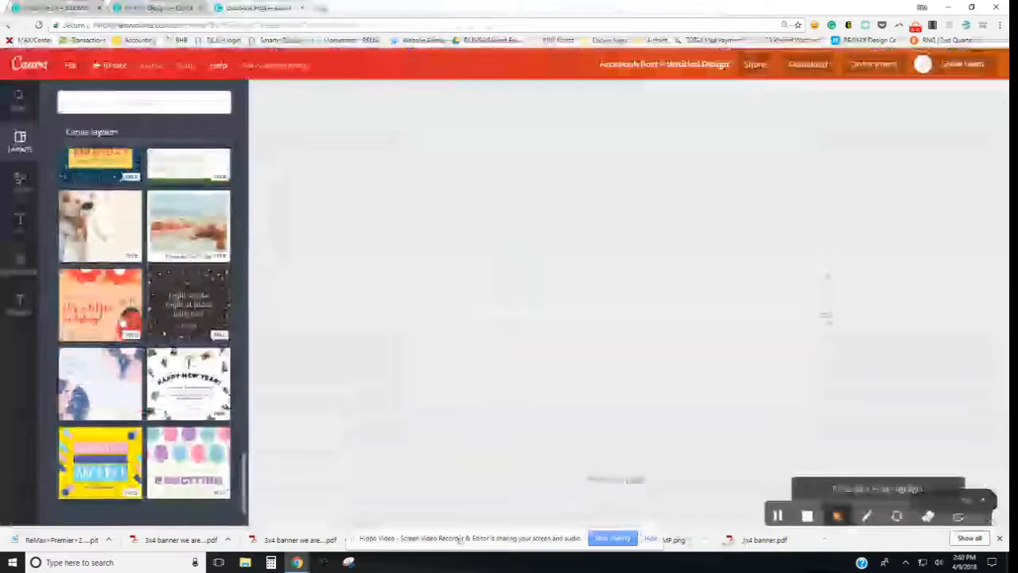
scroll(123, 320, down, 8)
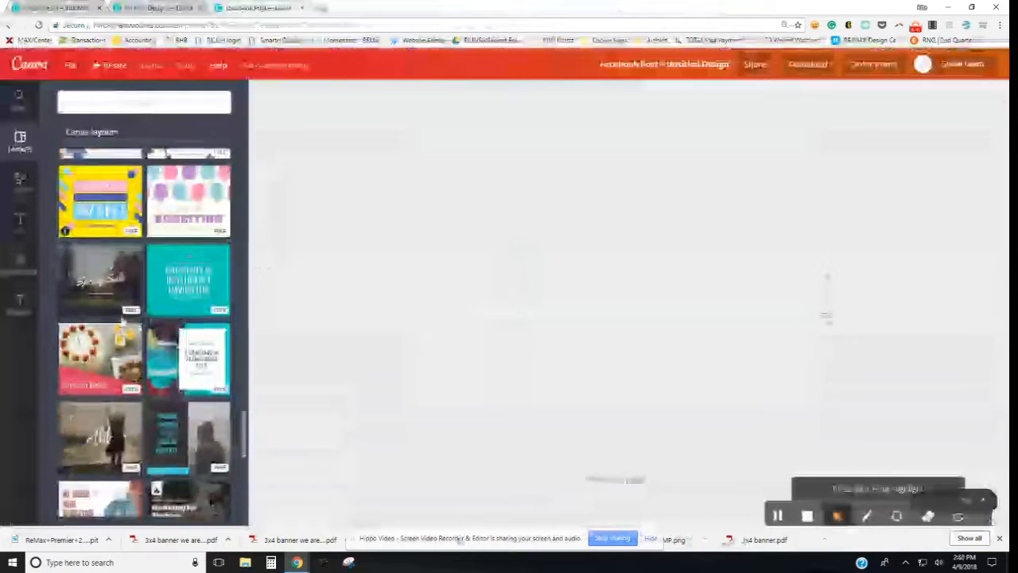
scroll(123, 322, down, 8)
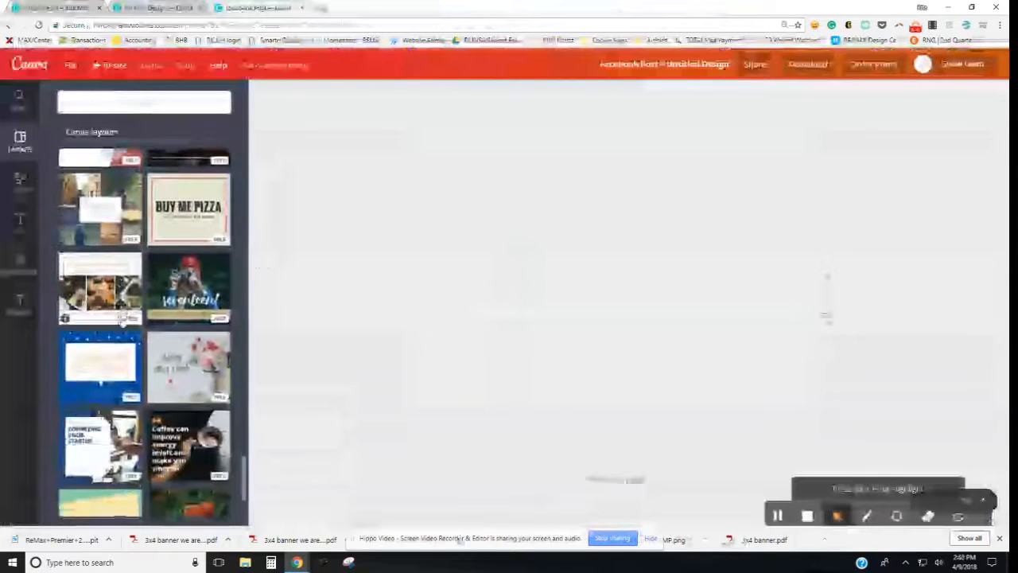
click(190, 165)
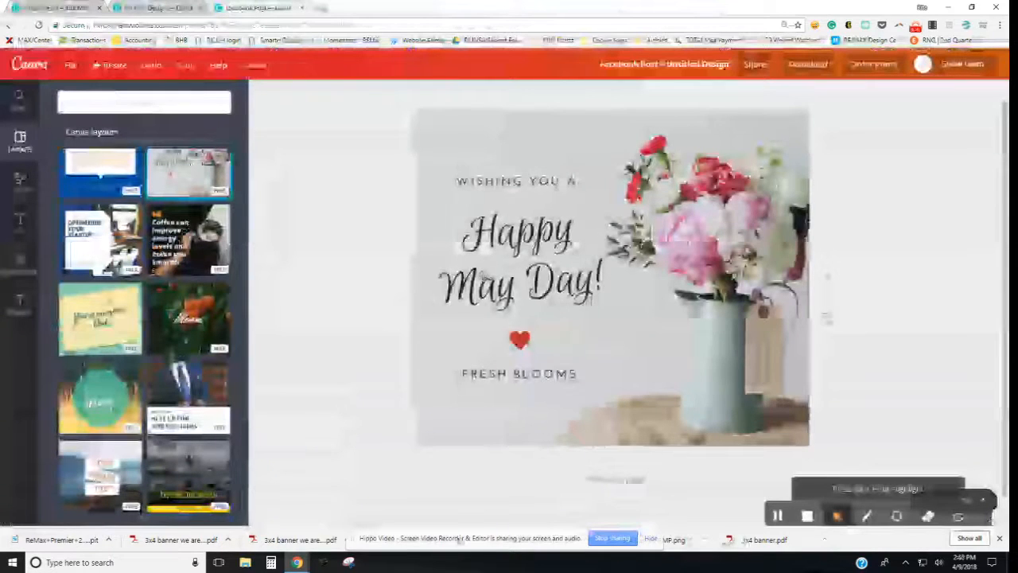
Step: Change the greeting's 'May' to 'Mother's' so it reads 'Happy Mother's Day!'
click(493, 285)
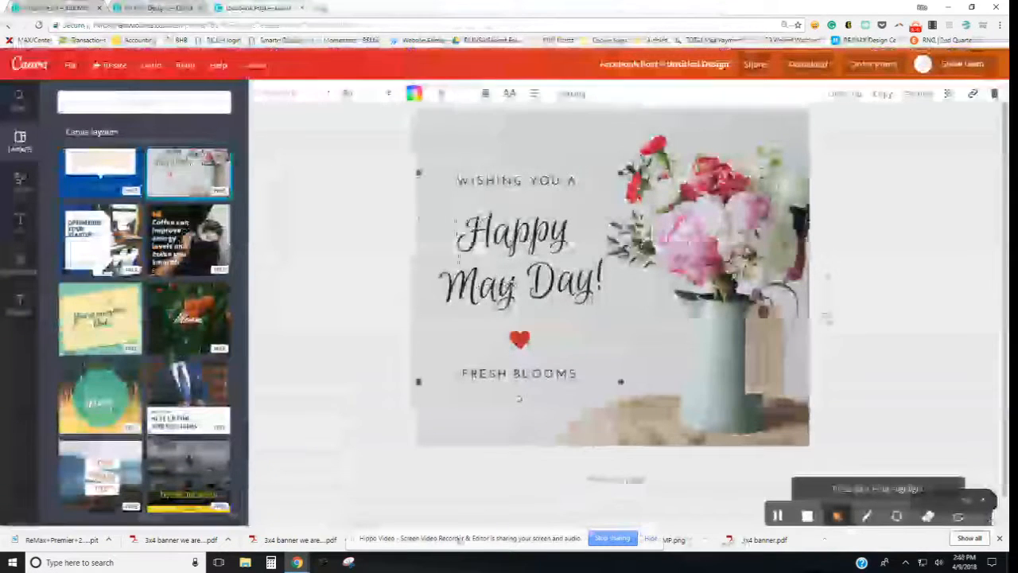
double_click(483, 285)
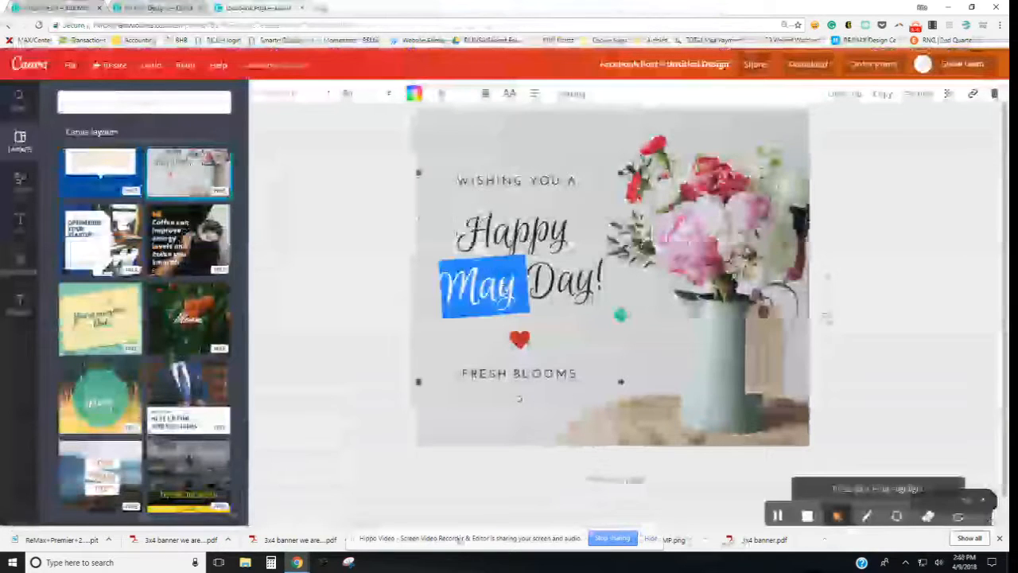
text(Mothers)
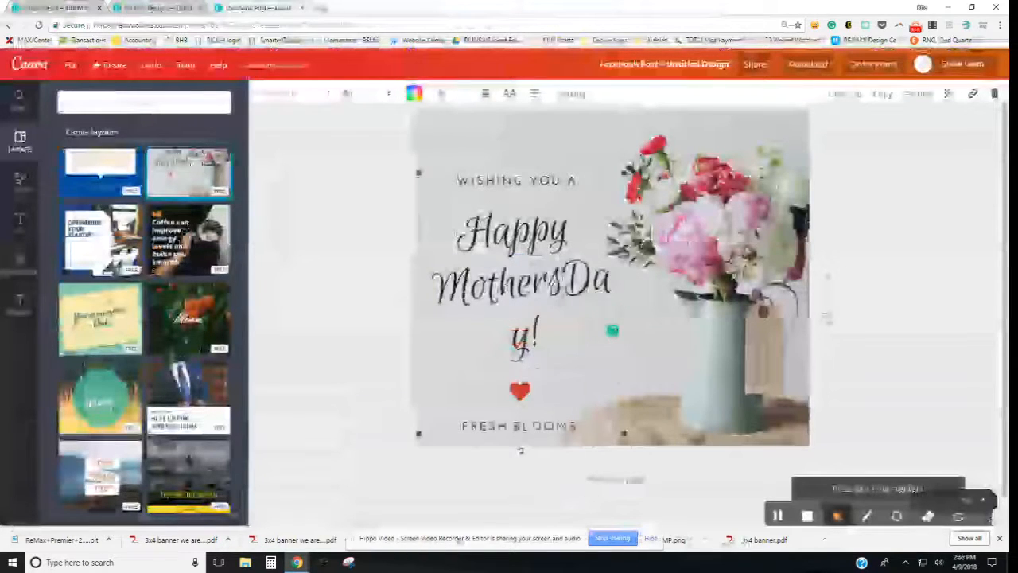
key(BackSpace)
text('s)
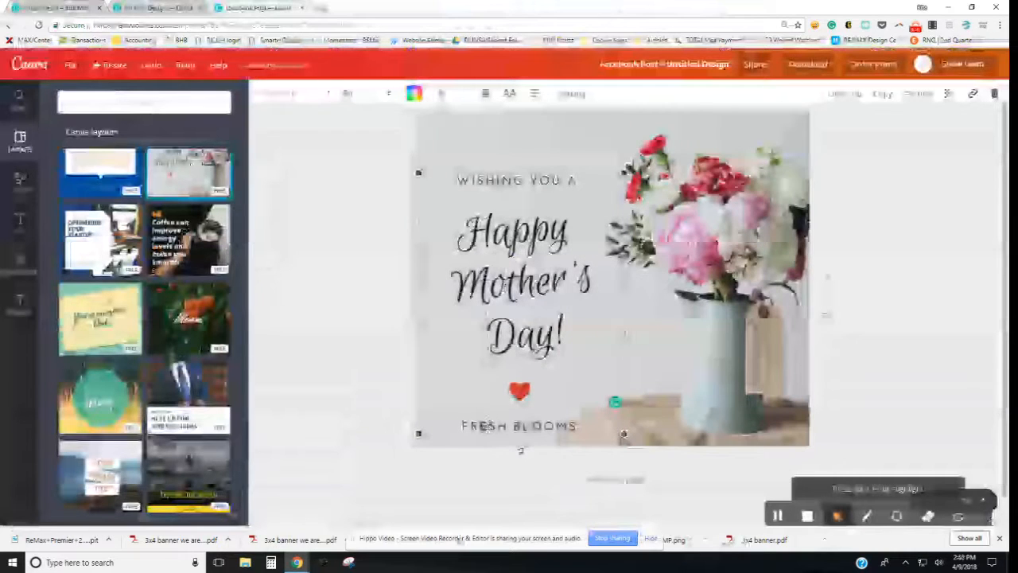
Step: Replace FRESH BLOOMS with the signature RITA, then bring up the Download options
double_click(595, 430)
key(BackSpace)
text(RITA)
click(854, 328)
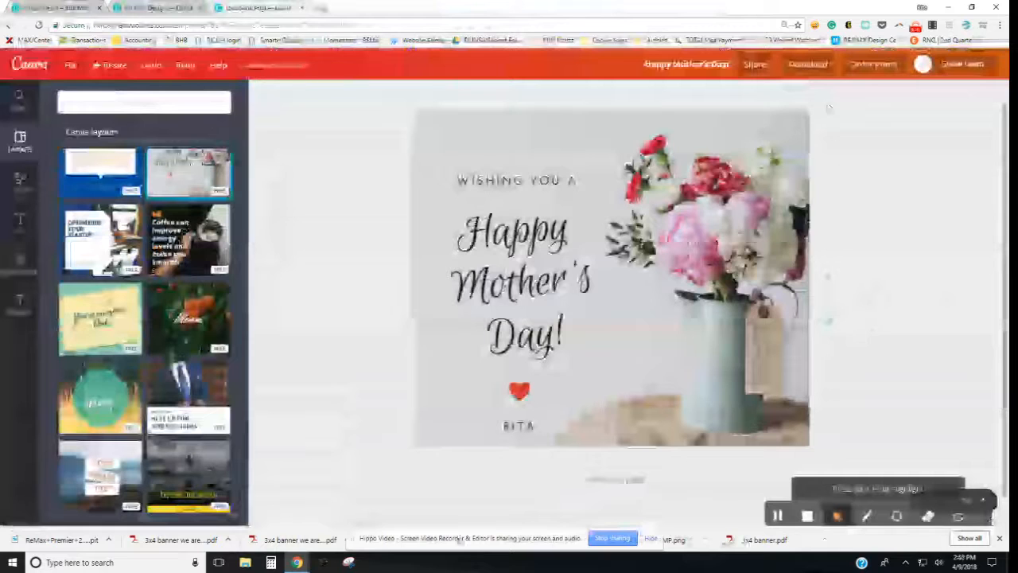
click(808, 64)
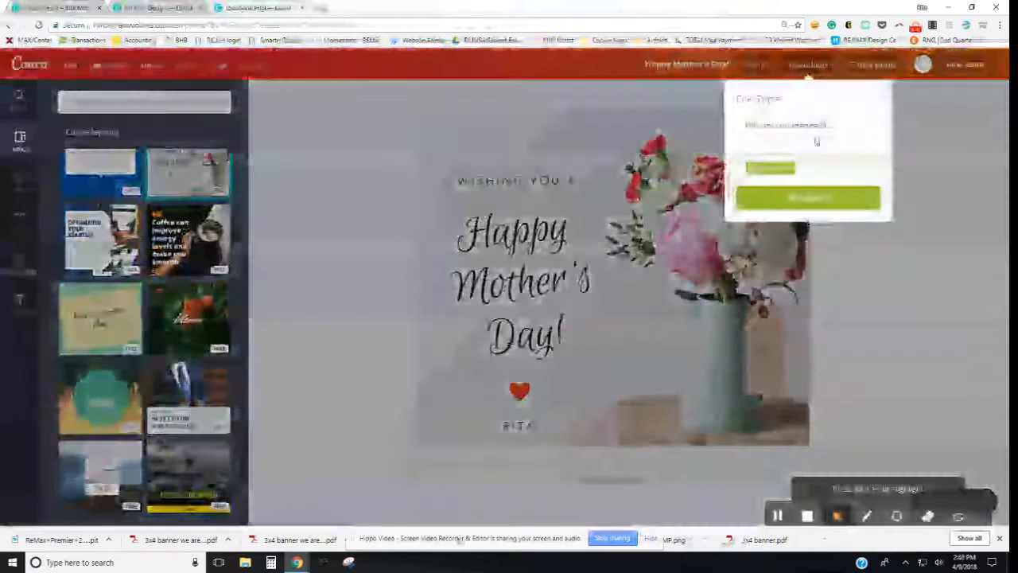
Step: Open Facebook in a new browser tab and go to the RE/MAX Premier page
click(323, 12)
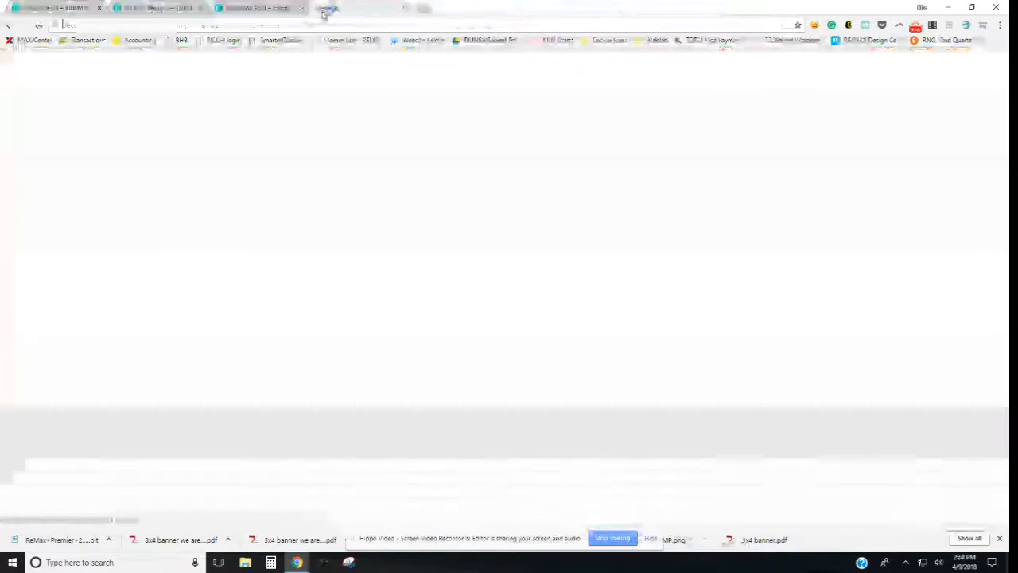
text(face)
key(Return)
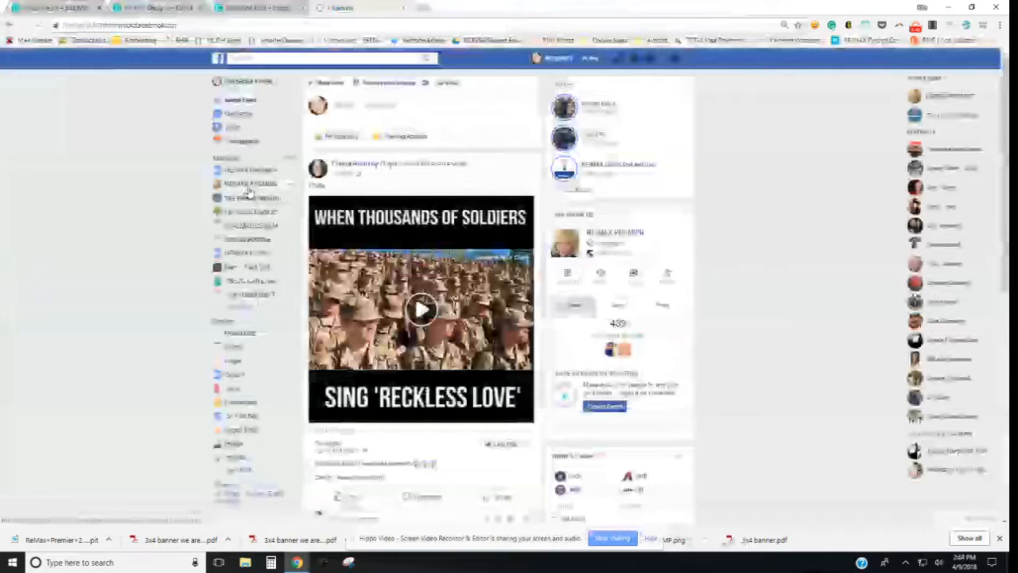
click(248, 188)
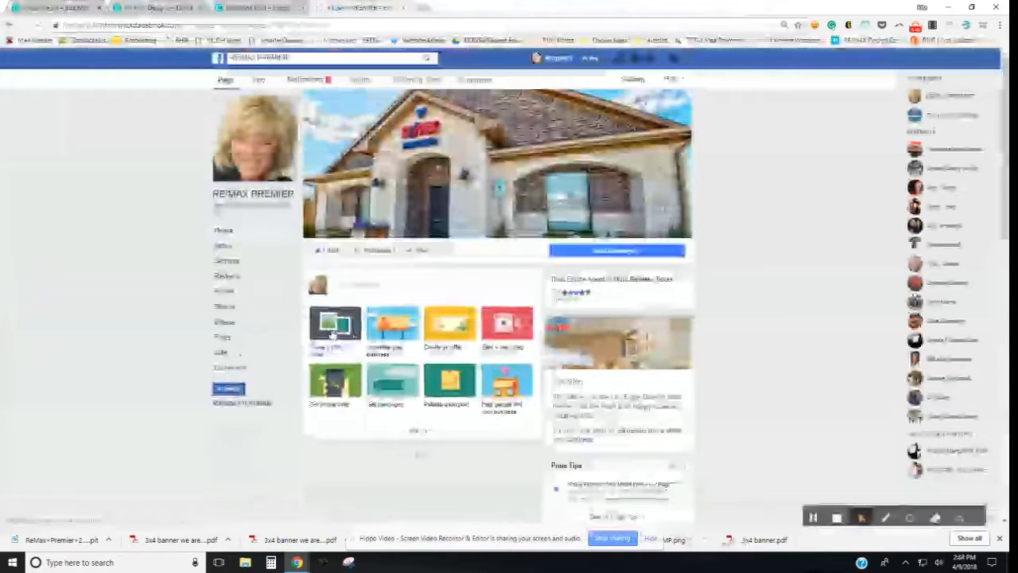
Step: Open the page's photo-sharing options and post composer, then close them again
click(334, 334)
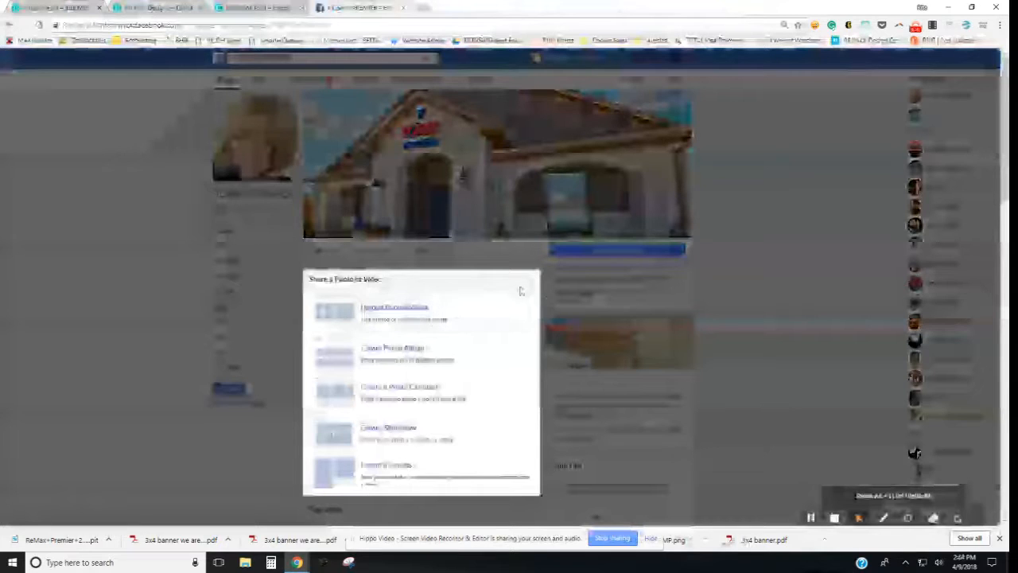
key(ctrl+a)
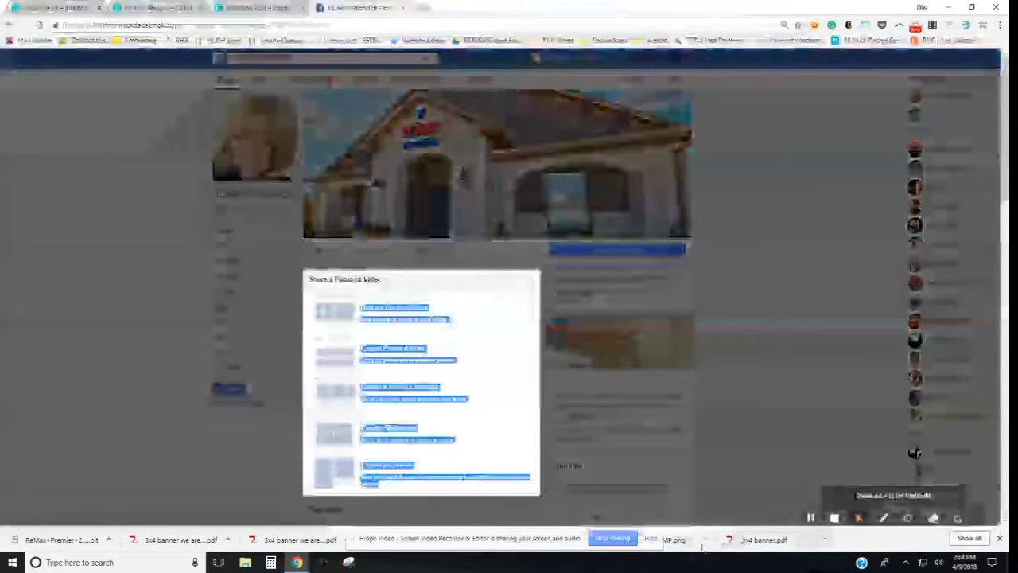
click(535, 278)
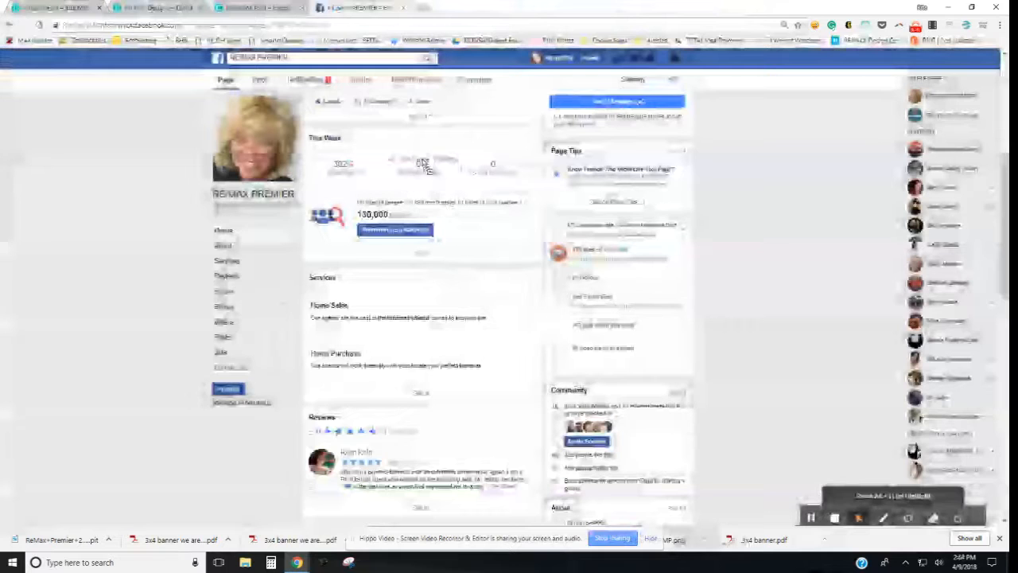
scroll(449, 293, up, 4)
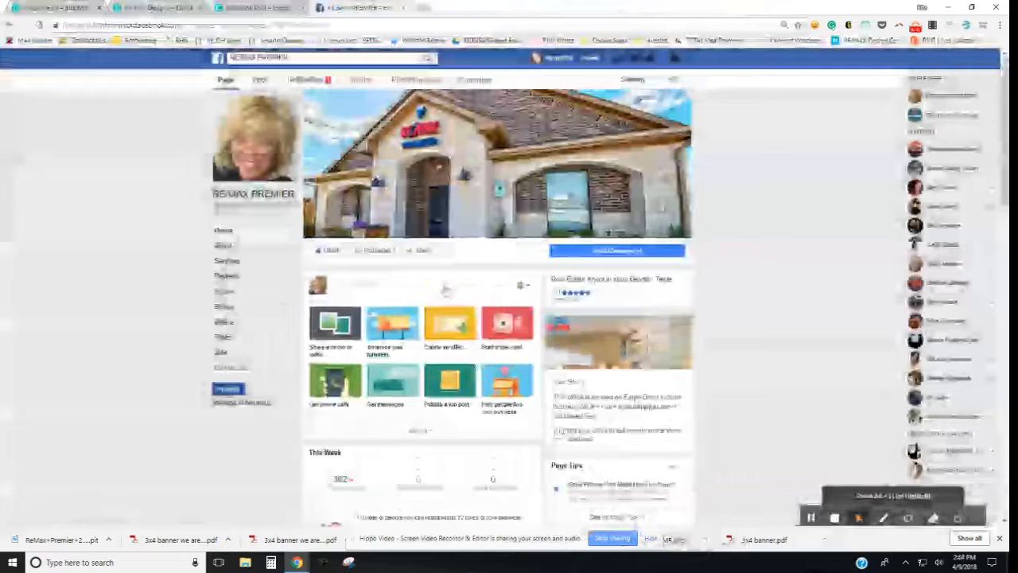
click(388, 292)
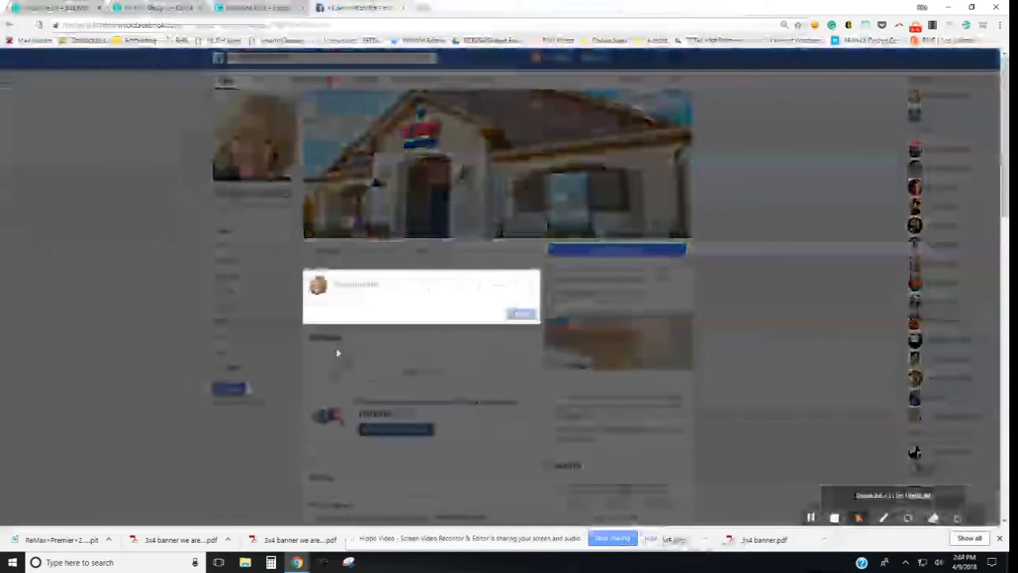
click(528, 284)
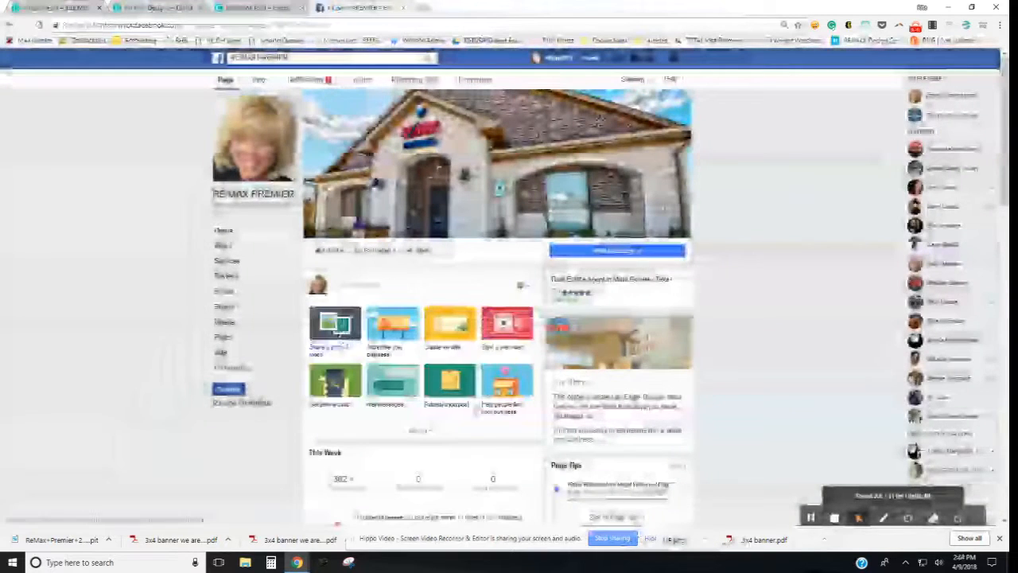
Step: Attach the balloon-over-land image from the REMAX folder to a new photo post
click(335, 326)
click(419, 310)
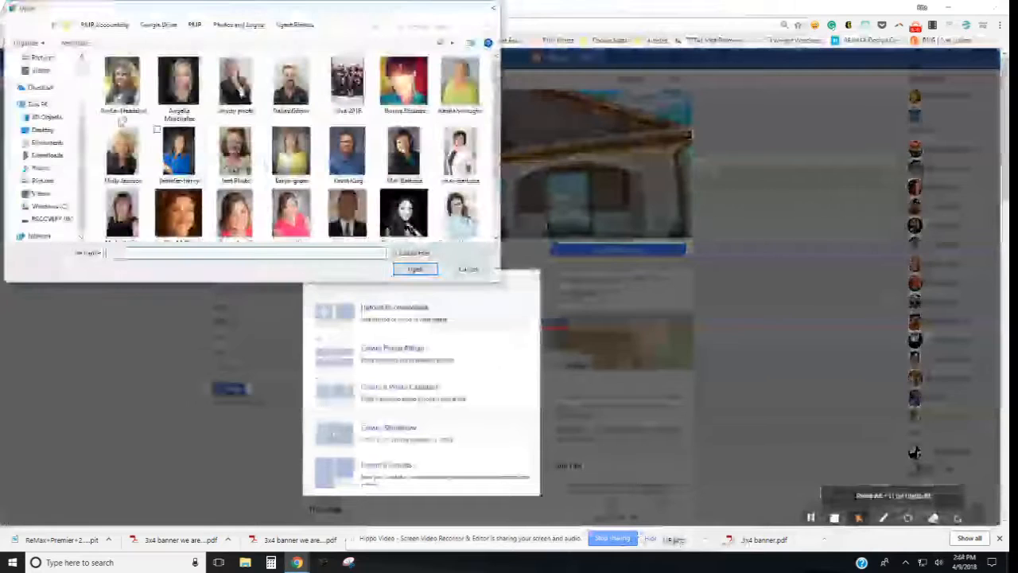
scroll(43, 131, up, 2)
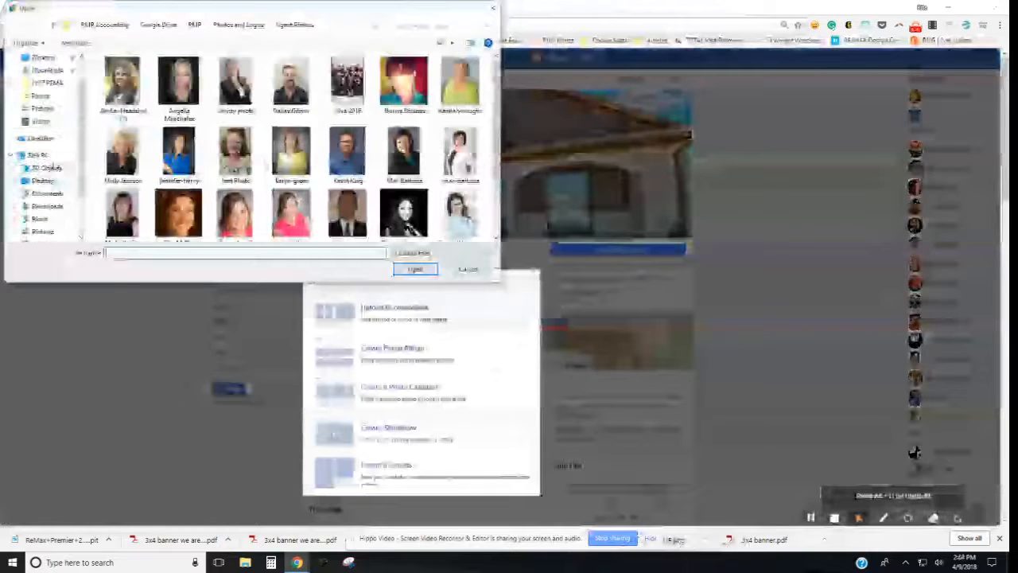
click(50, 83)
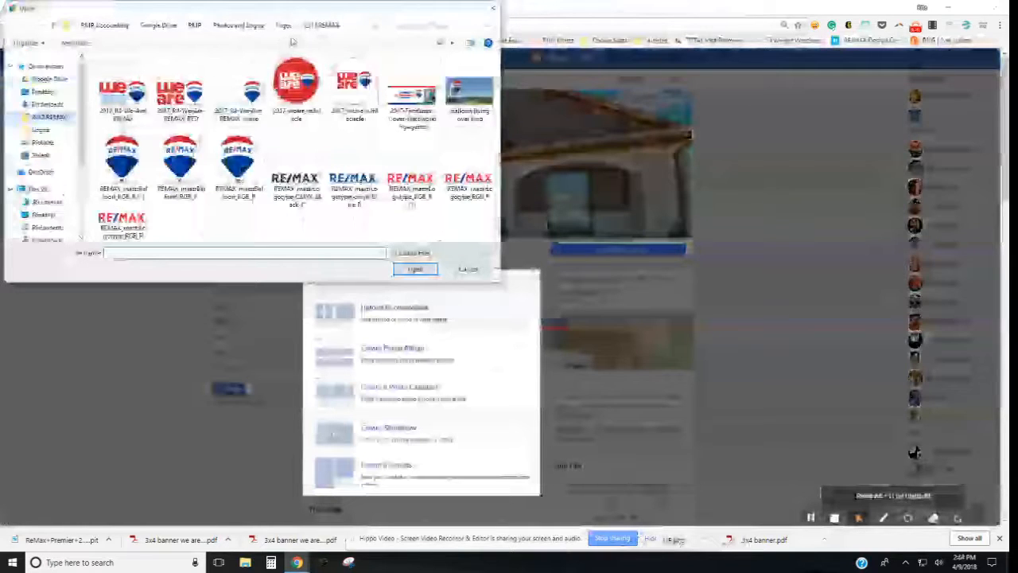
click(471, 97)
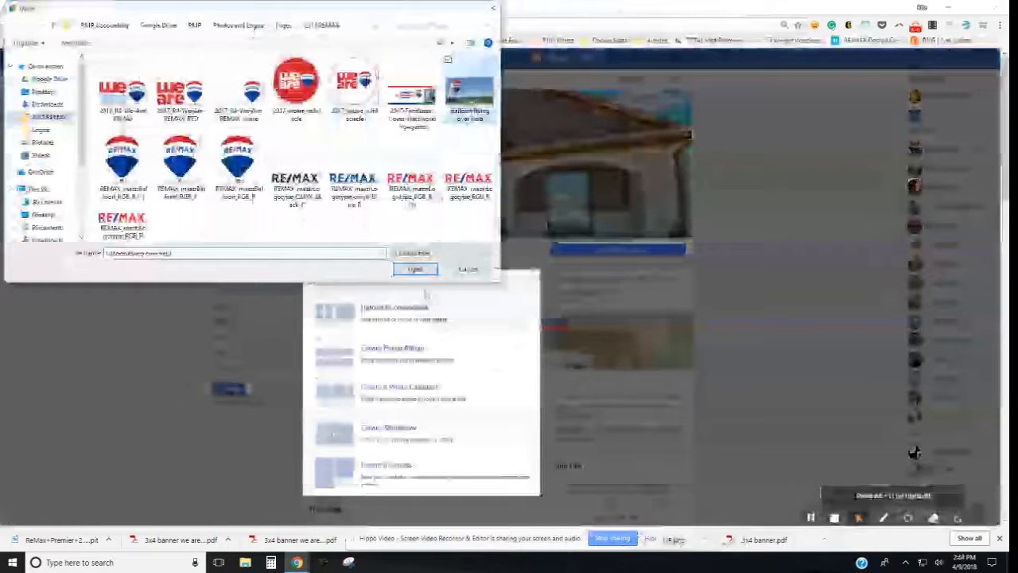
click(415, 269)
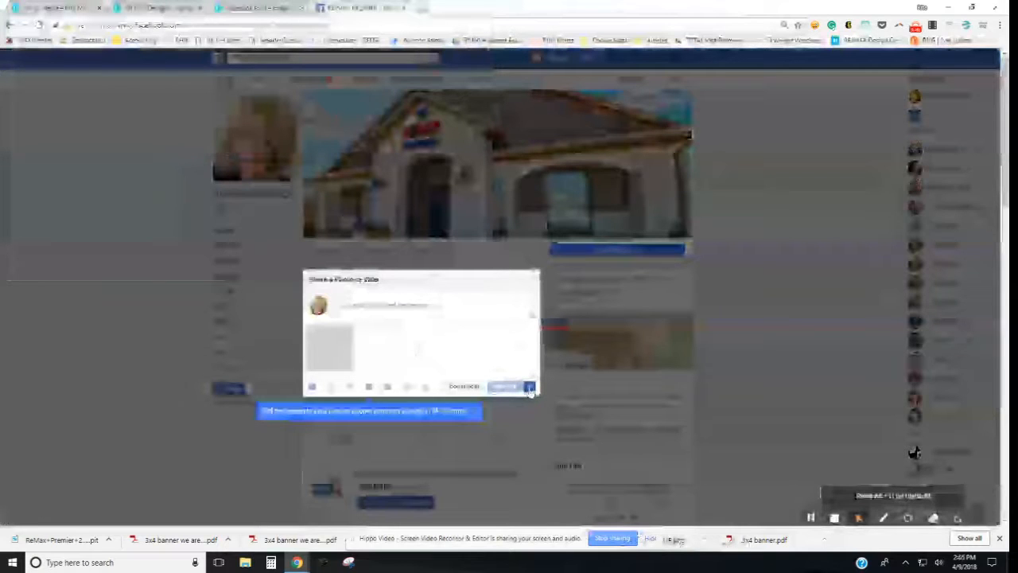
Step: Choose Schedule from the Publish options and pick a publish date
click(529, 388)
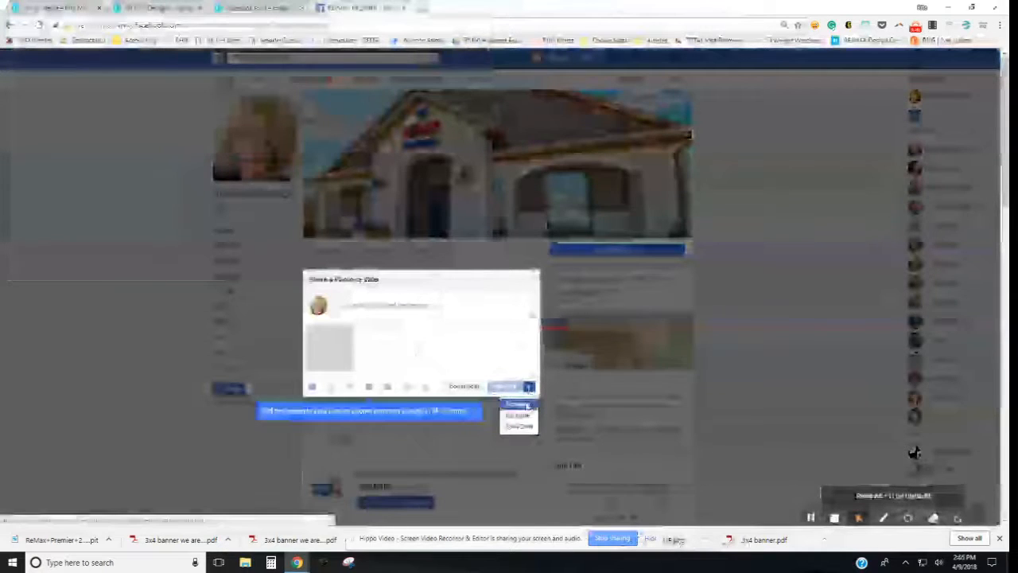
click(527, 405)
click(451, 268)
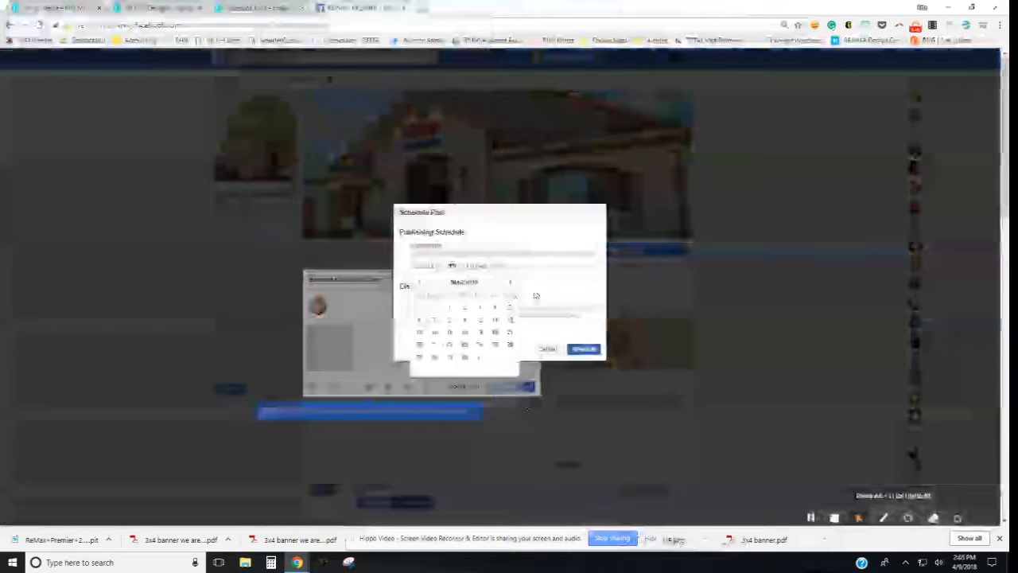
click(420, 333)
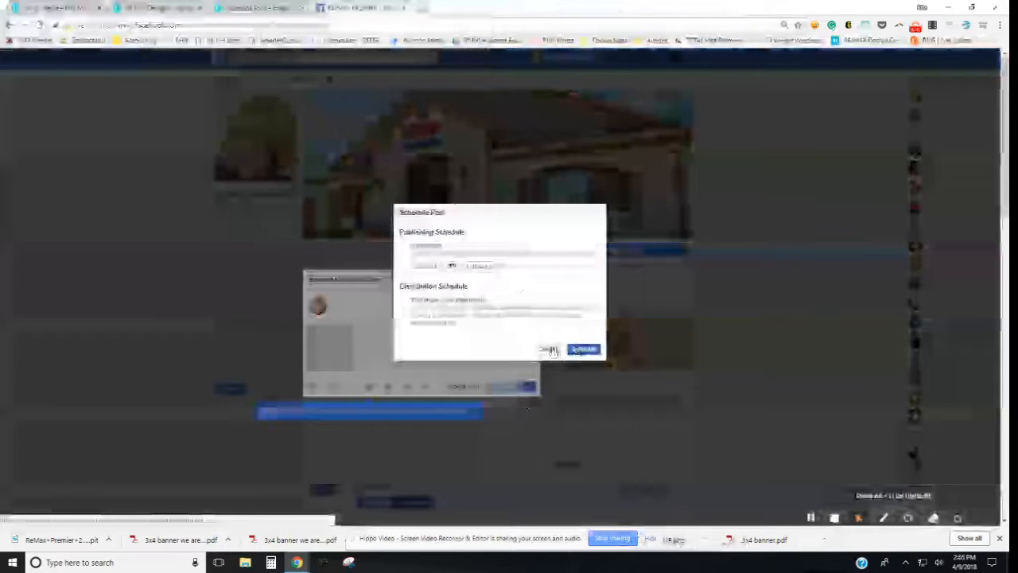
Step: Cancel scheduling, discard the post without sharing, and return to the Canva design
click(549, 351)
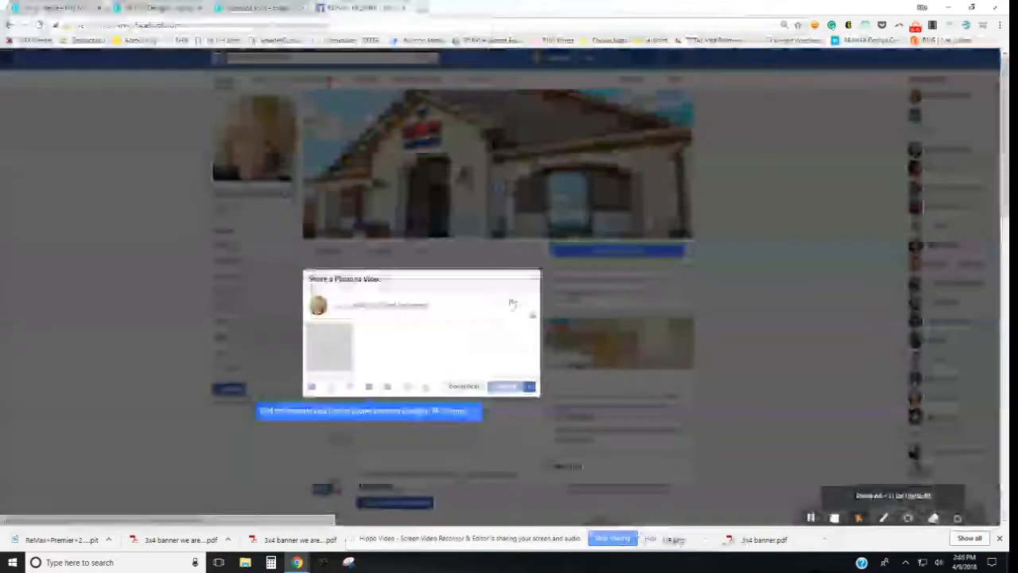
click(443, 246)
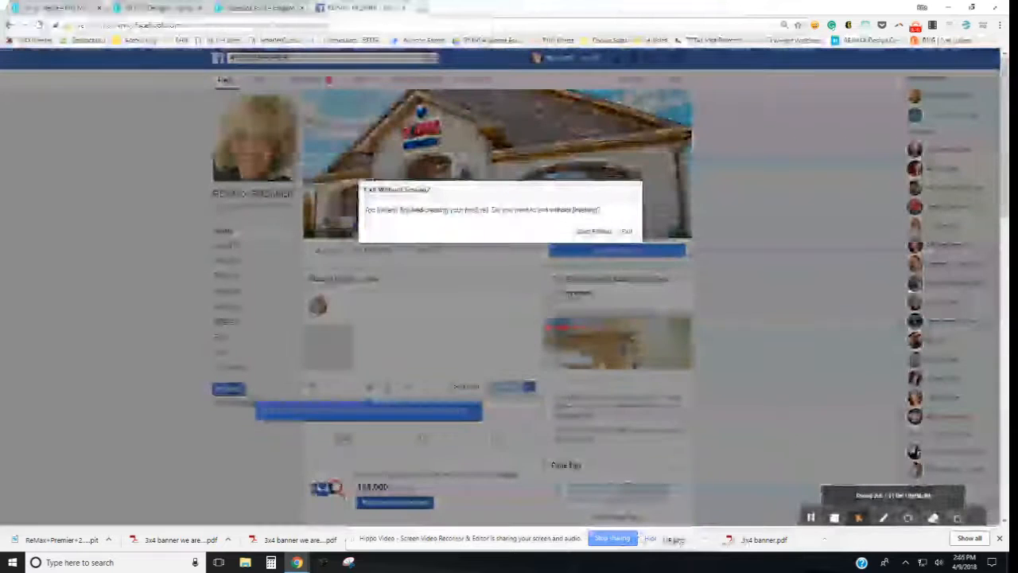
click(603, 234)
click(263, 8)
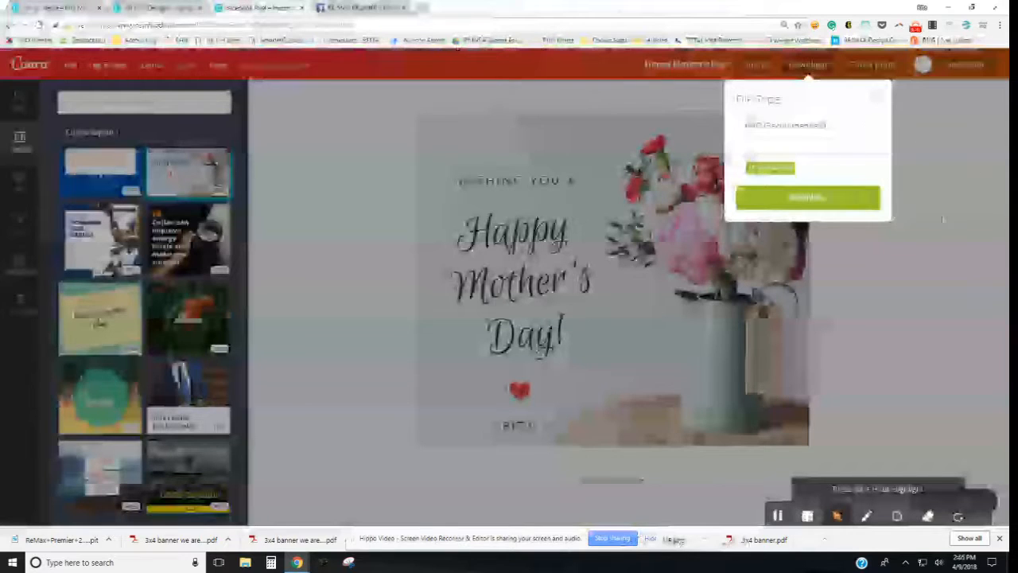
Step: Dismiss the Download panel and return to the agent's Just Sold pool-photo design in the first browser tab
click(895, 248)
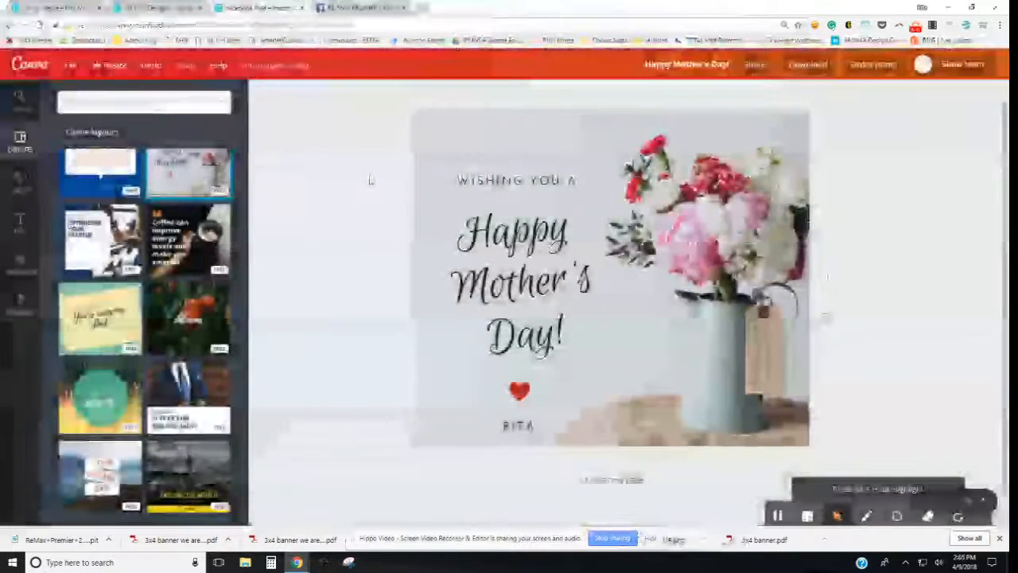
click(153, 14)
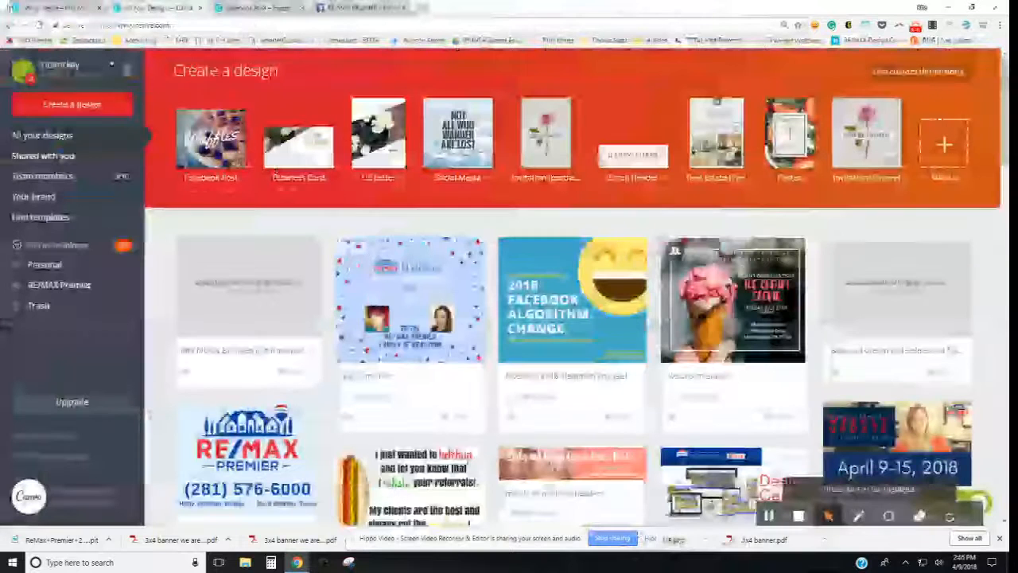
click(52, 11)
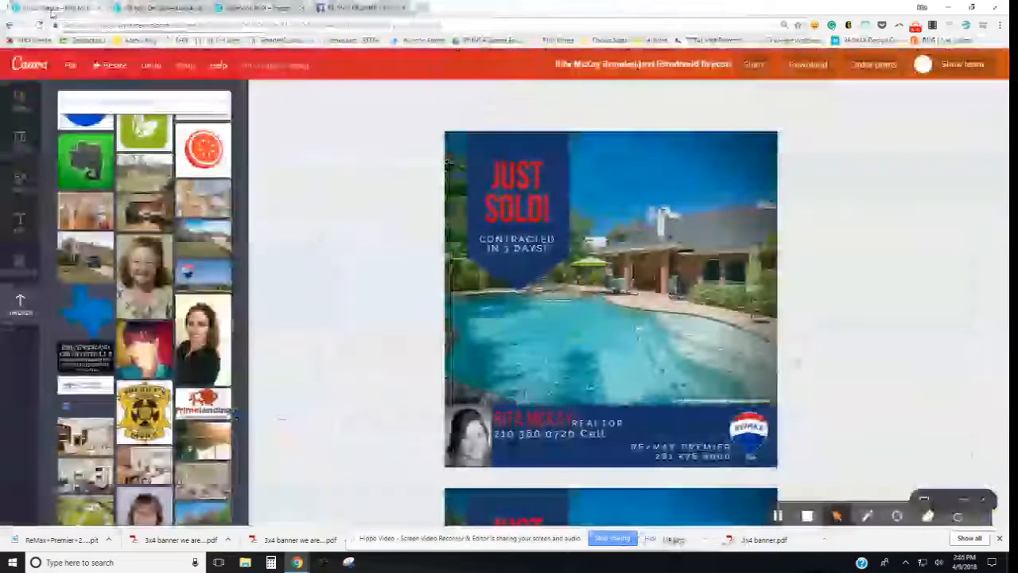
scroll(297, 322, down, 2)
scroll(297, 322, up, 2)
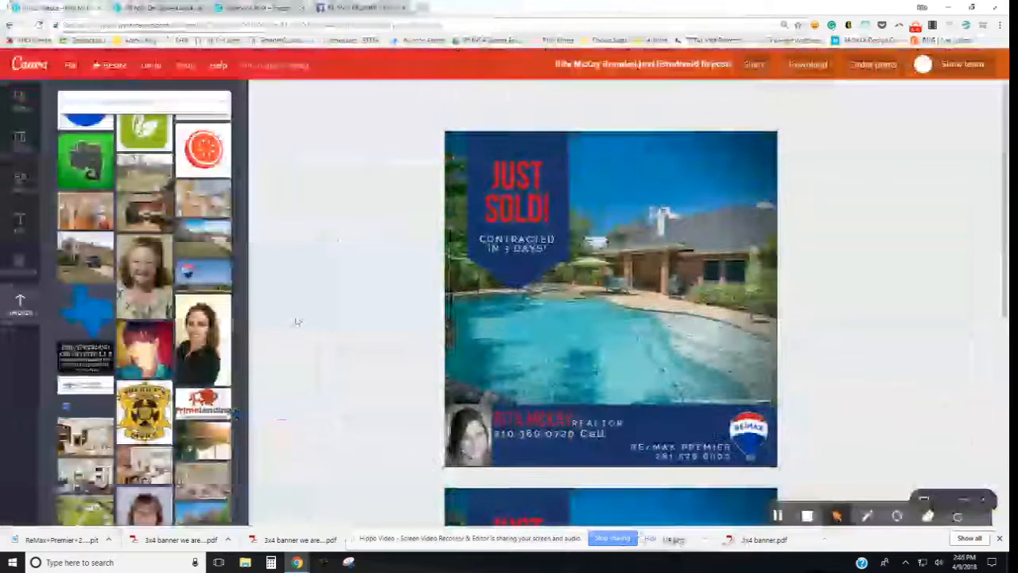